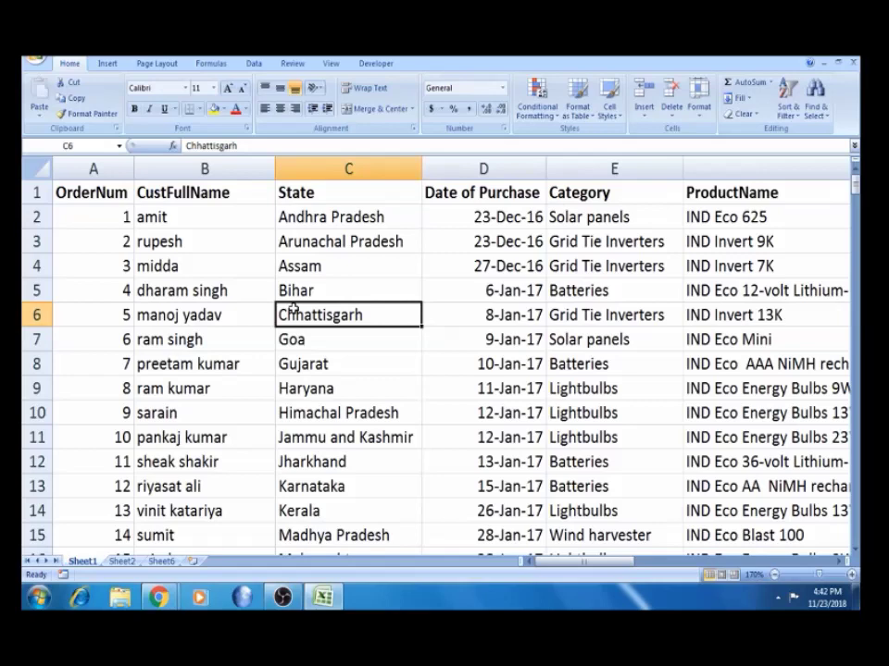
Select a few State and customer cells in the order table, then bring up the Insert ribbon.
left_click(291, 273)
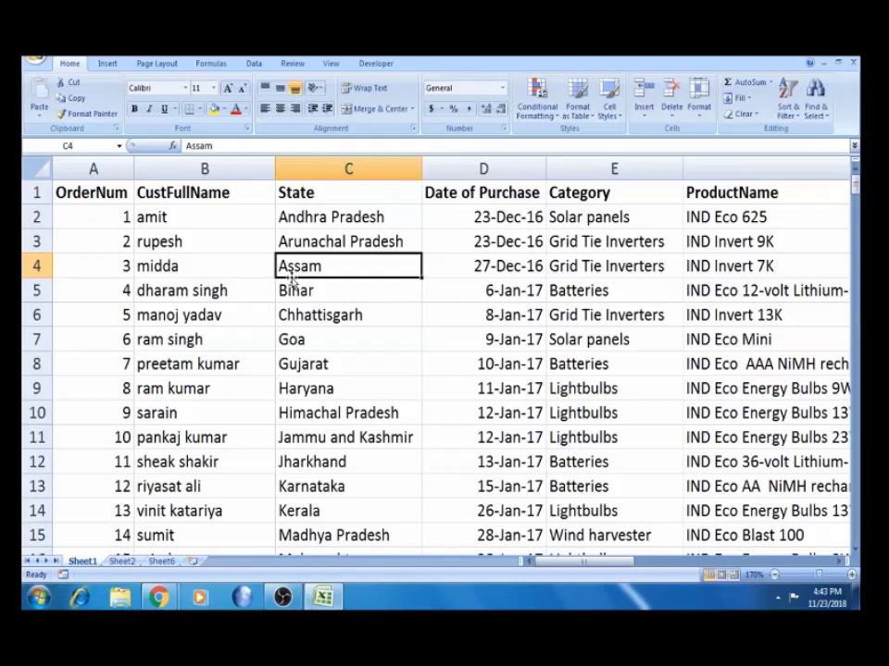
left_click(243, 269)
left_click(342, 287)
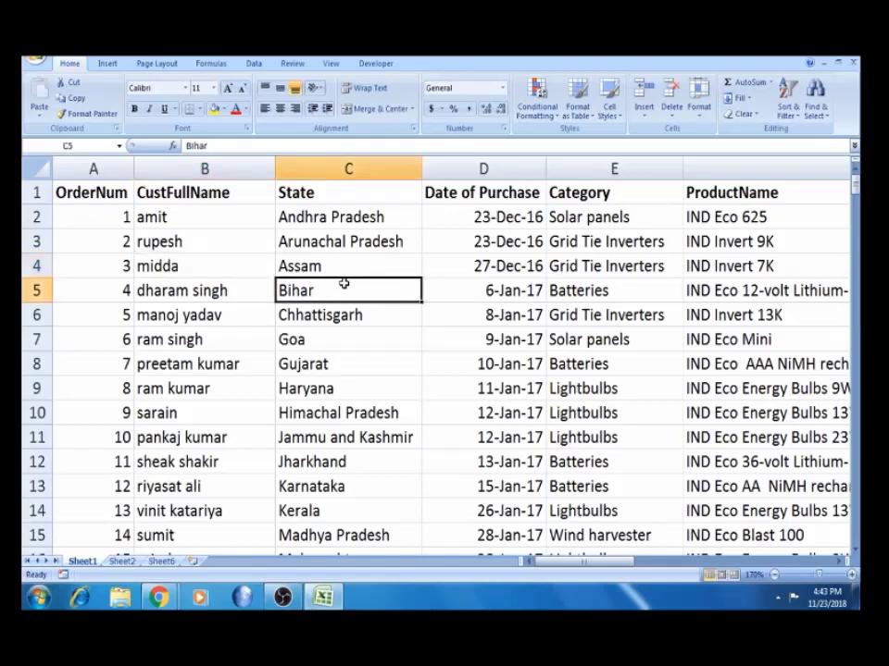
left_click(107, 64)
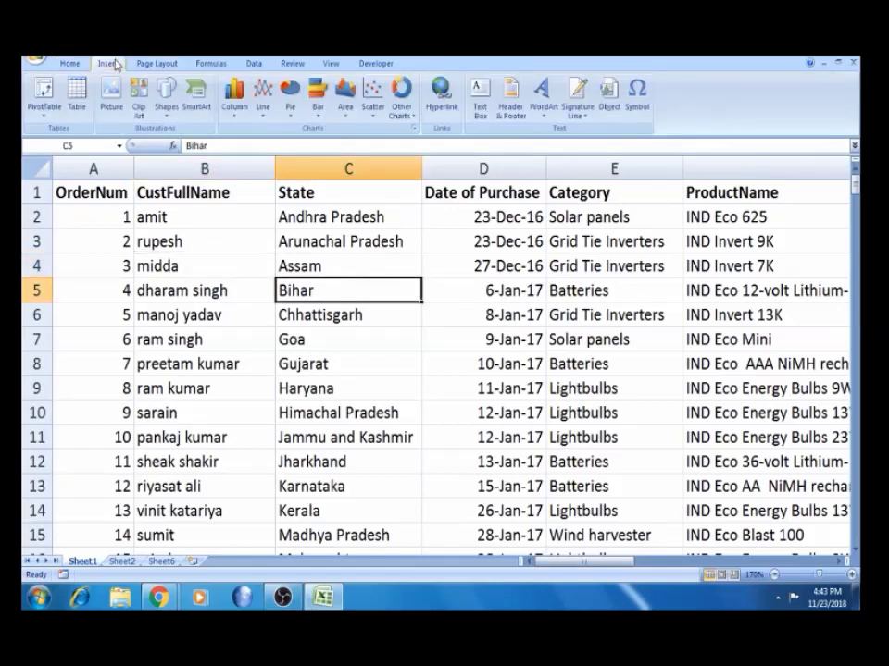
Insert a PivotTable with PivotChart from range A1:H263 onto a new worksheet, Sheet7.
left_click(42, 111)
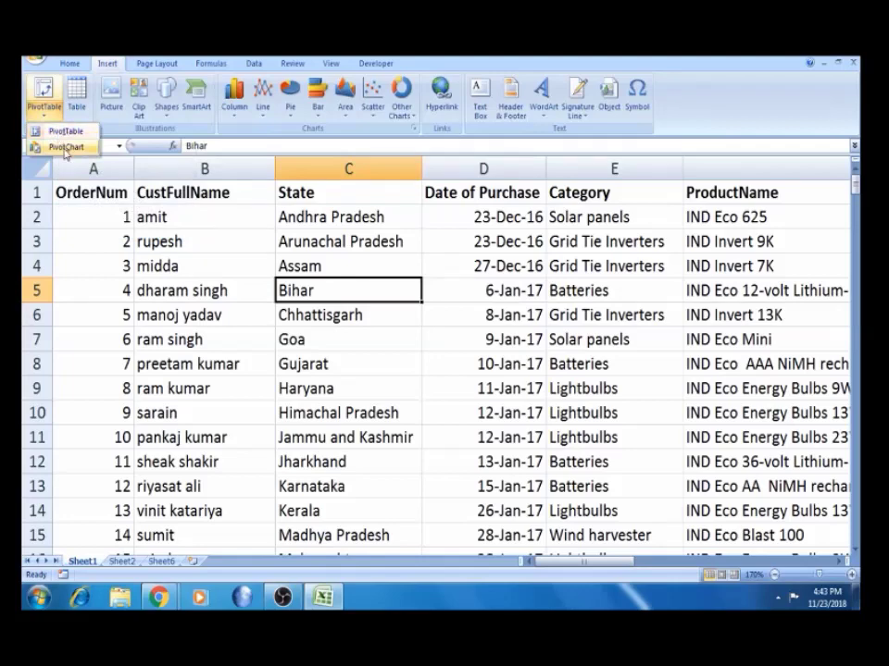
left_click(65, 148)
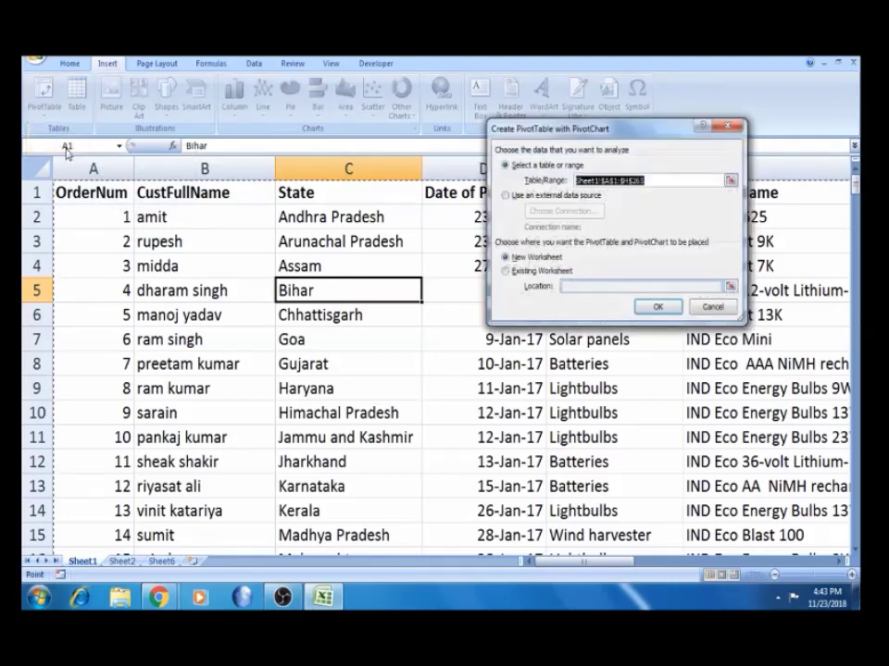
left_click(666, 307)
left_click(668, 307)
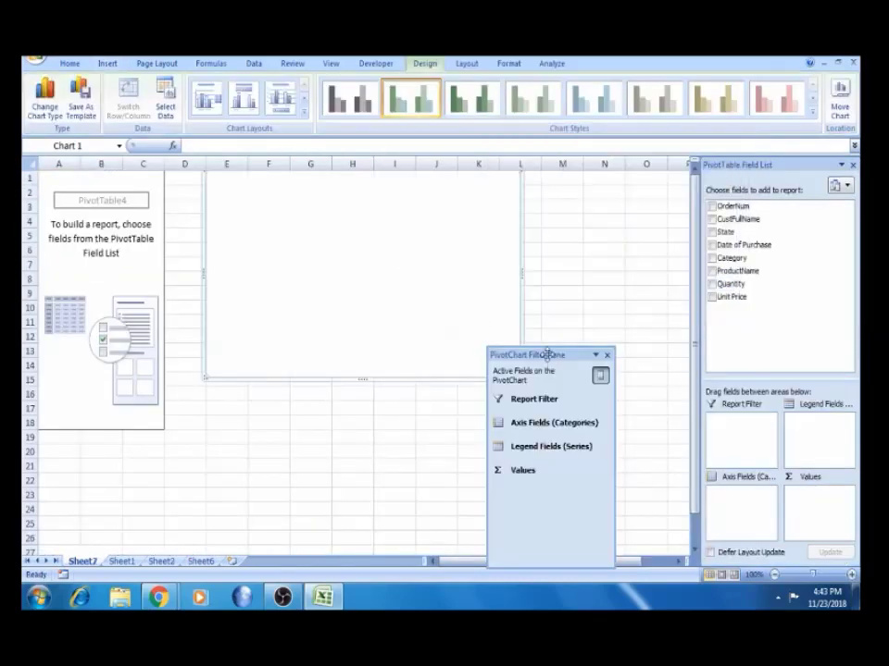
Nudge the filter pane aside, move the empty chart down and right, and close the filter pane.
left_click_drag(547, 354, 596, 369)
left_click(619, 336)
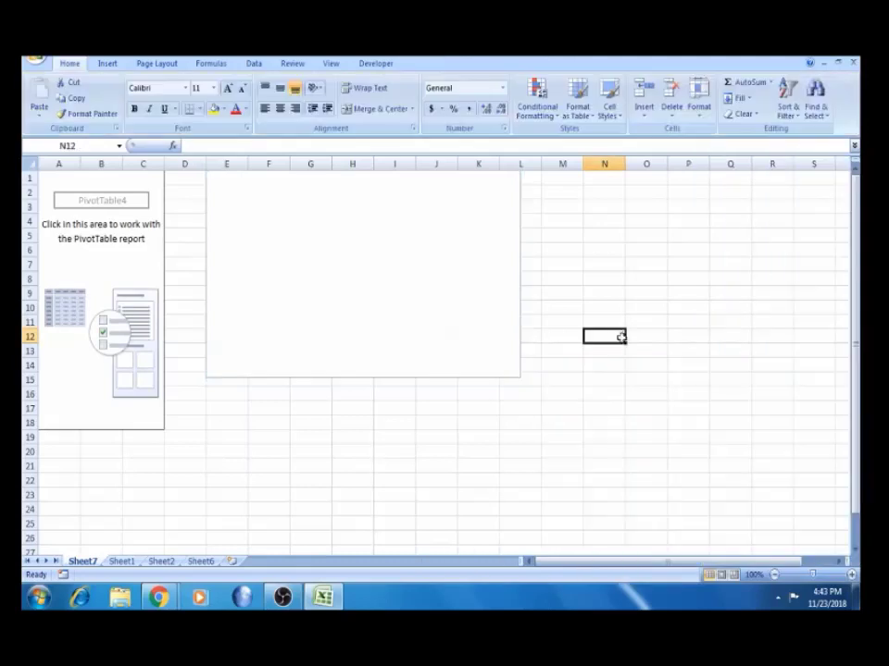
left_click(122, 309)
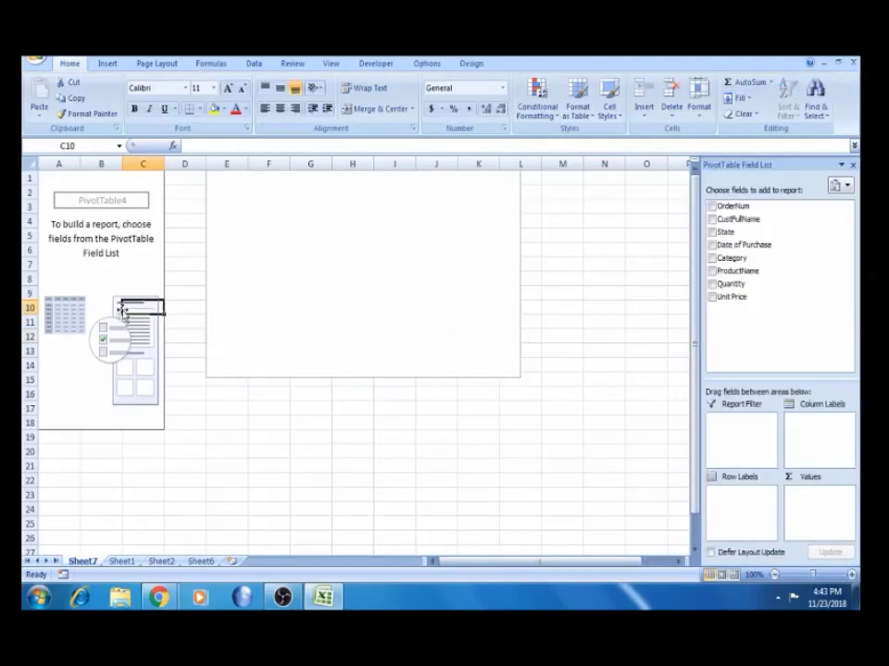
left_click(96, 235)
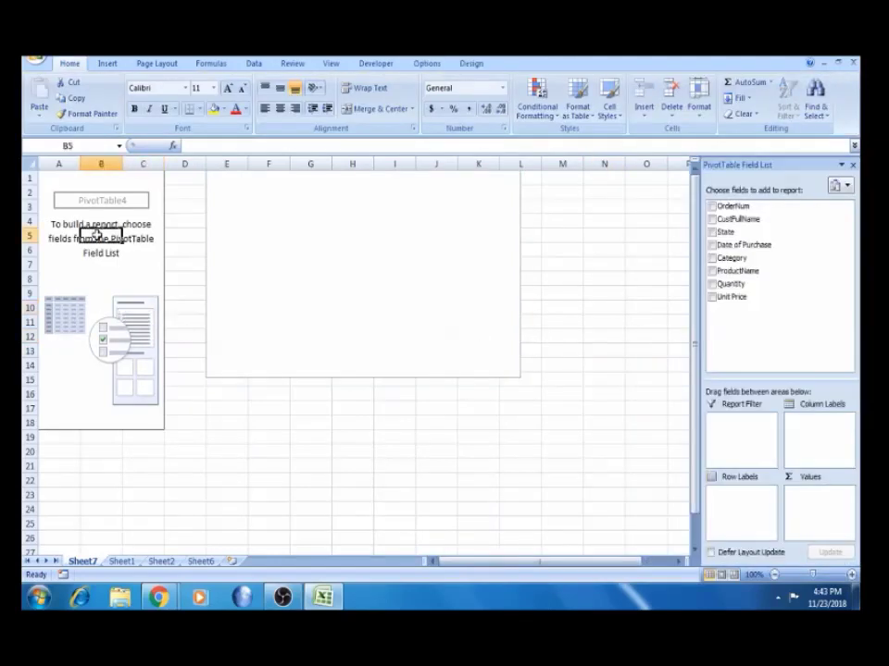
left_click(264, 246)
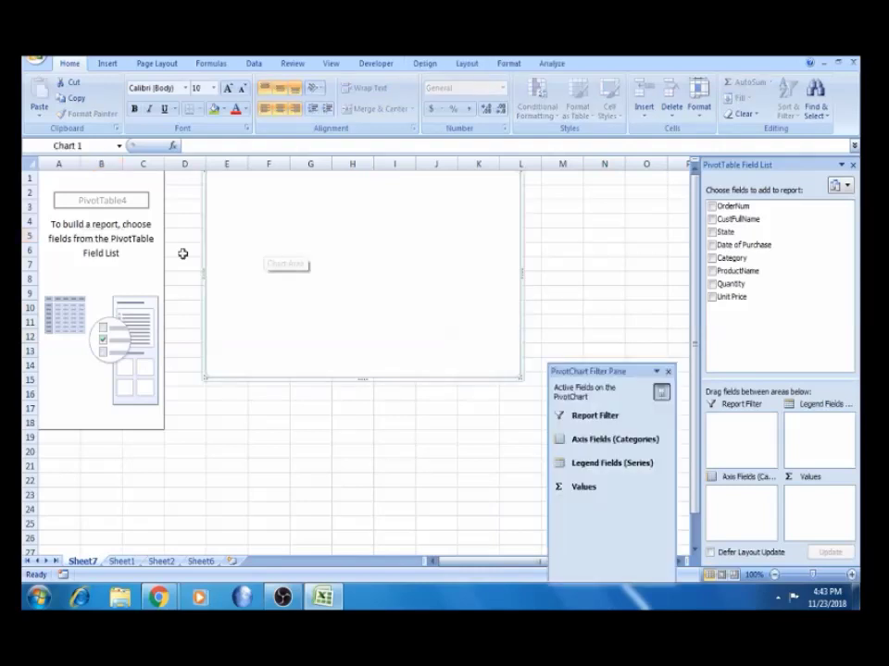
left_click(114, 261)
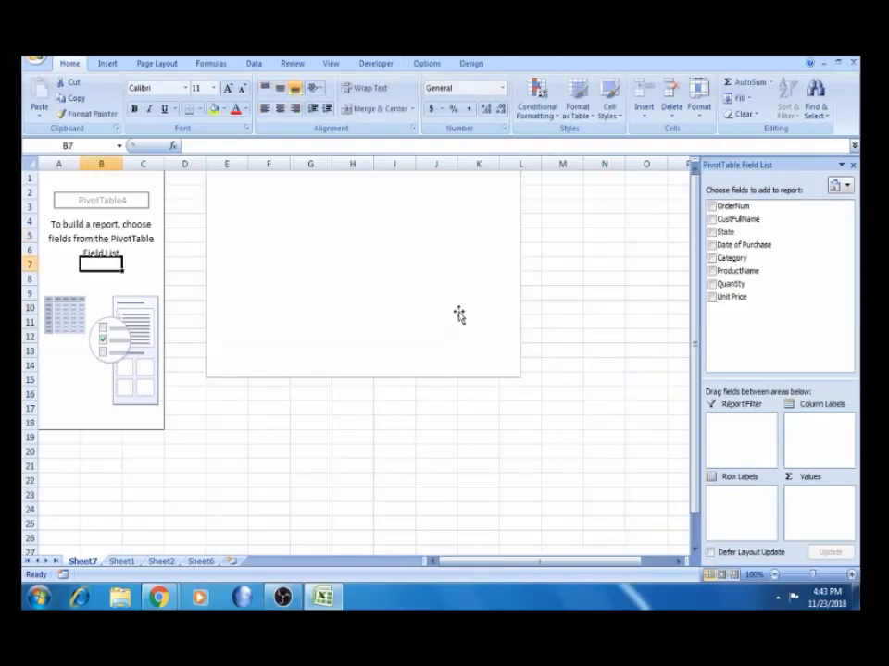
left_click_drag(387, 264, 397, 304)
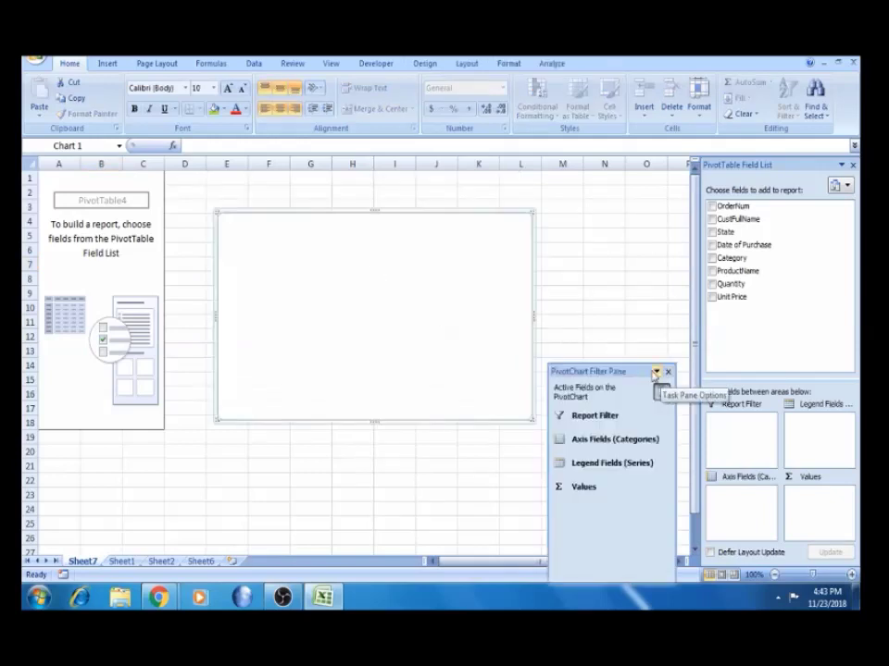
left_click(655, 371)
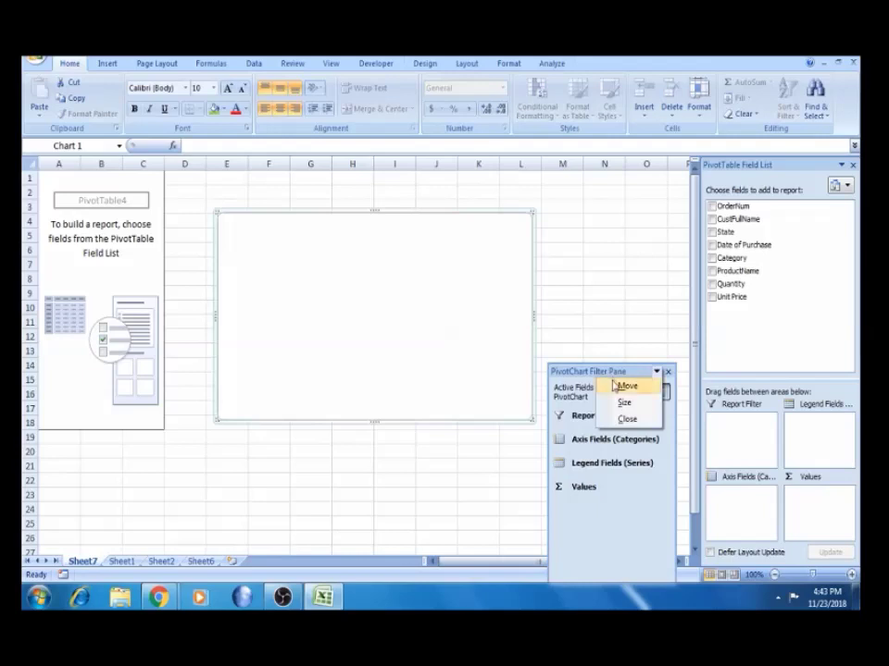
left_click(620, 420)
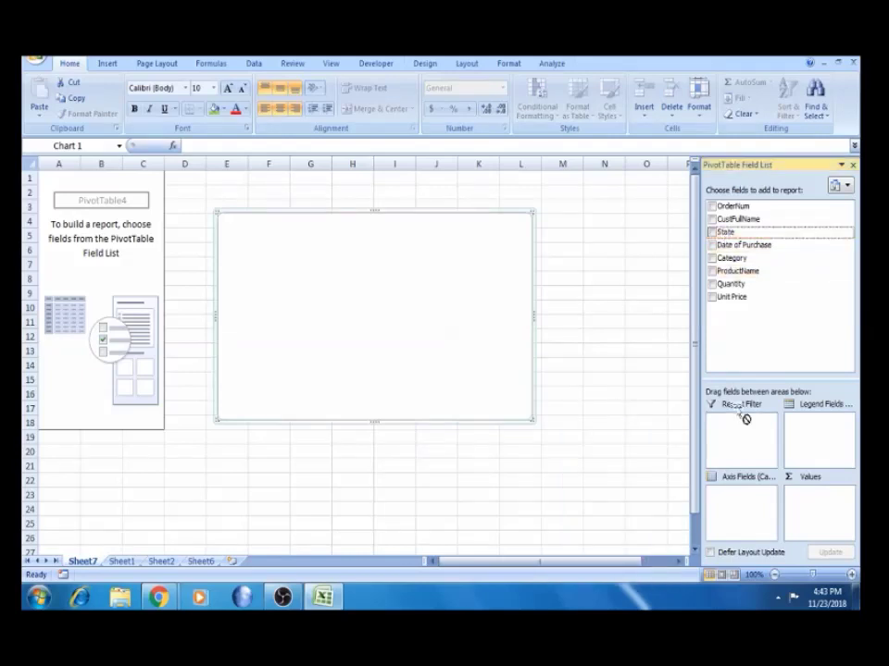
Chart the sum of Quantity by Category, giving a grand total of 81189.
left_click_drag(725, 236, 728, 519)
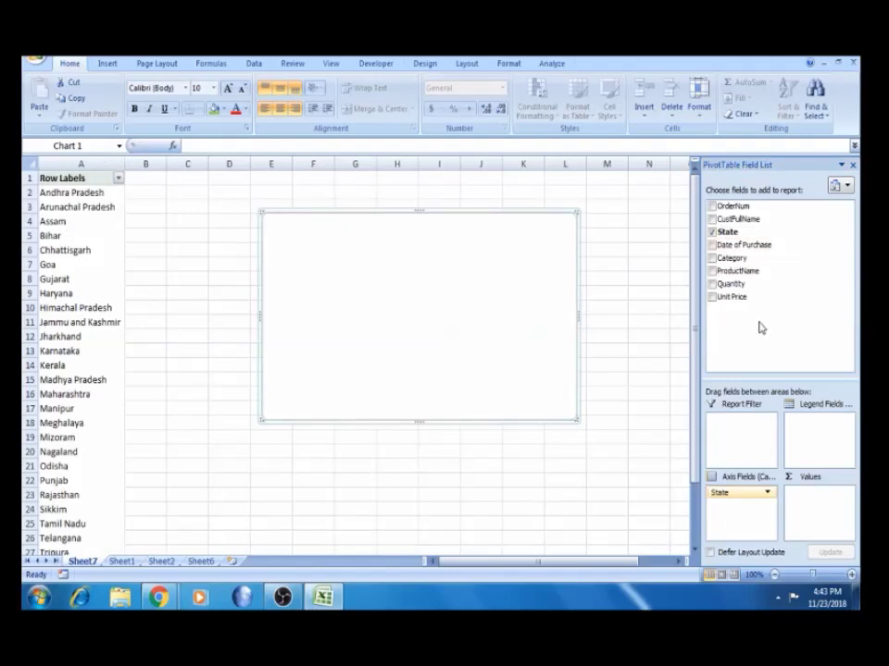
left_click_drag(736, 259, 729, 518)
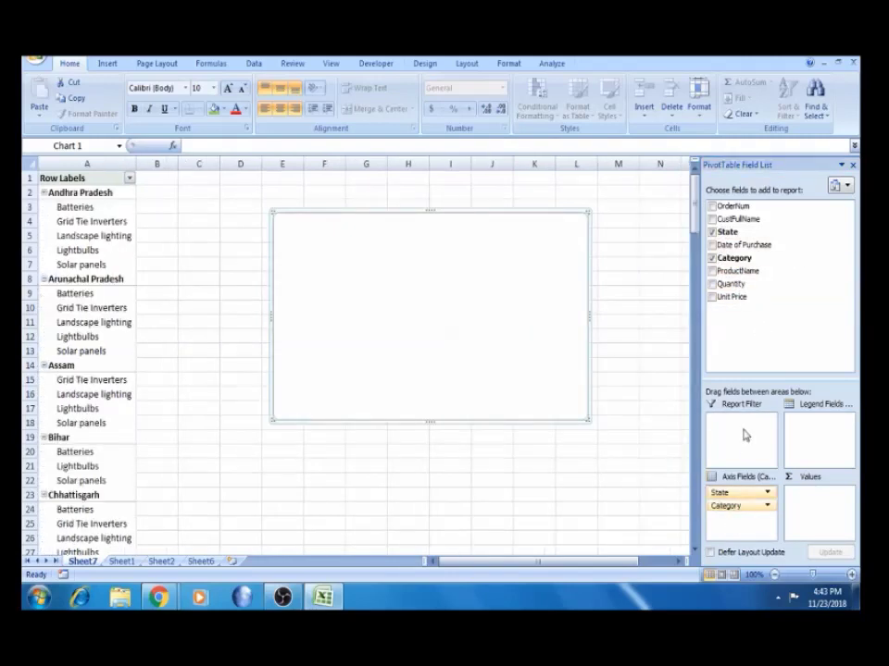
mouse_move(739, 493)
left_mouse_down()
mouse_move(761, 380)
mouse_move(750, 314)
left_mouse_up()
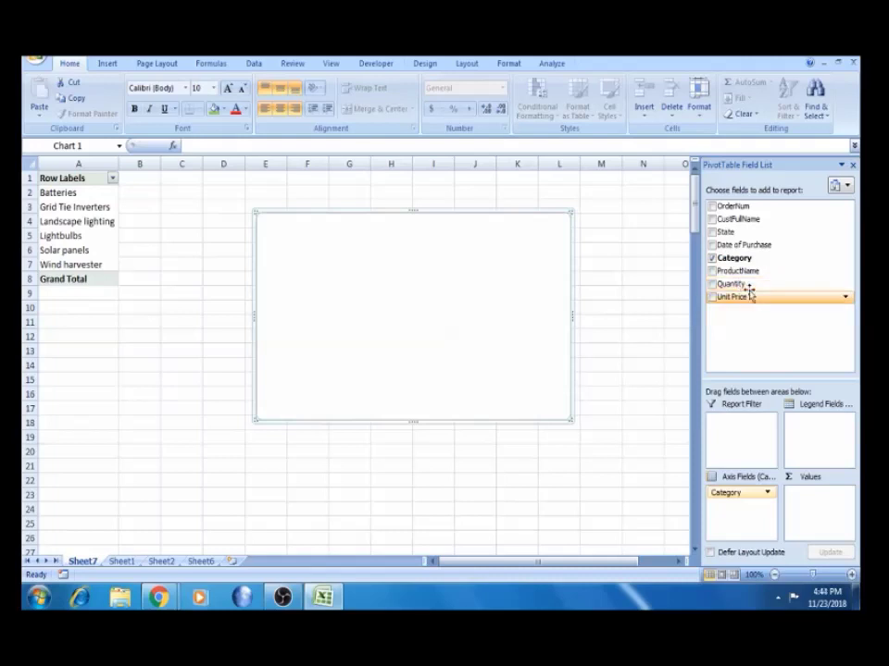
left_click_drag(741, 286, 812, 509)
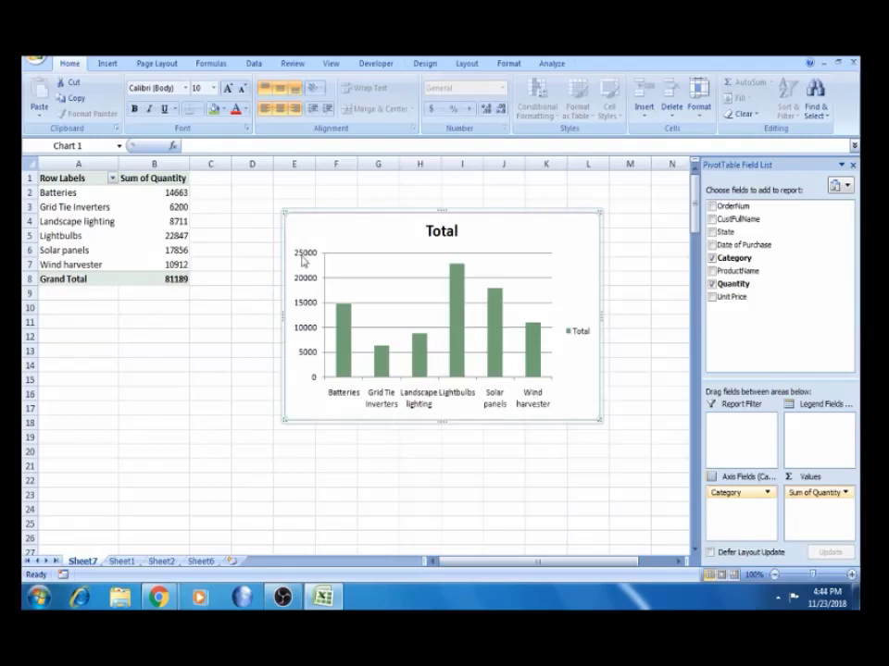
left_click(96, 235)
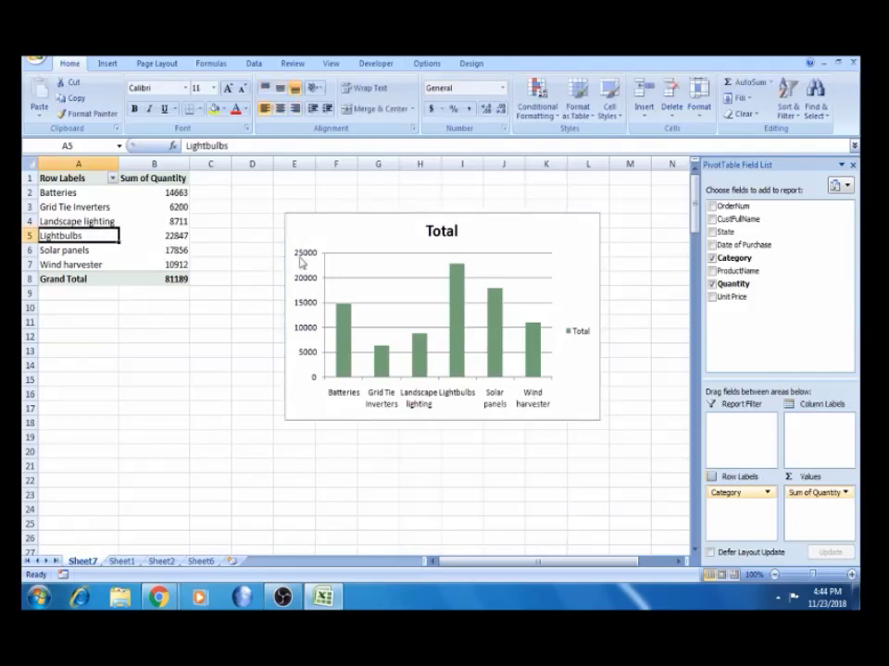
left_click(301, 263)
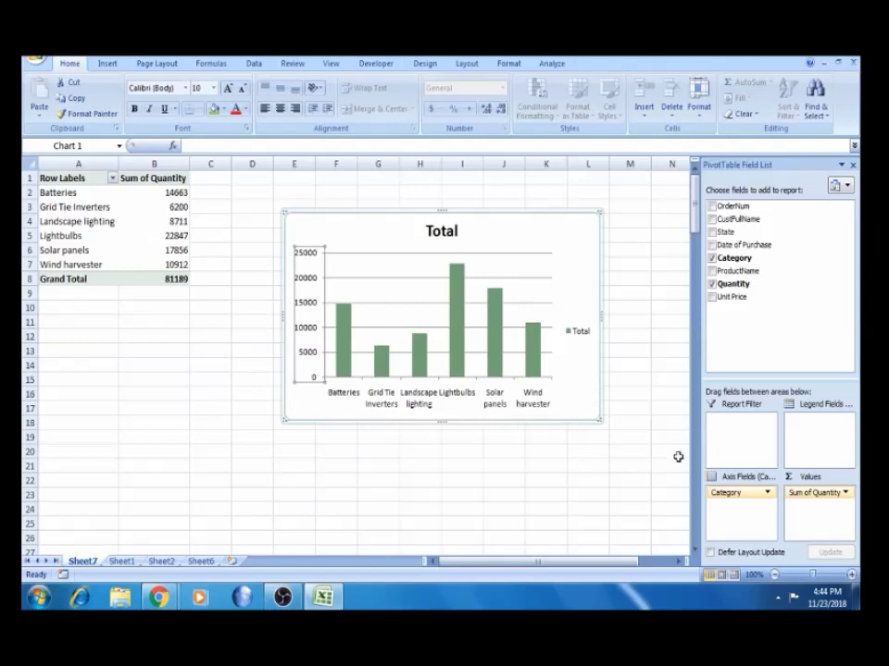
Enlarge the chart leftward, down to about row 23, and further to the right.
left_click(286, 421)
left_click_drag(286, 421, 254, 397)
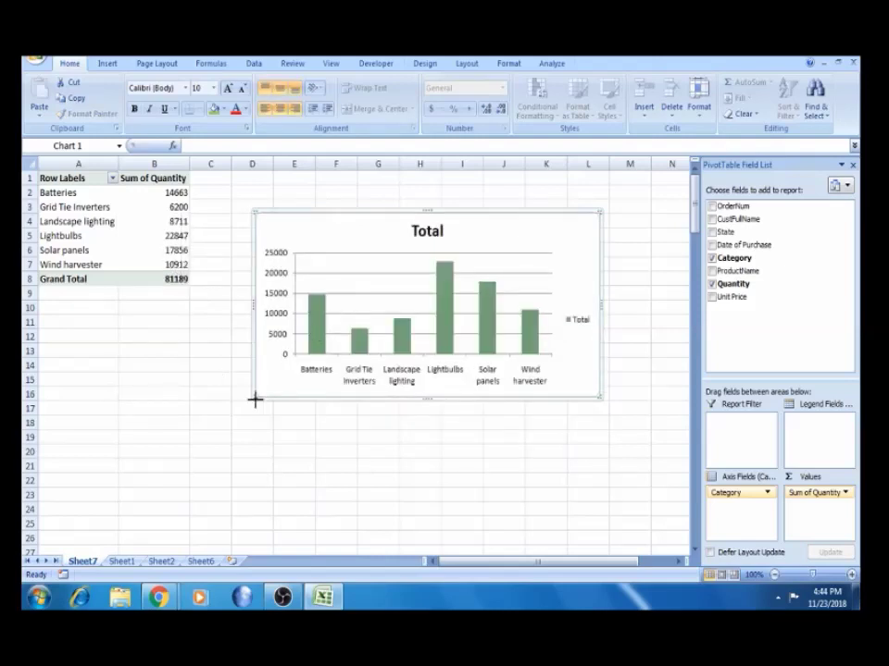
left_click_drag(256, 399, 99, 416)
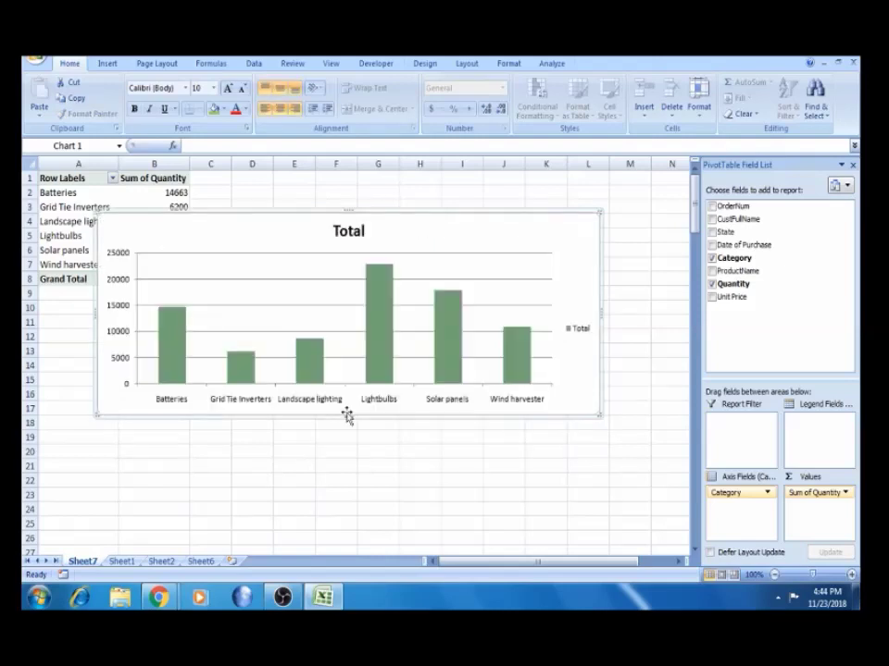
left_click_drag(347, 417, 347, 495)
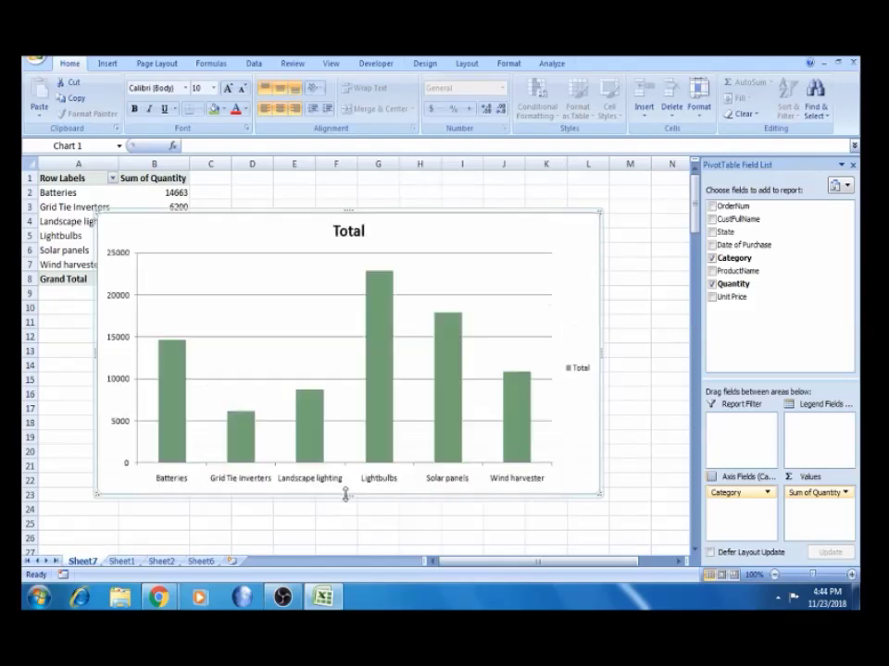
left_click_drag(600, 352, 647, 353)
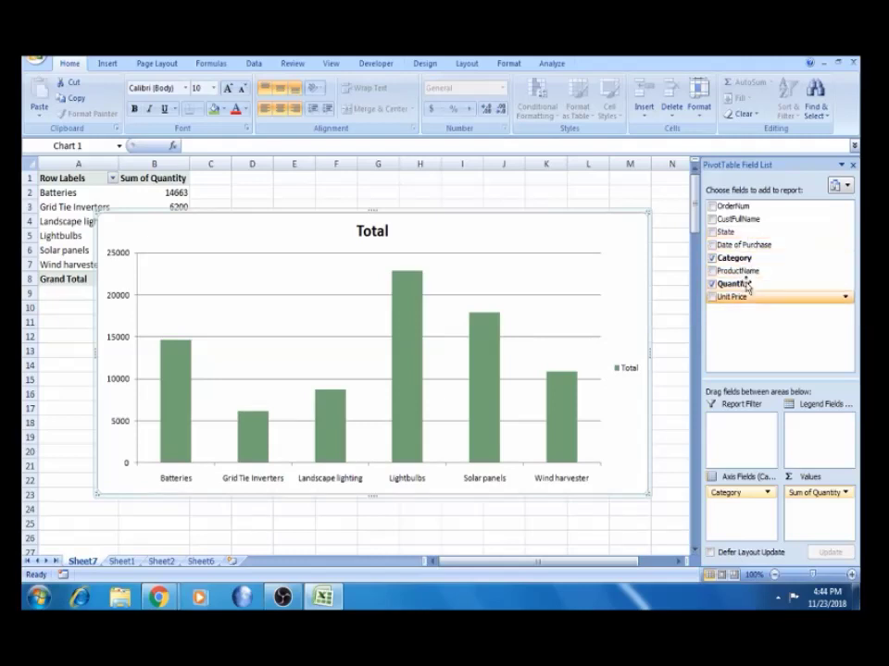
Add State under Category on the axis so each category shows per-state quantities.
left_click(734, 232)
left_click_drag(734, 235, 741, 514)
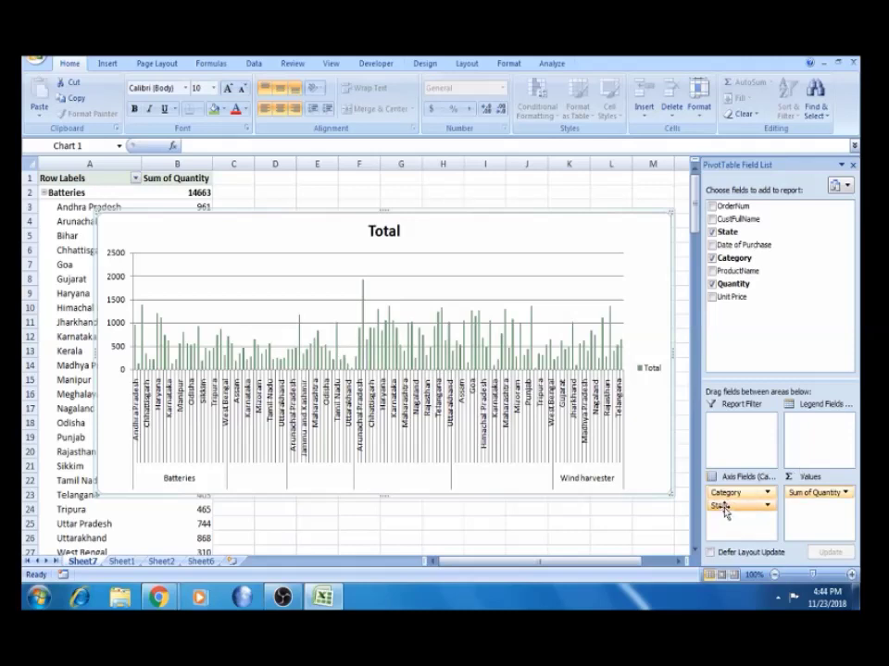
left_click_drag(725, 515, 741, 496)
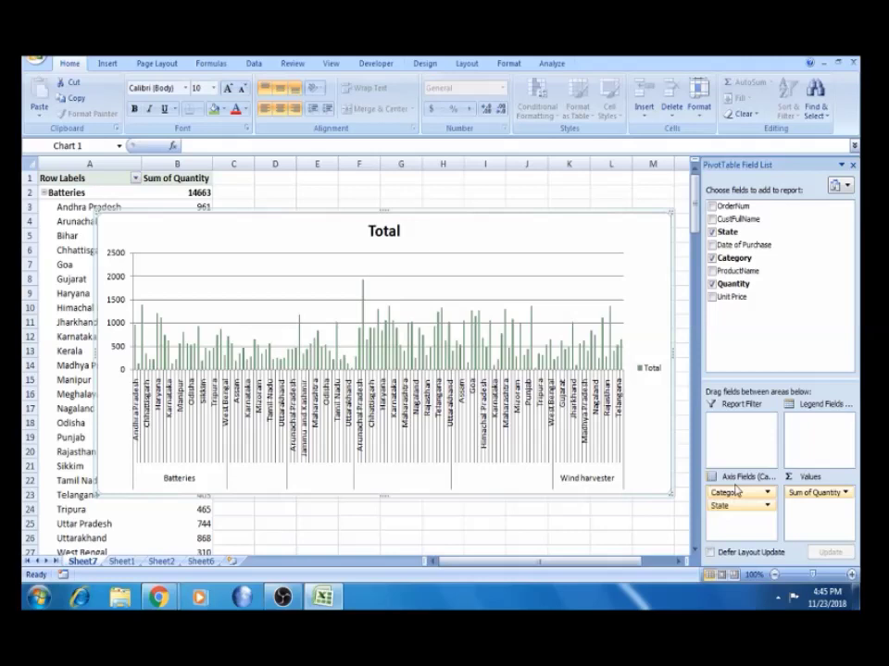
left_click_drag(741, 496, 736, 524)
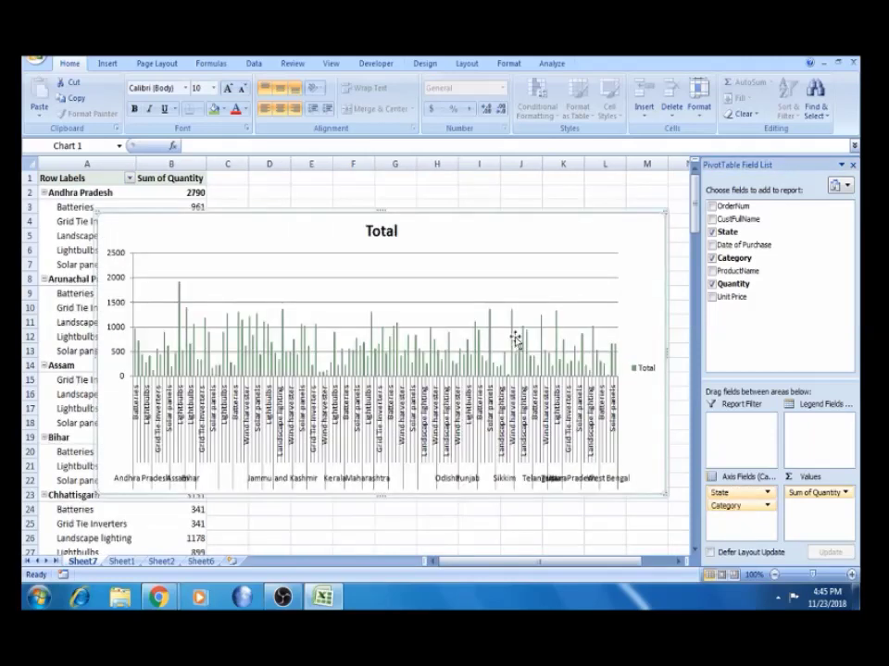
left_click(515, 339)
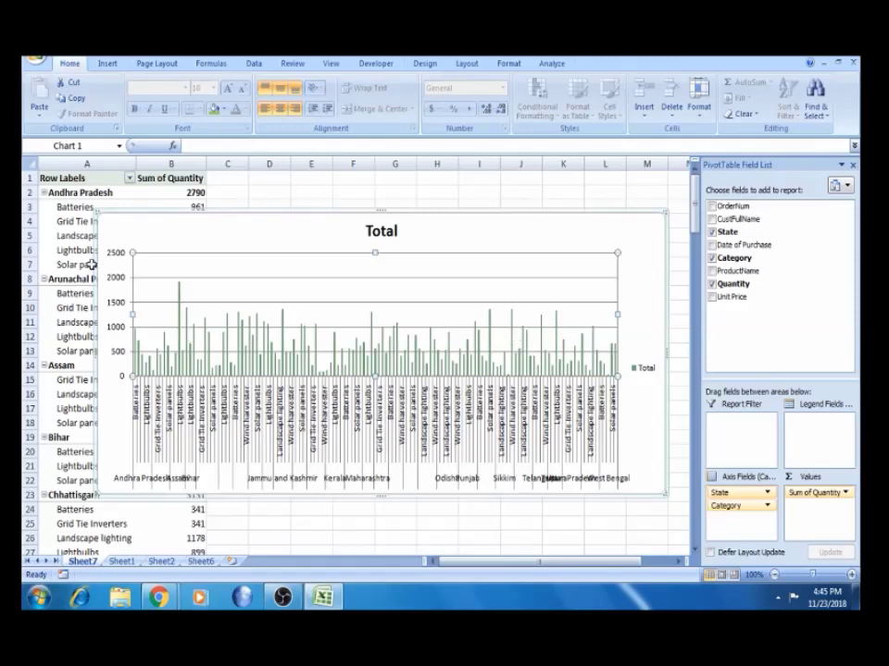
left_click(111, 240)
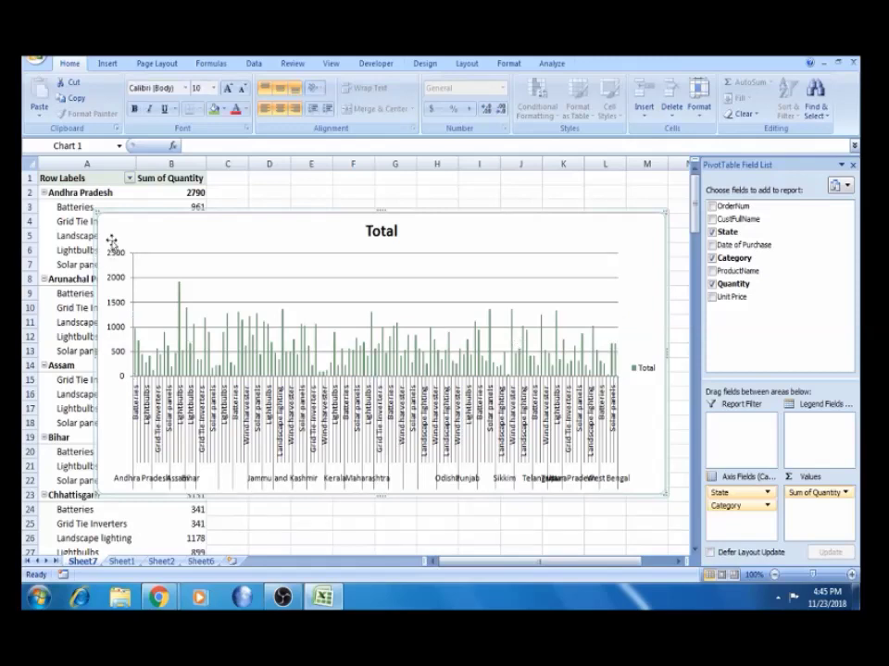
left_click(181, 308)
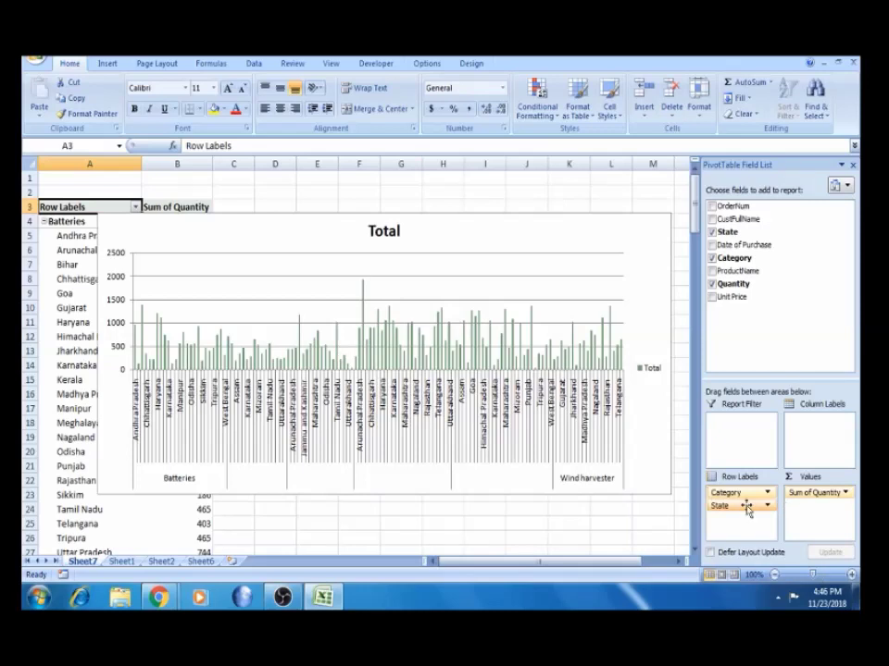
Make State a report filter showing only Arunachal Pradesh, Chhattisgarh, Goa and Haryana.
left_click_drag(741, 506, 745, 421)
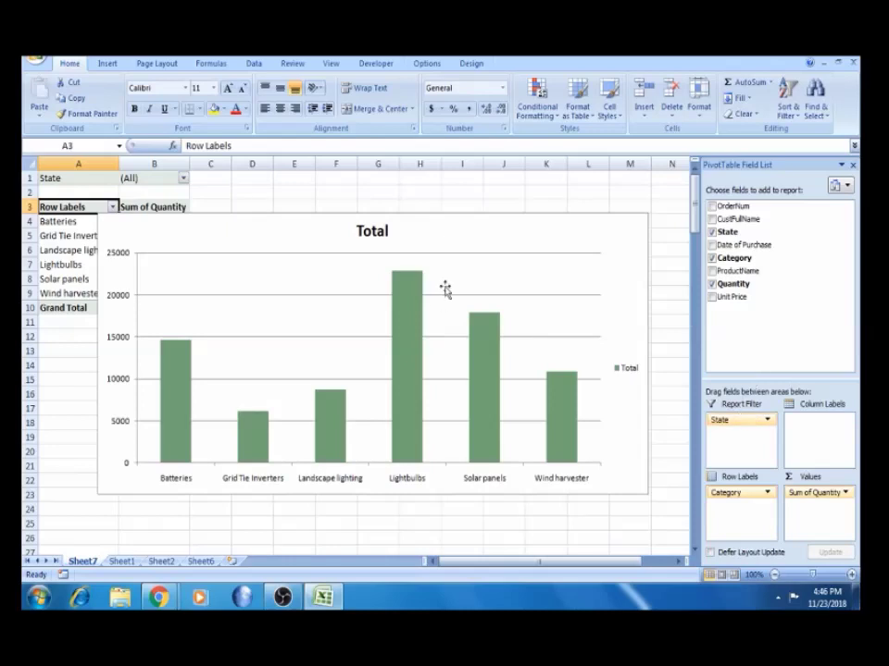
left_click(183, 180)
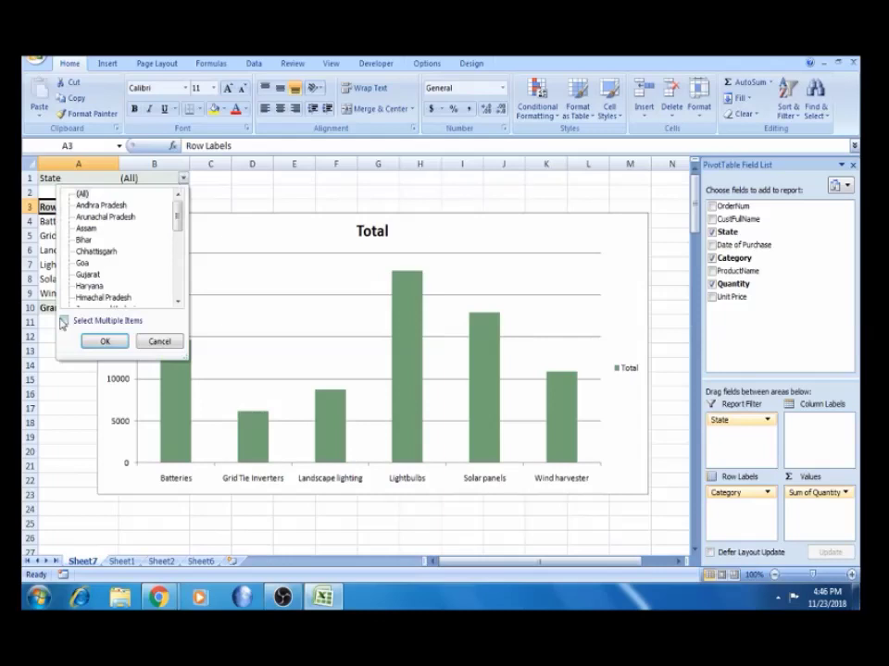
left_click(64, 321)
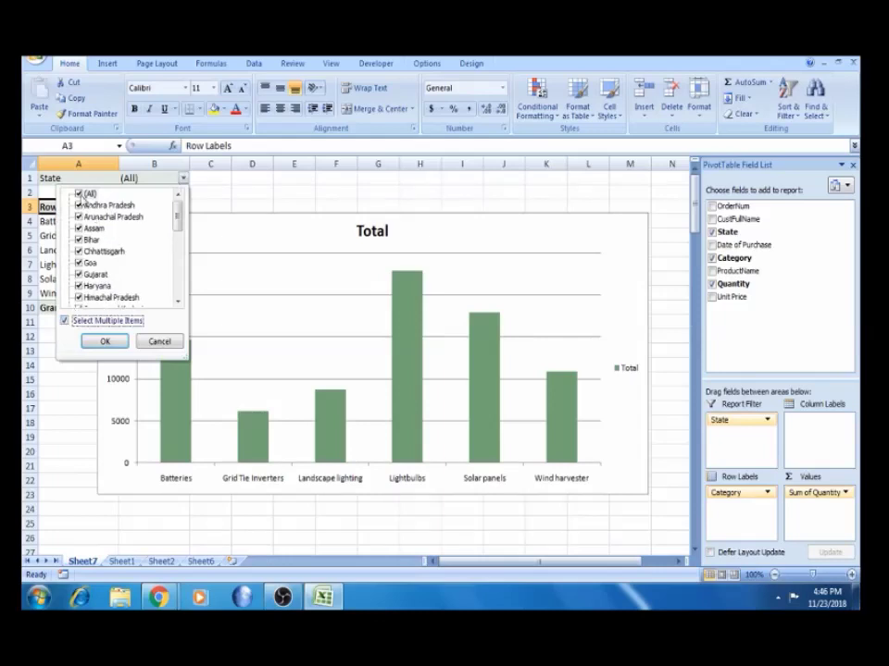
left_click(79, 194)
left_click(80, 216)
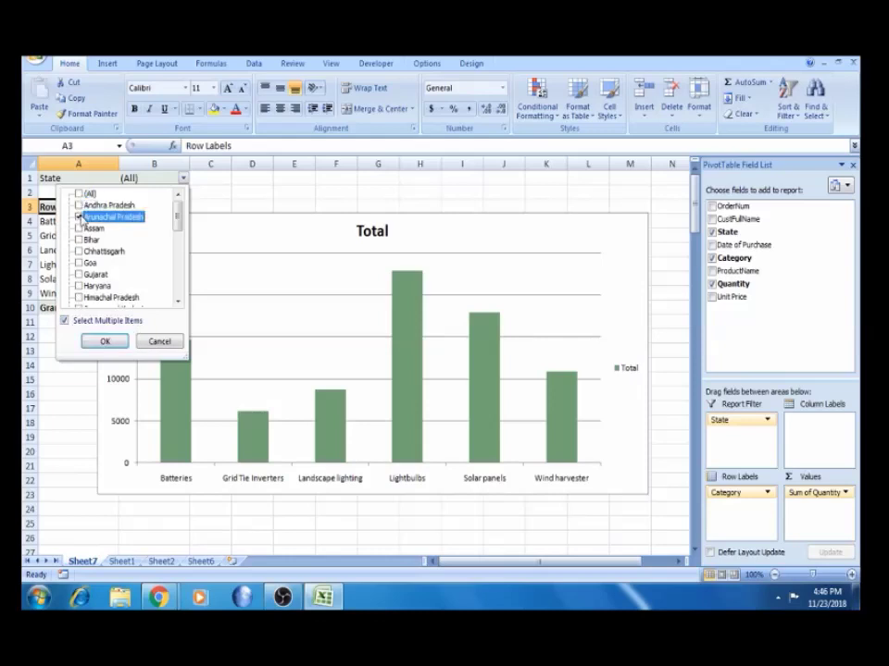
left_click(80, 252)
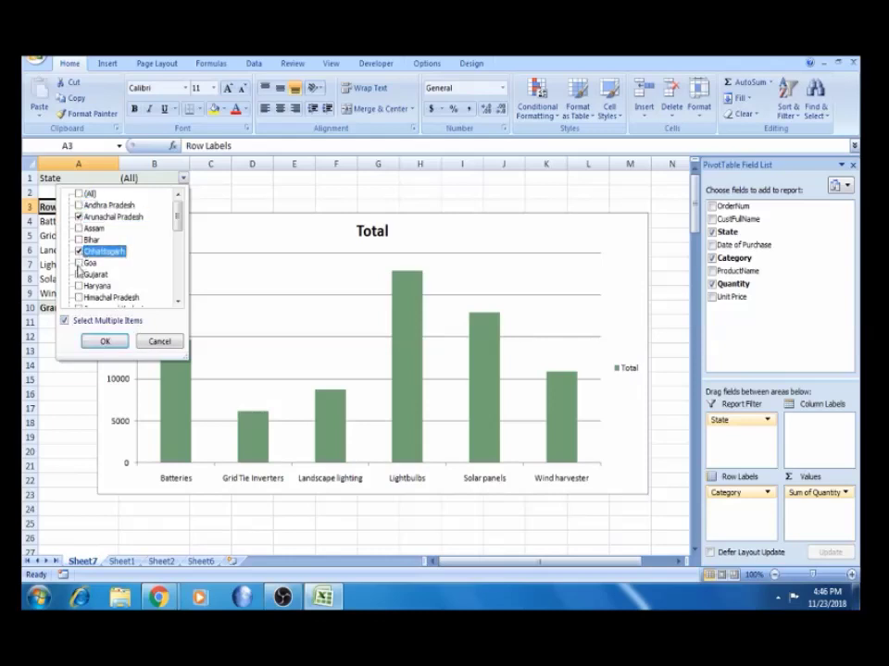
left_click(80, 263)
left_click(79, 286)
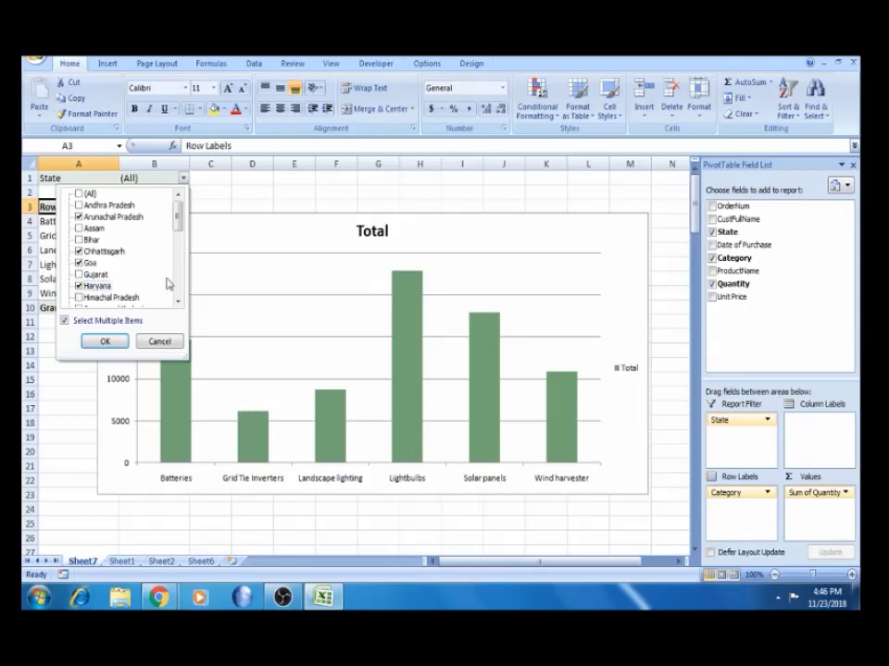
left_click(105, 342)
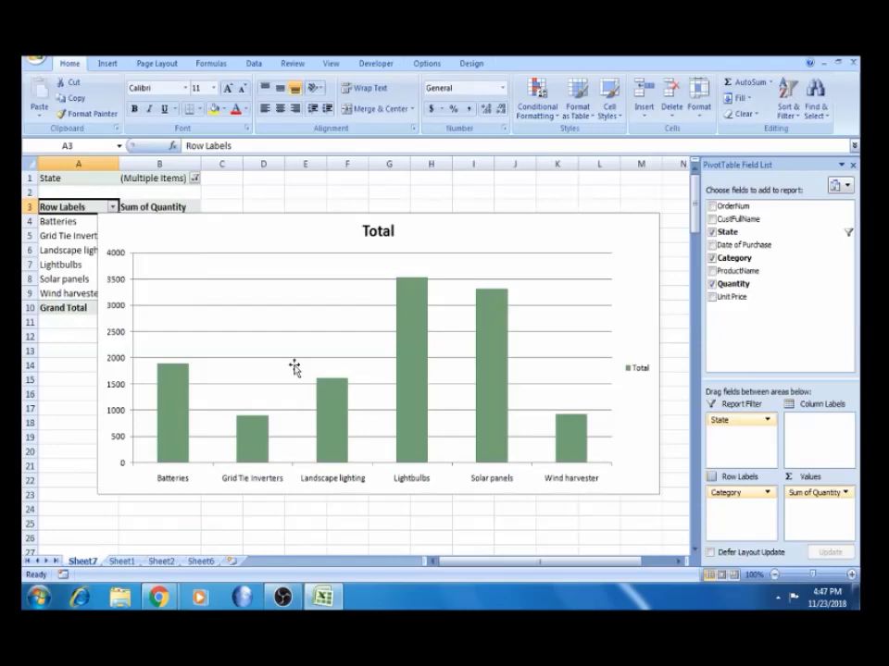
left_click(251, 348)
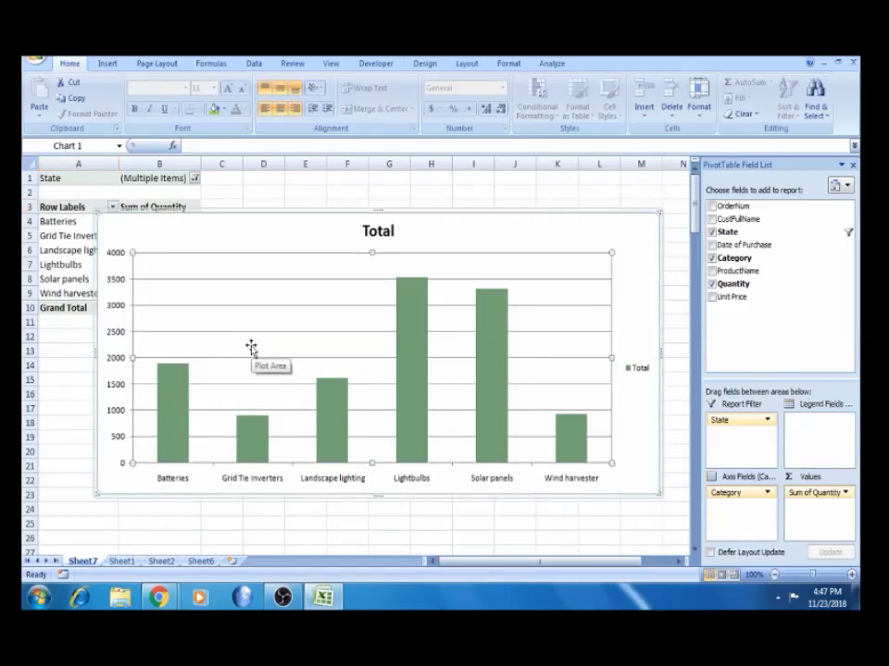
Make the chart taller and move State back onto the axis below Category.
left_click(430, 488)
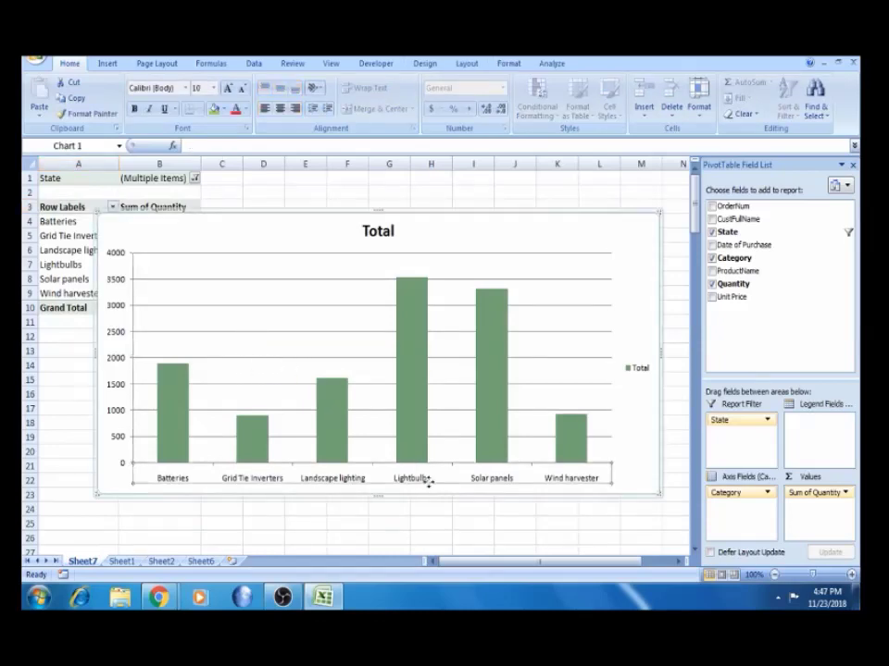
left_click_drag(658, 493, 662, 521)
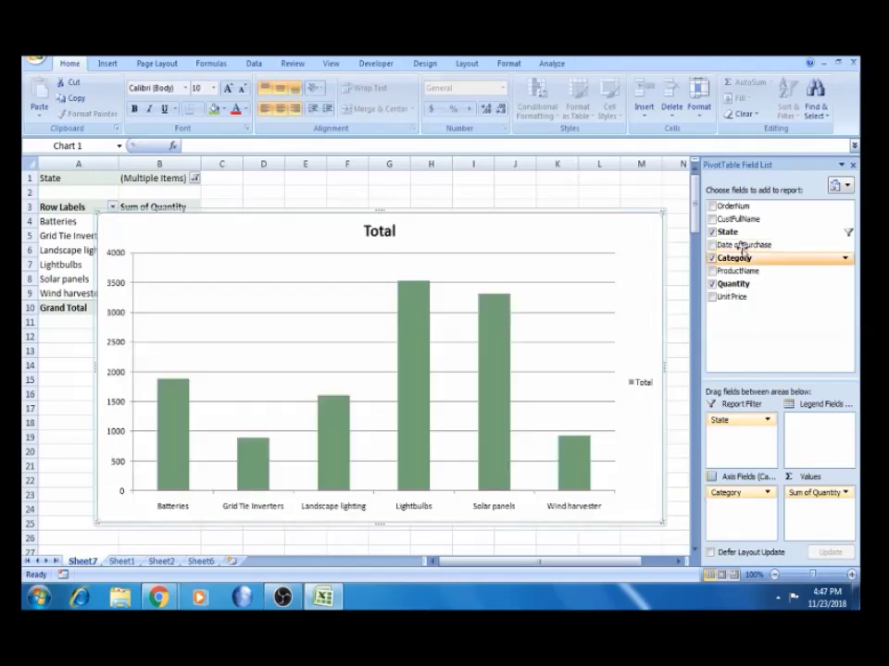
left_click_drag(721, 421, 738, 525)
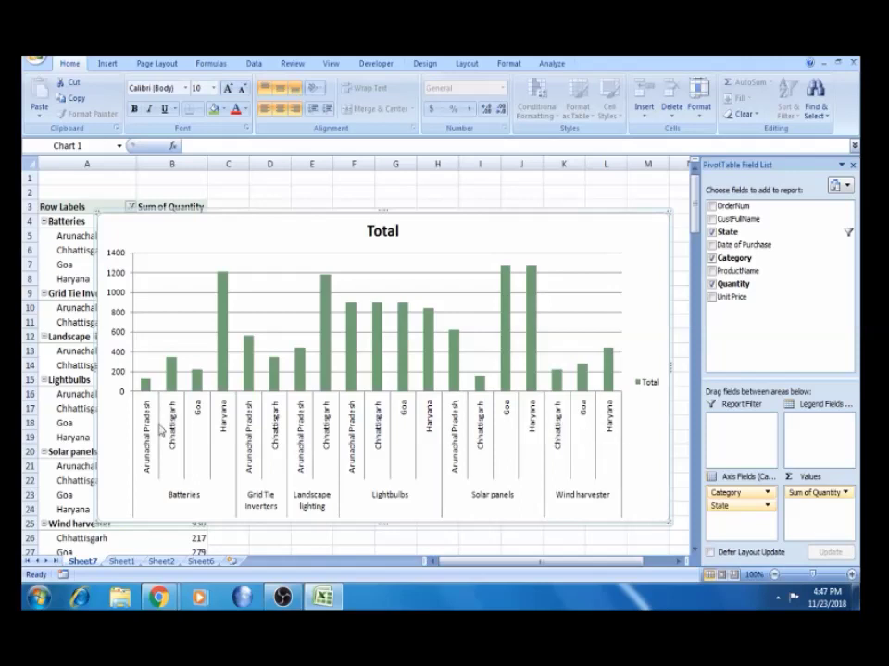
Move Category from the axis into the report filter, leaving one total bar per state.
left_click(190, 432)
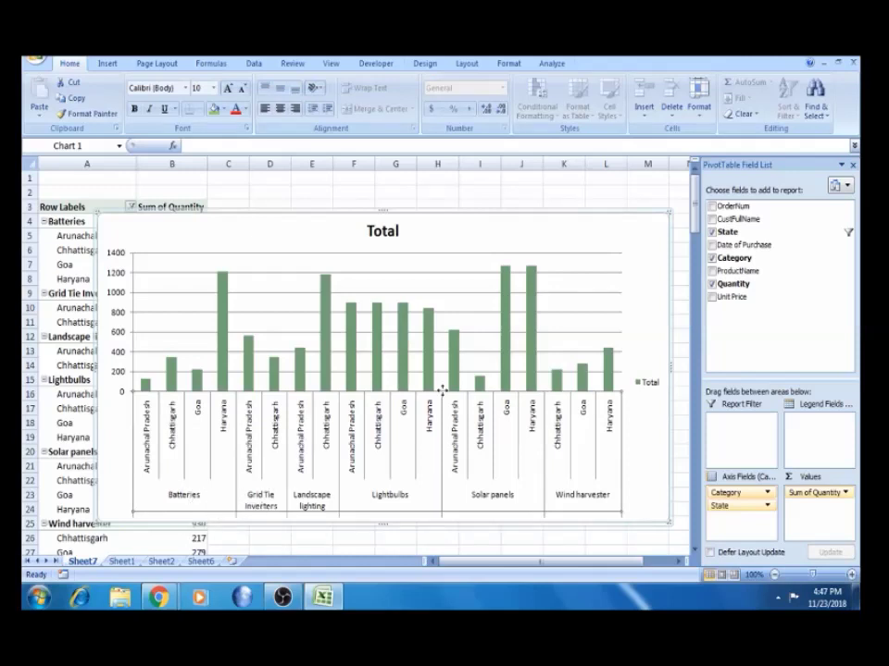
left_click_drag(757, 505, 764, 495)
left_click(767, 499)
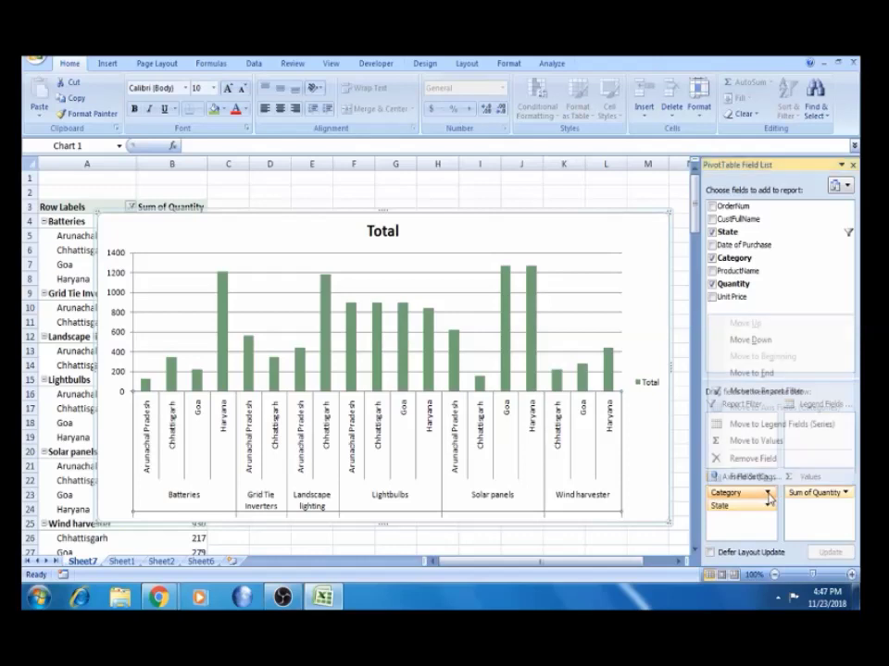
left_click(752, 499)
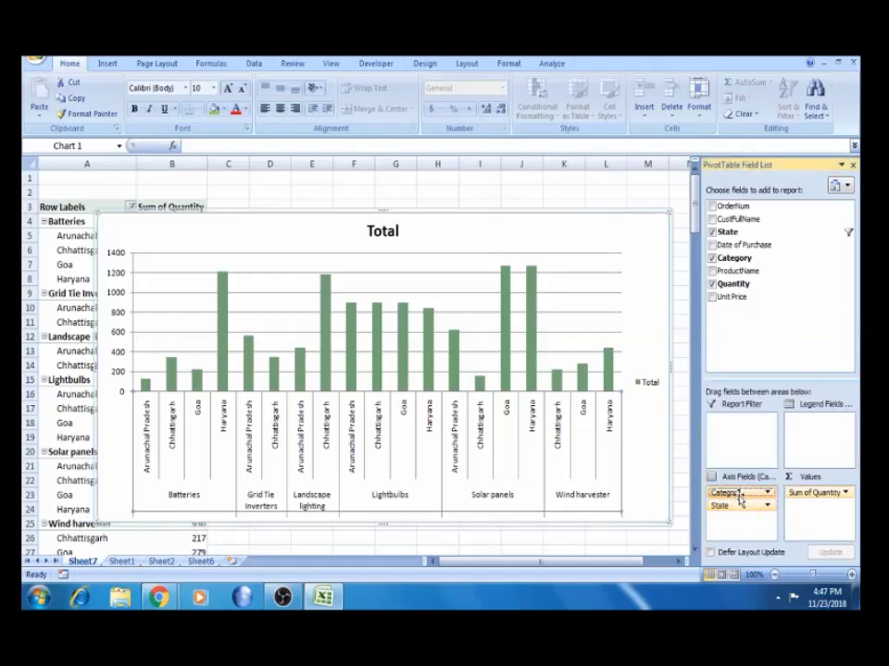
left_click_drag(741, 500, 752, 429)
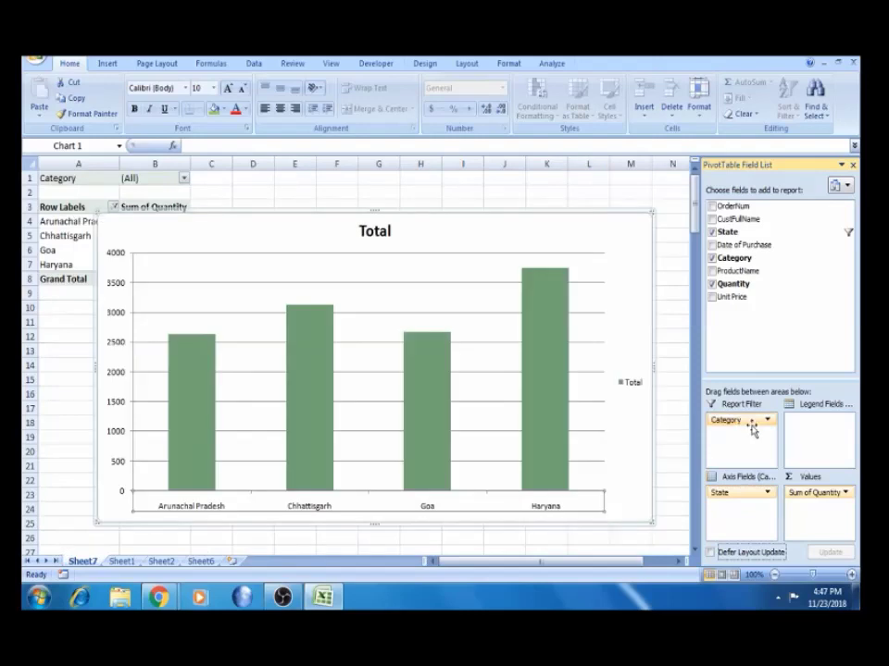
left_click(767, 421)
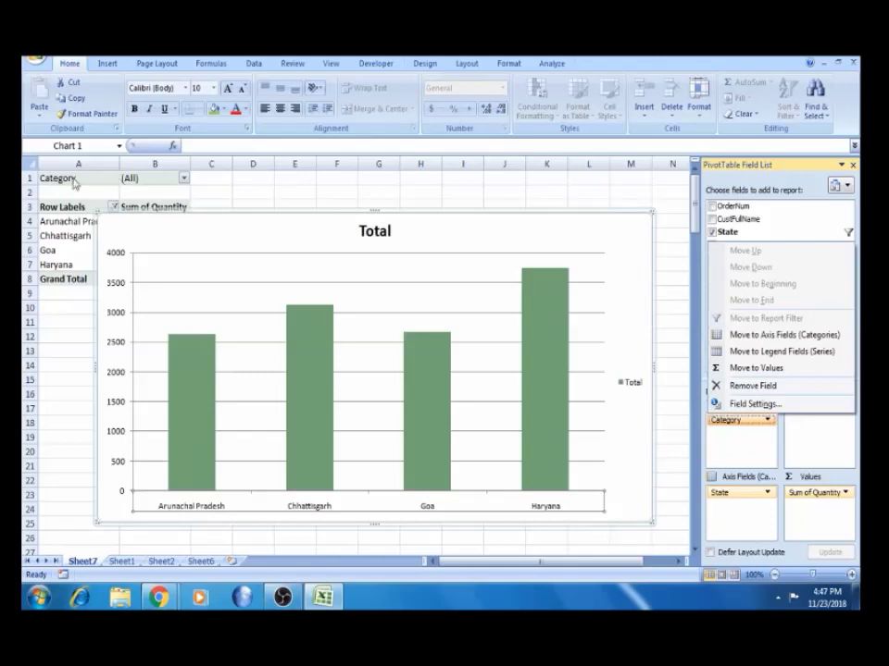
left_click(66, 175)
left_click(185, 178)
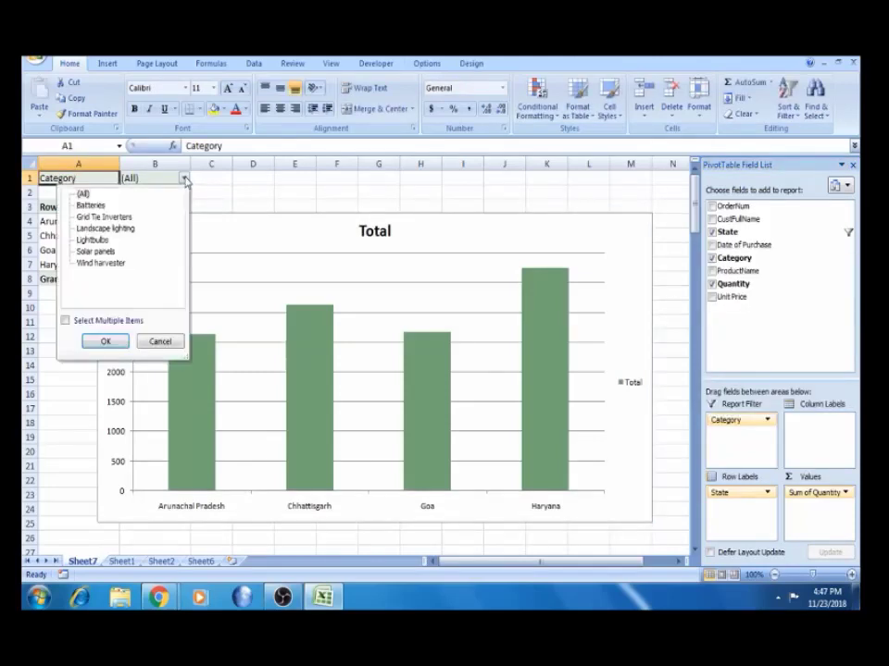
Filter Category to only Batteries, Landscape lighting and Lightbulbs.
left_click(65, 321)
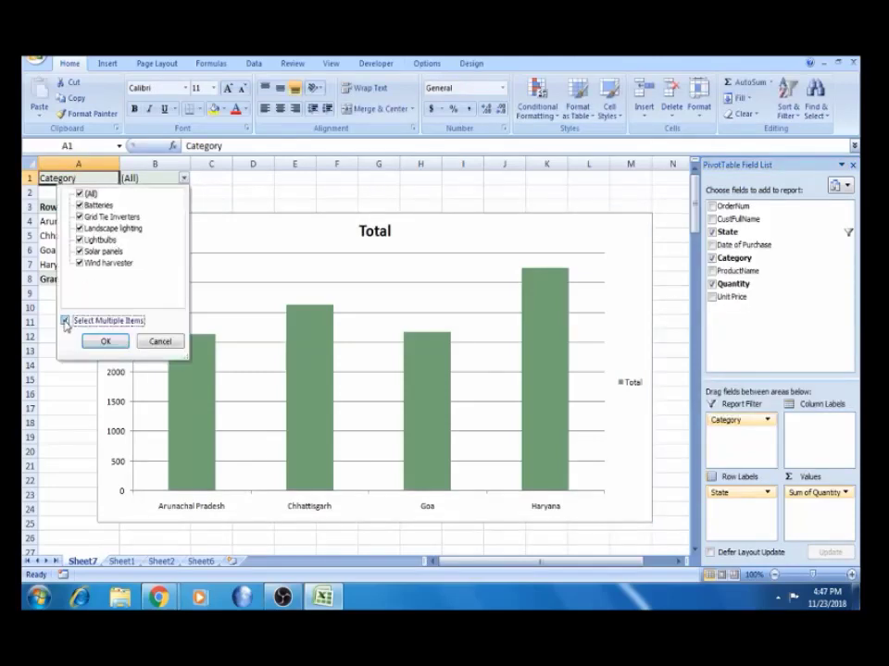
left_click(79, 194)
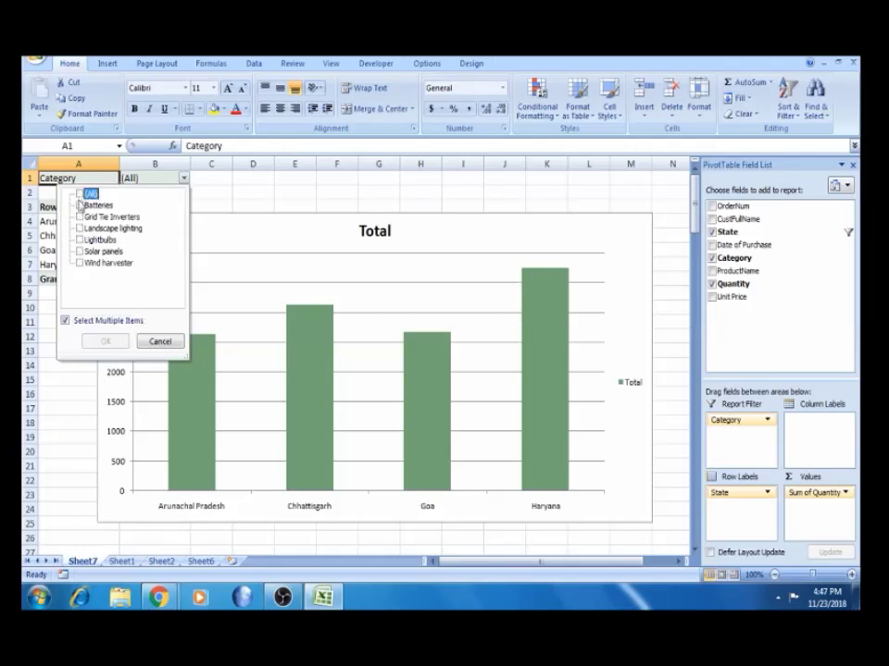
left_click(79, 206)
left_click(80, 229)
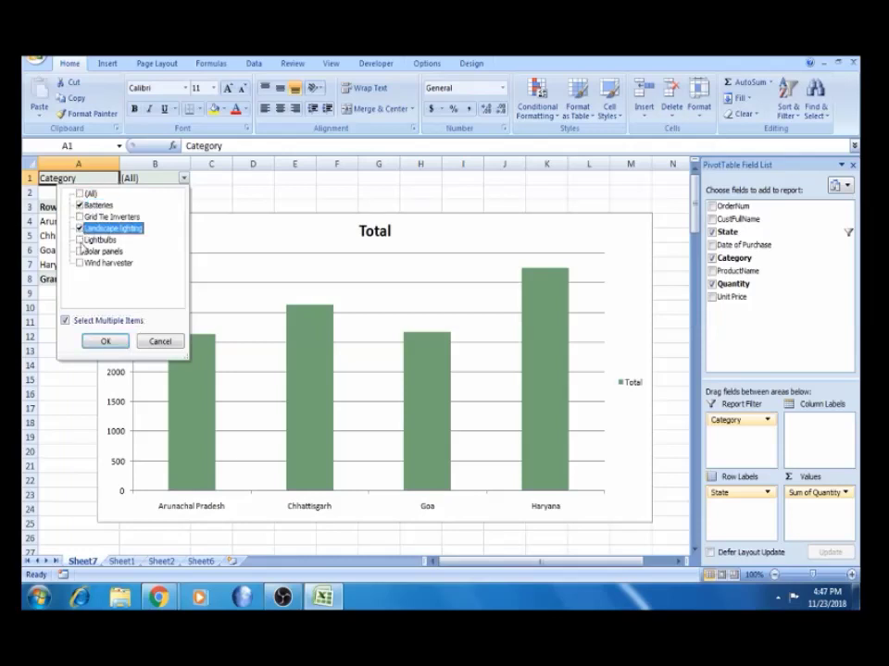
left_click(80, 240)
left_click(107, 342)
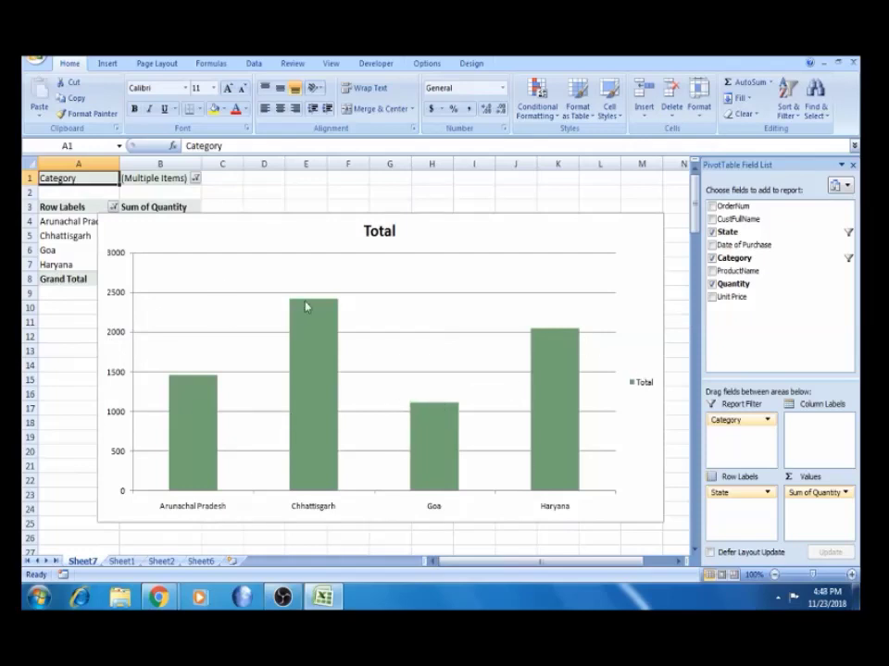
Check the Arunachal Pradesh, Chhattisgarh, Goa and Haryana rows, then reopen the Category filter list.
left_click(125, 239)
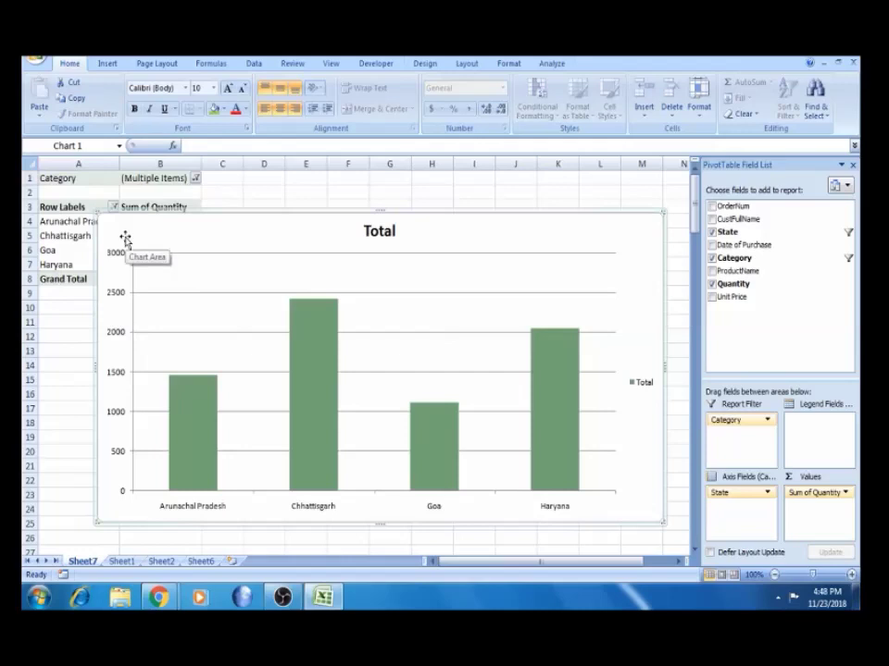
left_click(60, 238)
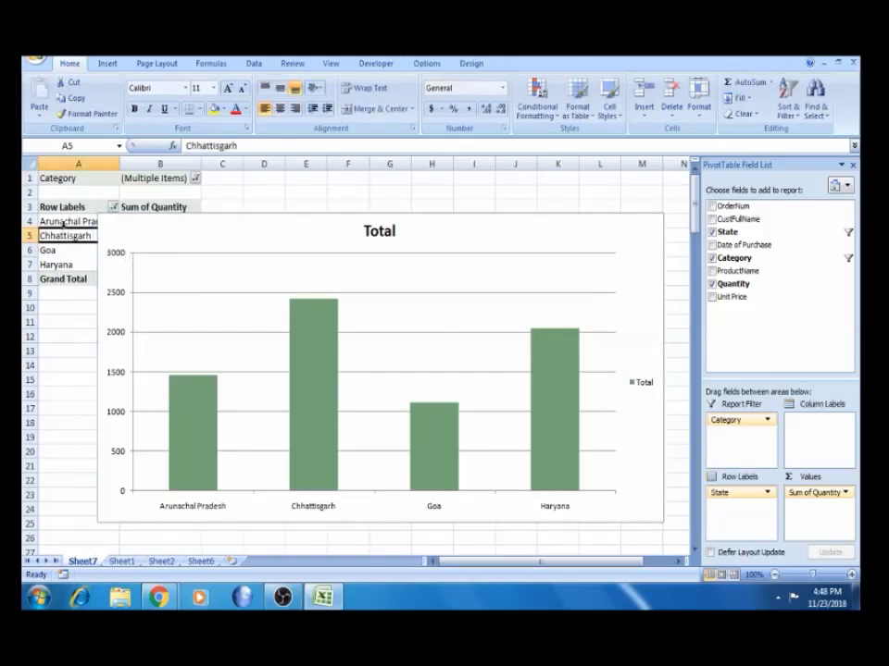
left_click(62, 224)
left_click(63, 236)
left_click(61, 250)
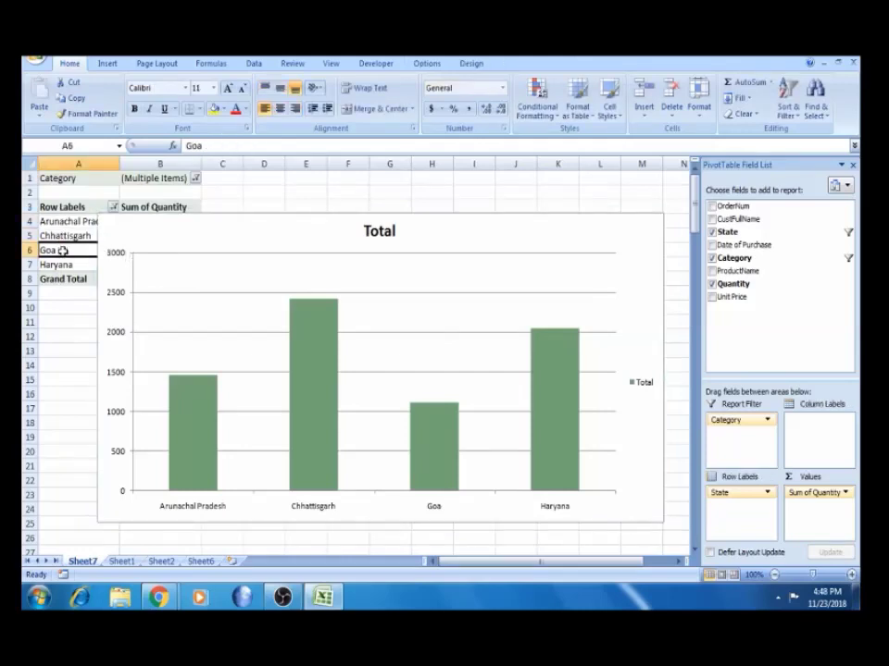
left_click(64, 264)
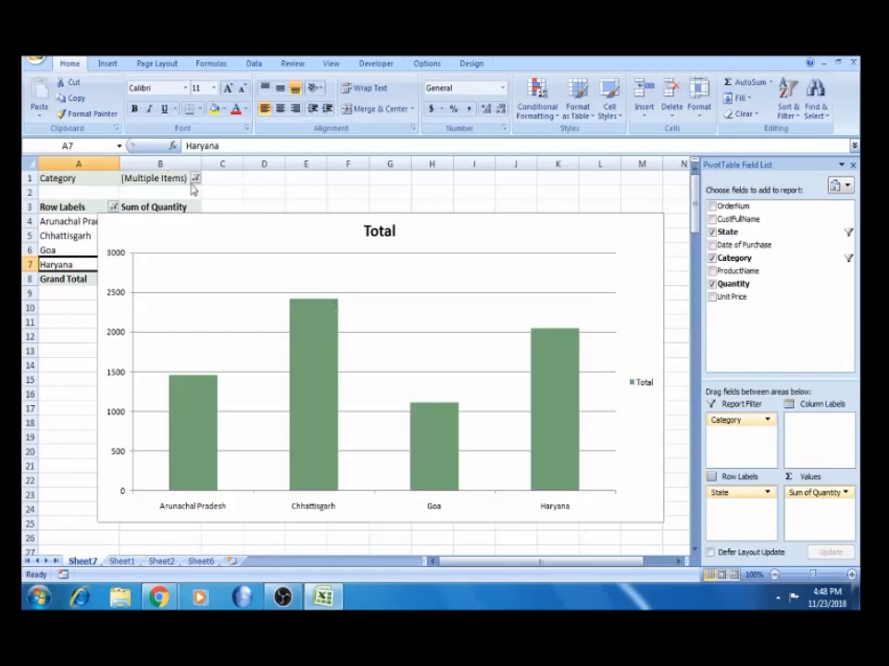
left_click(196, 179)
Set the Category filter to (All) and move State back into the Report Filter.
left_click(91, 194)
left_click(115, 342)
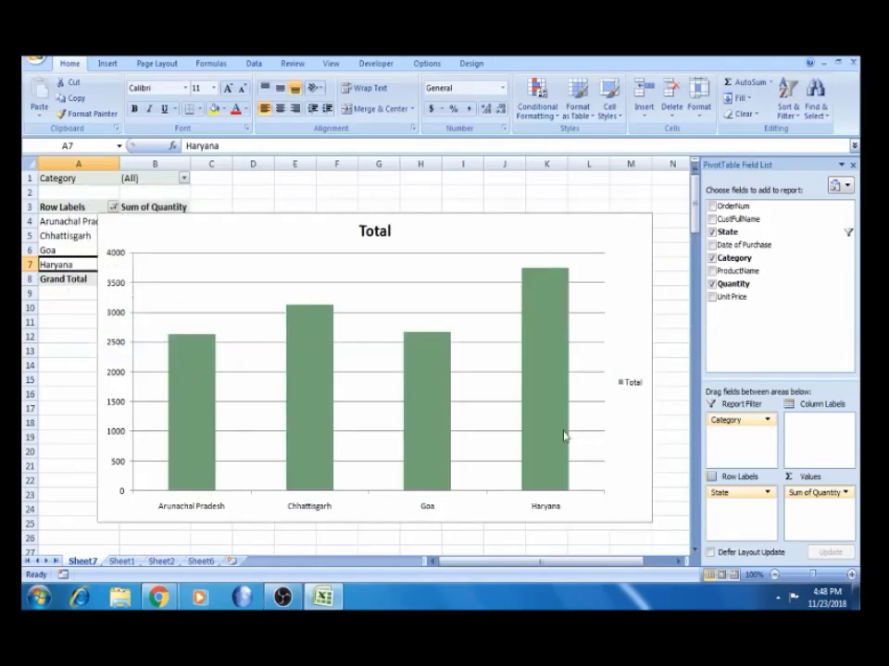
mouse_move(738, 497)
left_mouse_down()
mouse_move(739, 452)
mouse_move(743, 520)
left_mouse_up()
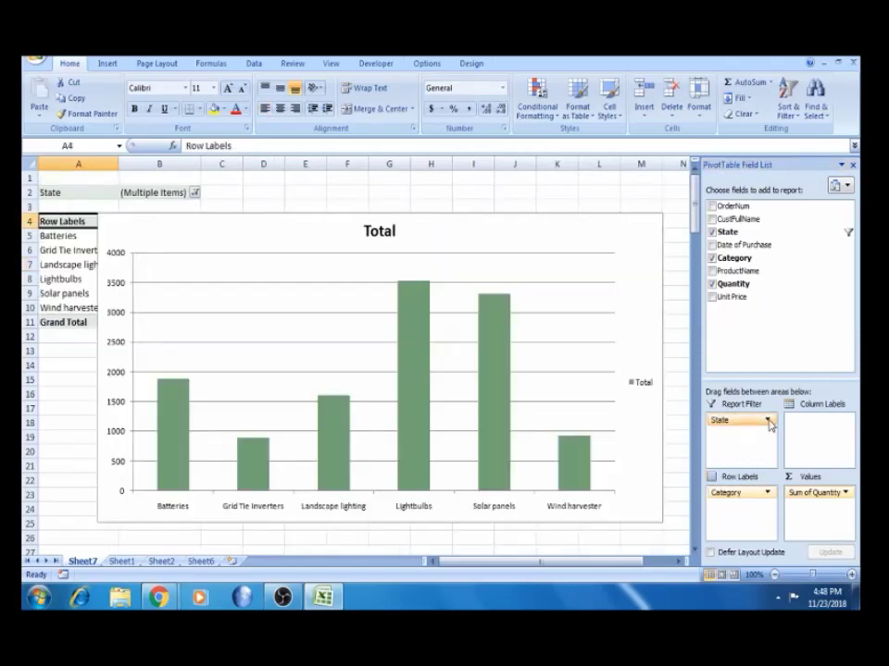
Reset the State filter to (All) and select the pivot chart.
left_click(196, 193)
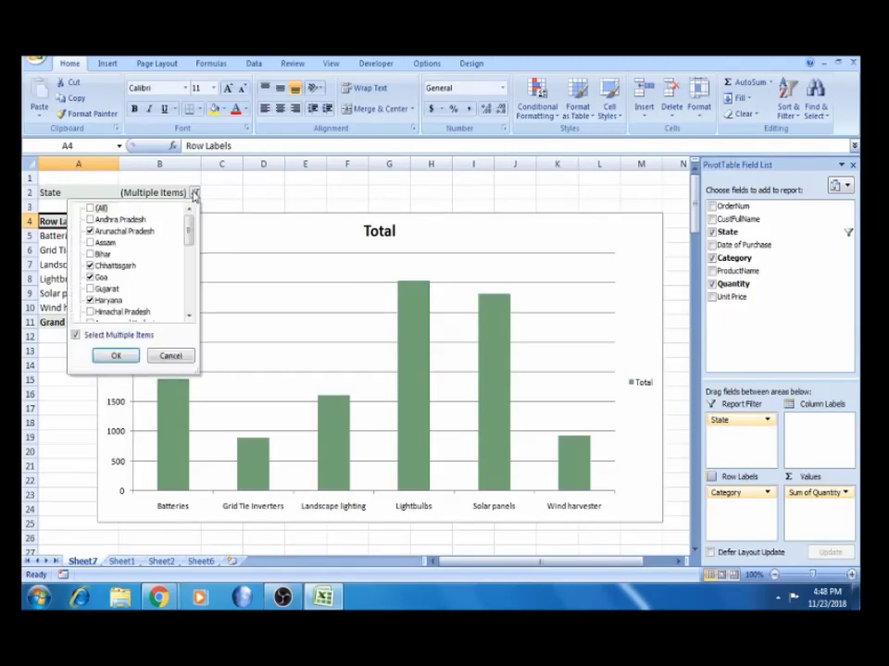
left_click(89, 208)
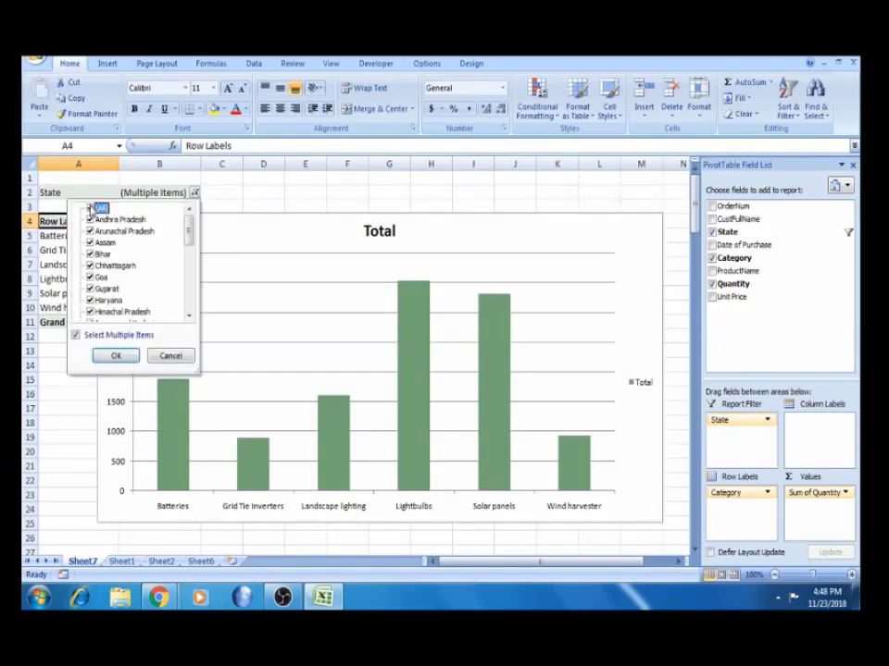
left_click(114, 356)
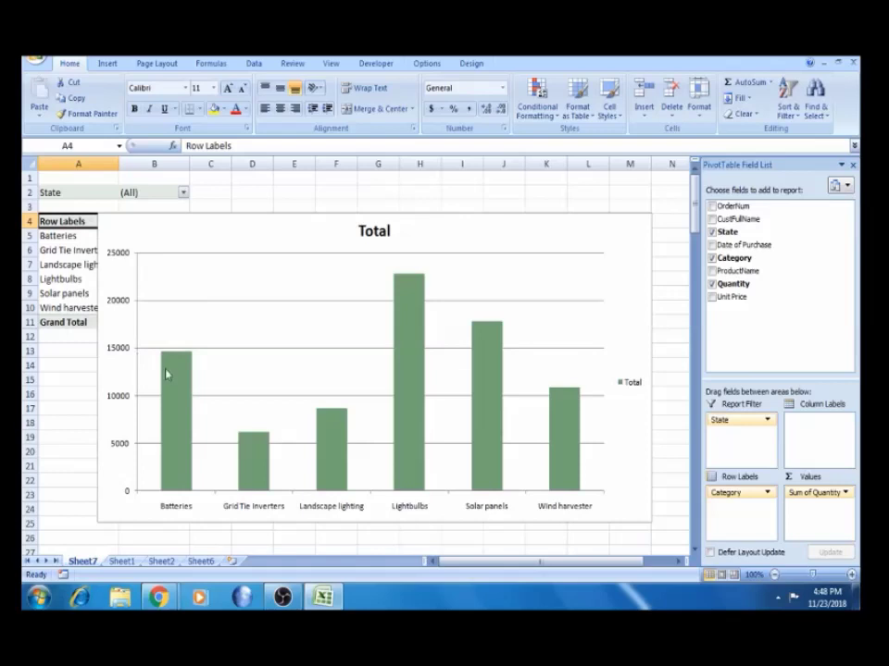
left_click(118, 327)
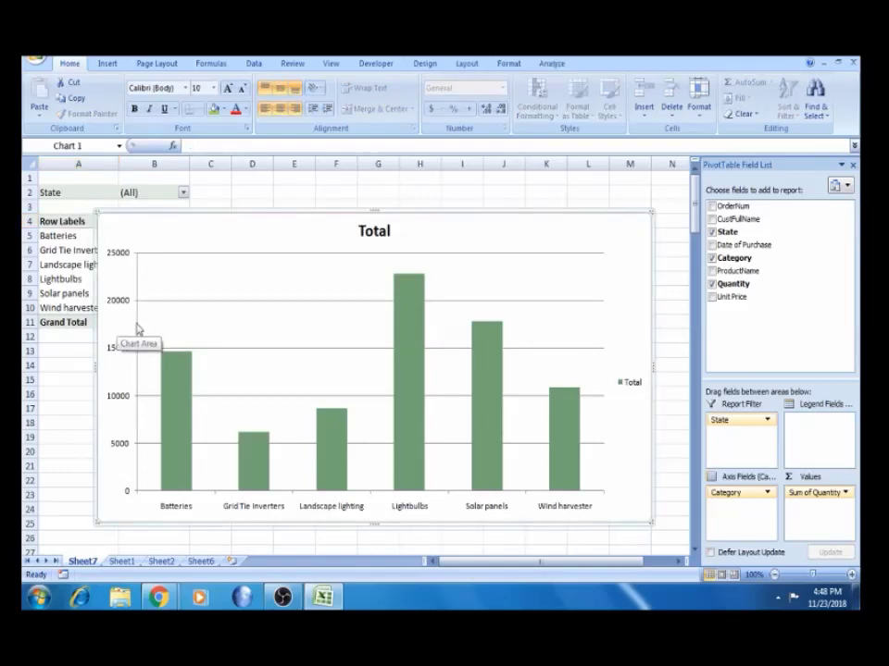
Preview several Chart Styles on the Total chart's columns.
left_click(400, 370)
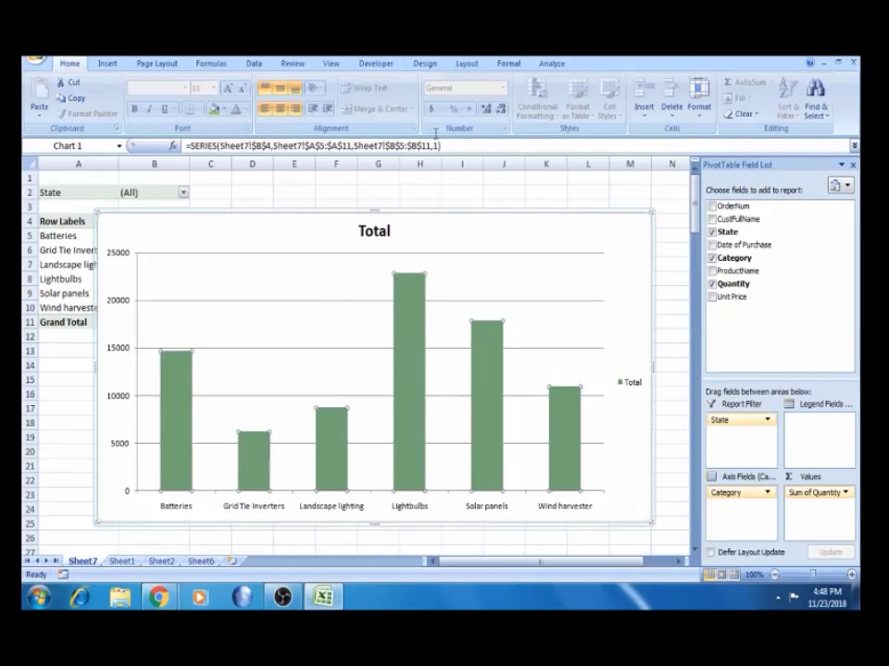
left_click(426, 65)
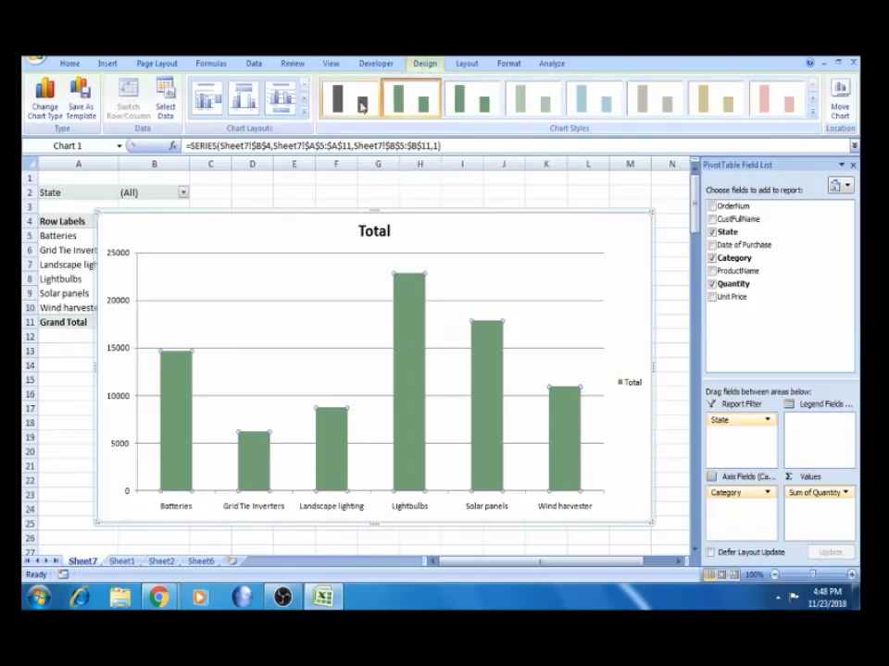
left_click(355, 100)
left_click(412, 100)
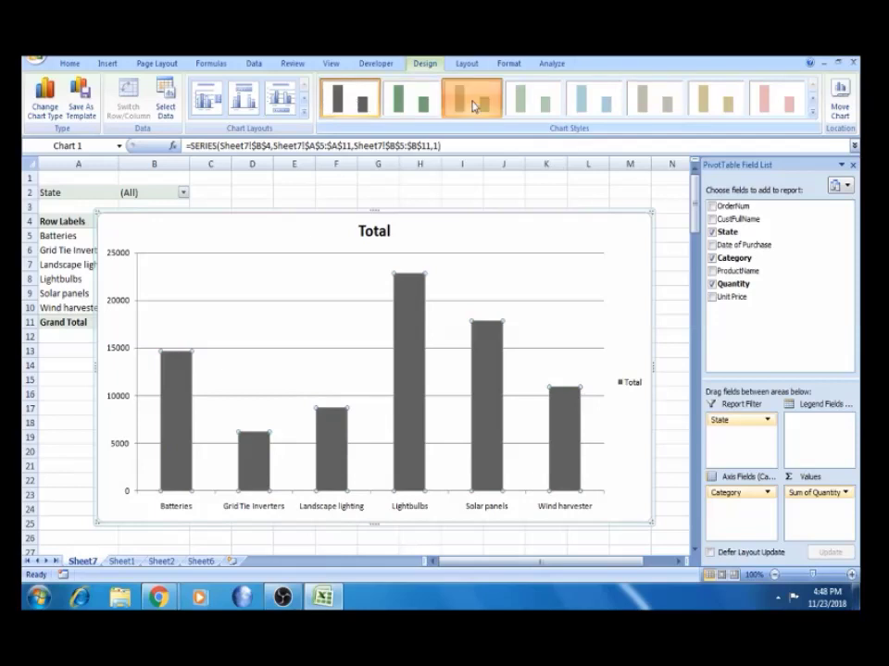
left_click(532, 100)
left_click(590, 102)
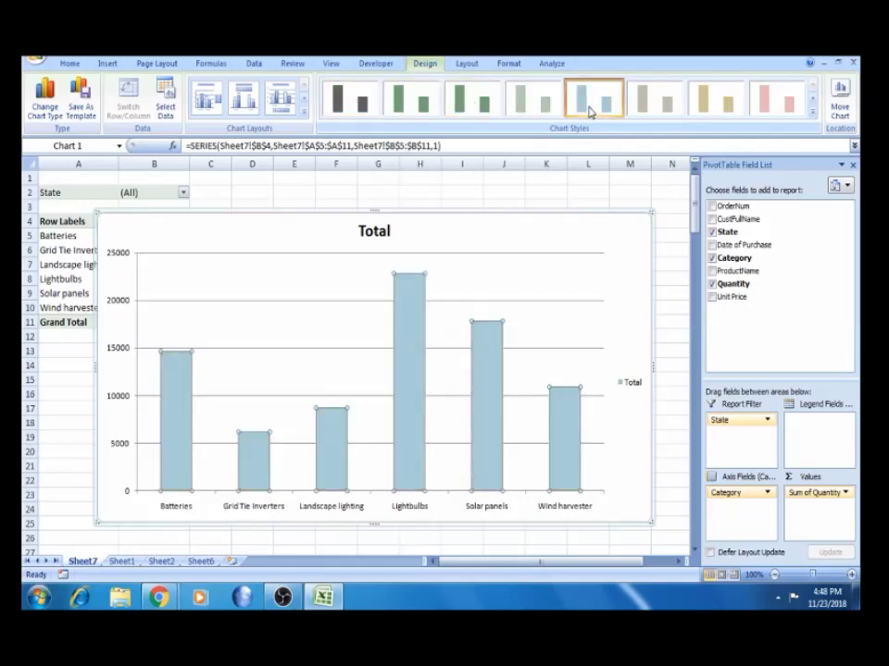
left_click(654, 102)
left_click(810, 112)
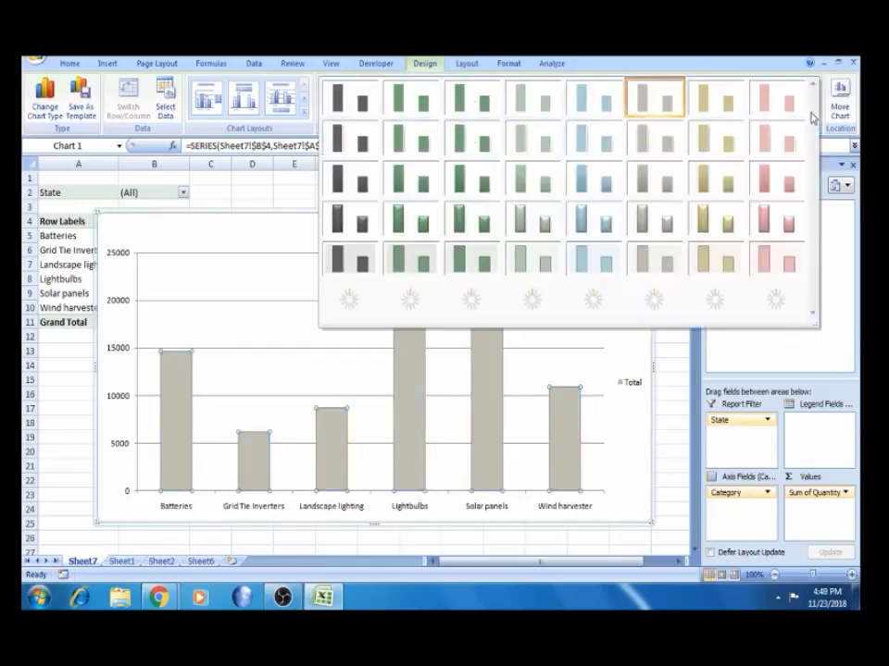
Apply the black-background style, then the green dark style, and select the Lightbulbs column.
left_click(360, 304)
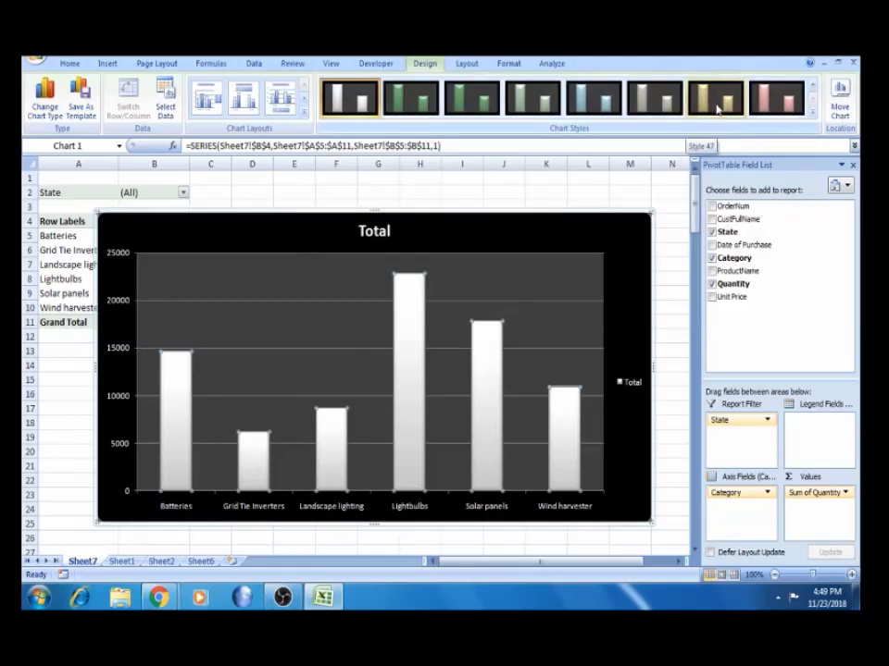
left_click(409, 105)
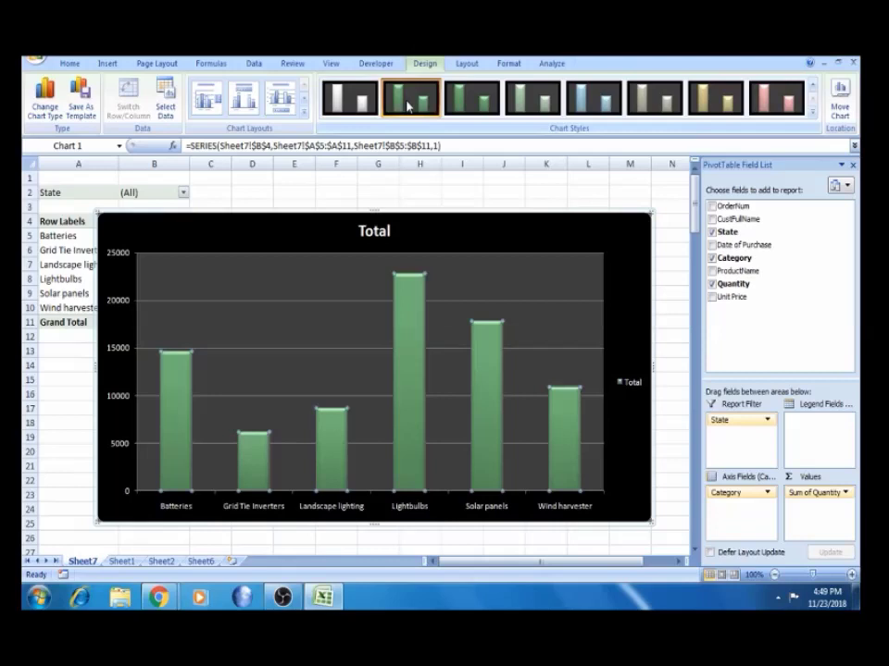
left_click(408, 308)
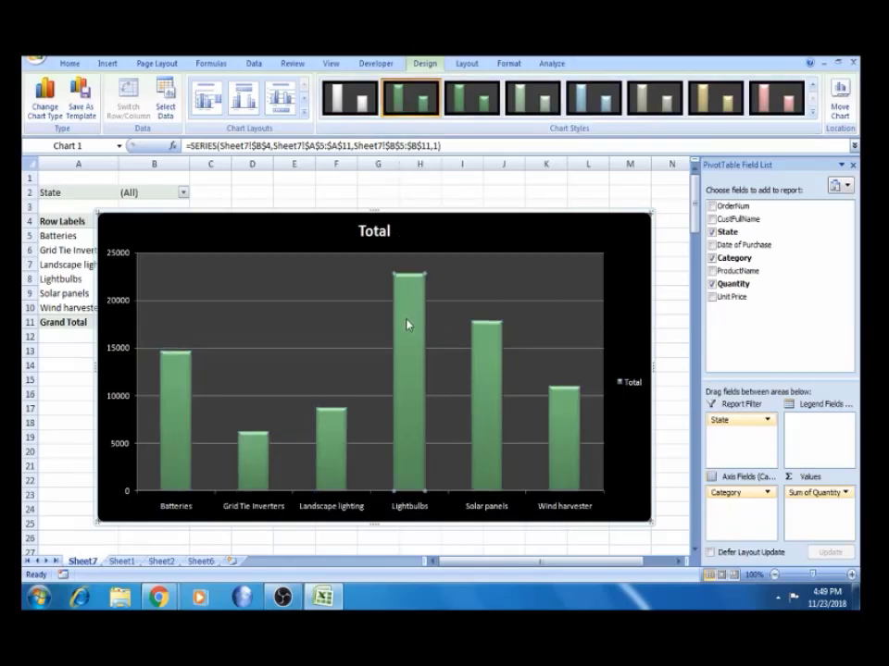
left_click(65, 65)
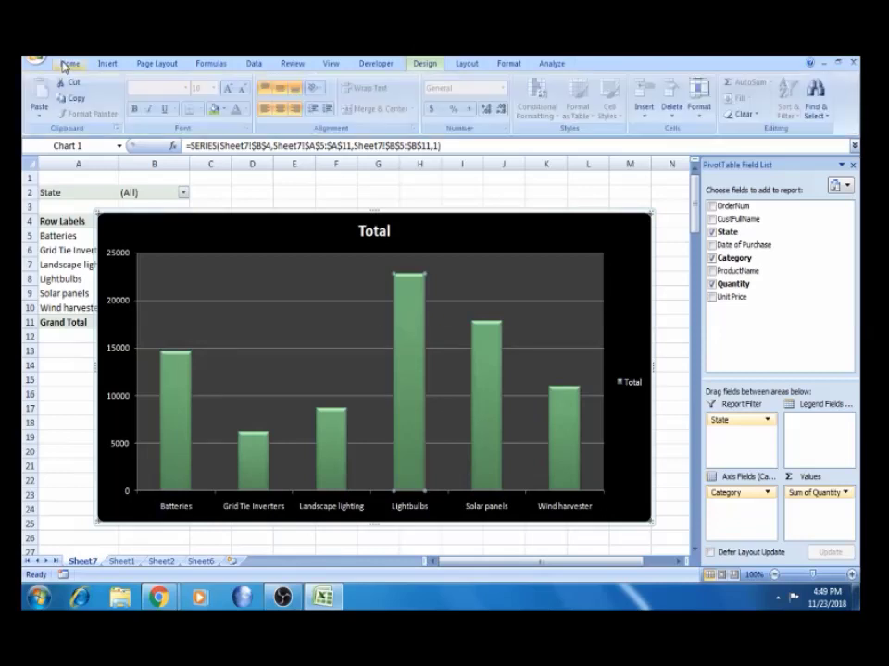
Fill the Lightbulbs column bright blue.
left_click(225, 109)
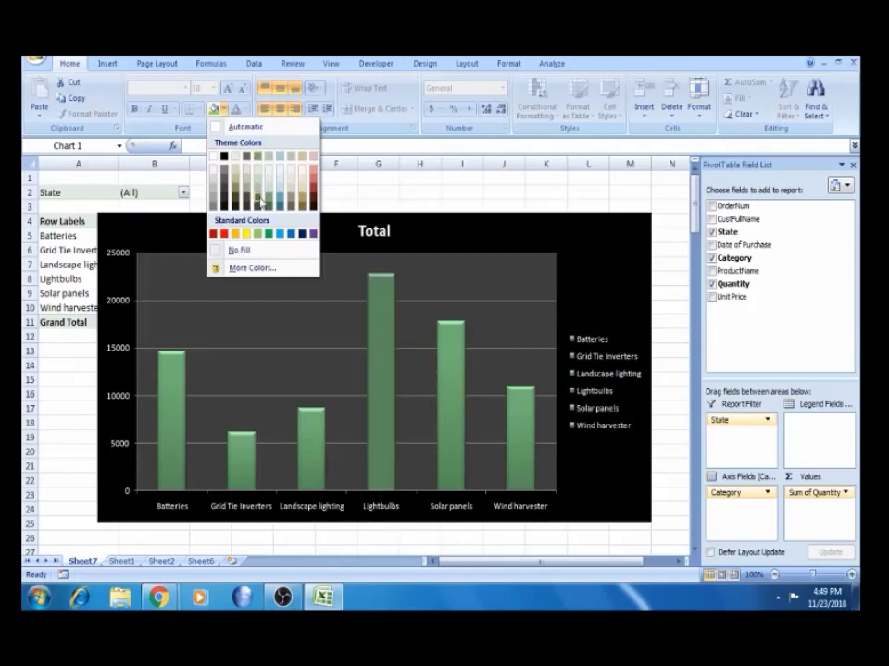
left_click(283, 241)
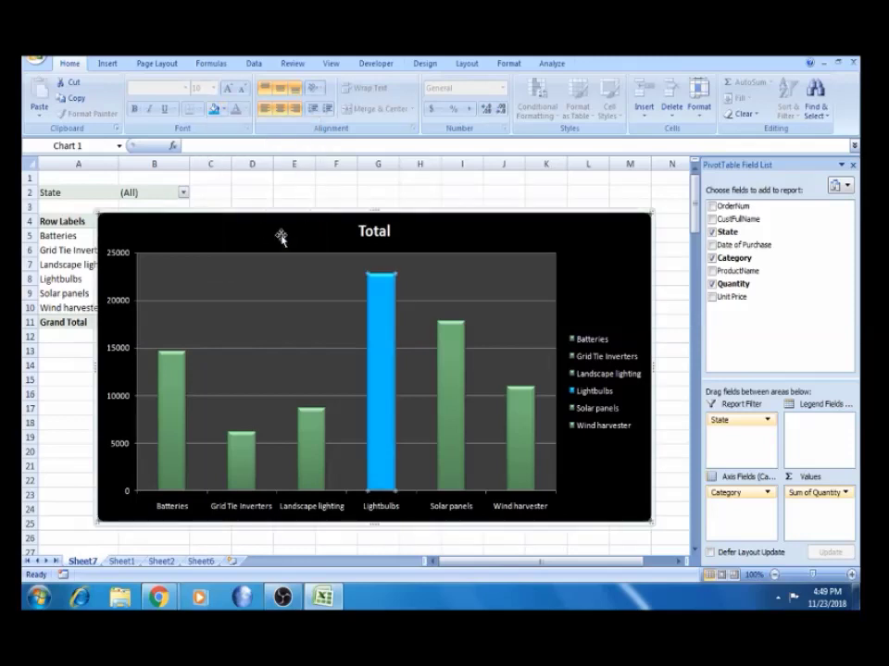
left_click(333, 307)
Fill all the columns salmon, then undo that change.
left_click(387, 319)
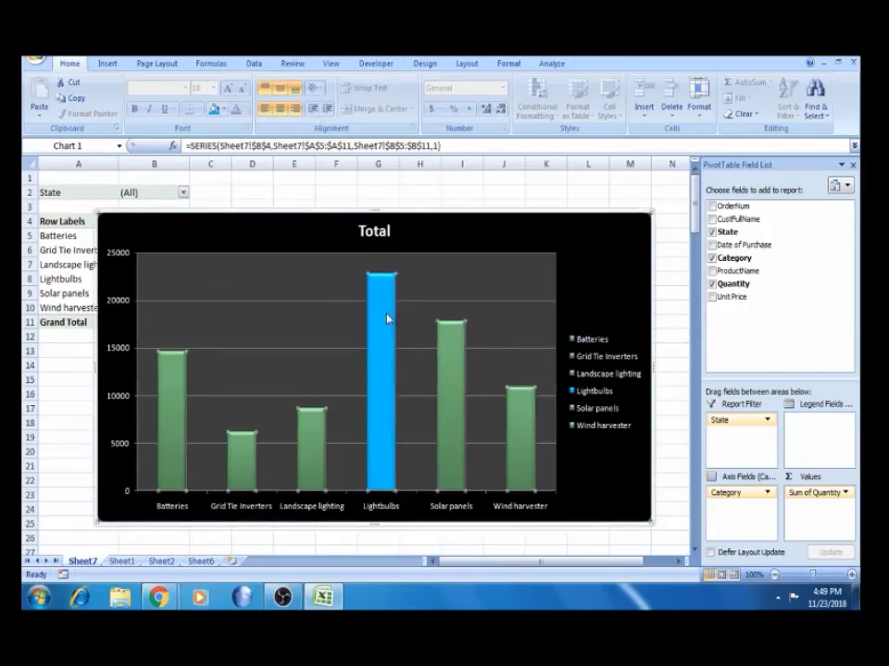
left_click(438, 283)
left_click(457, 344)
left_click(264, 323)
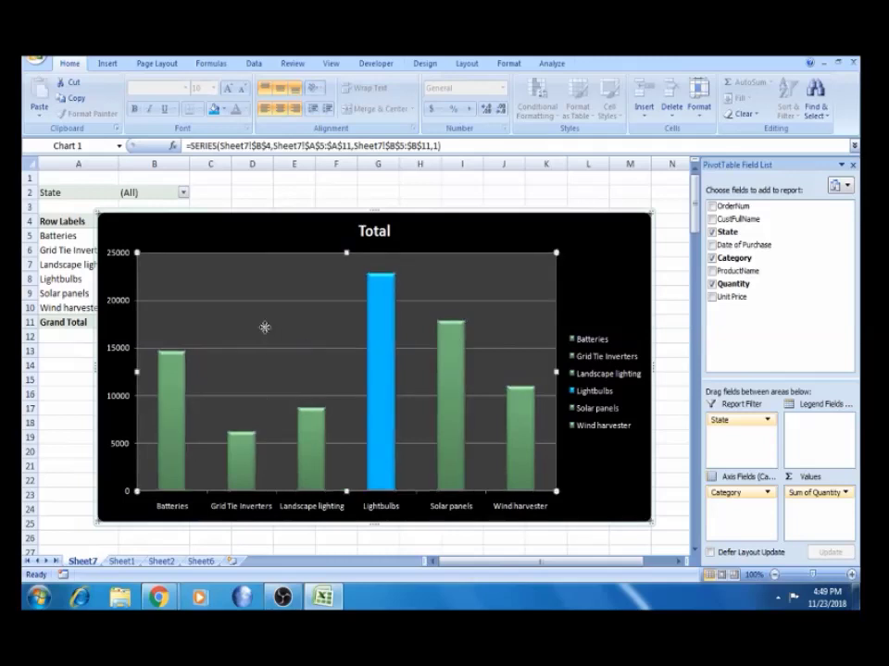
left_click(449, 347)
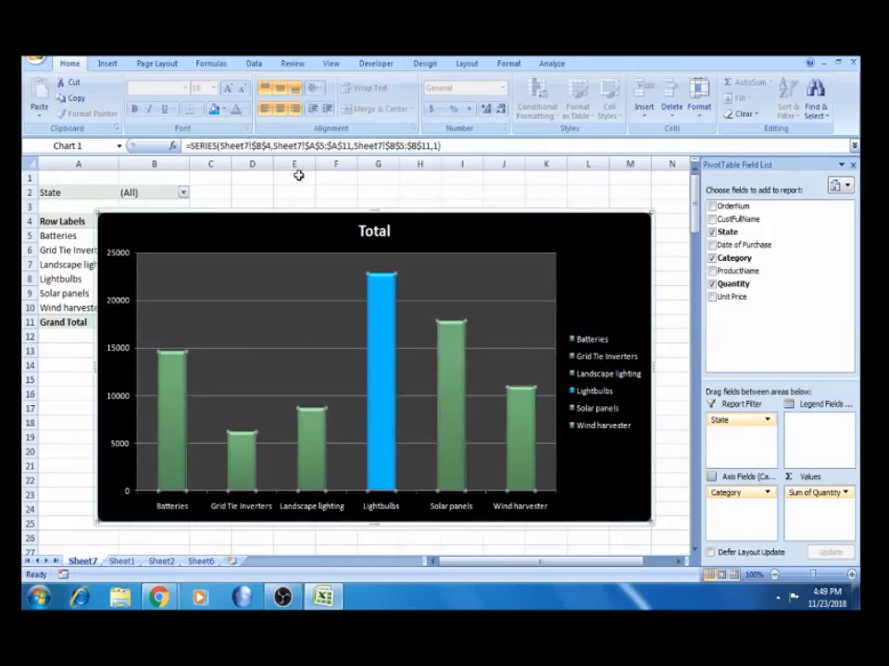
left_click(224, 109)
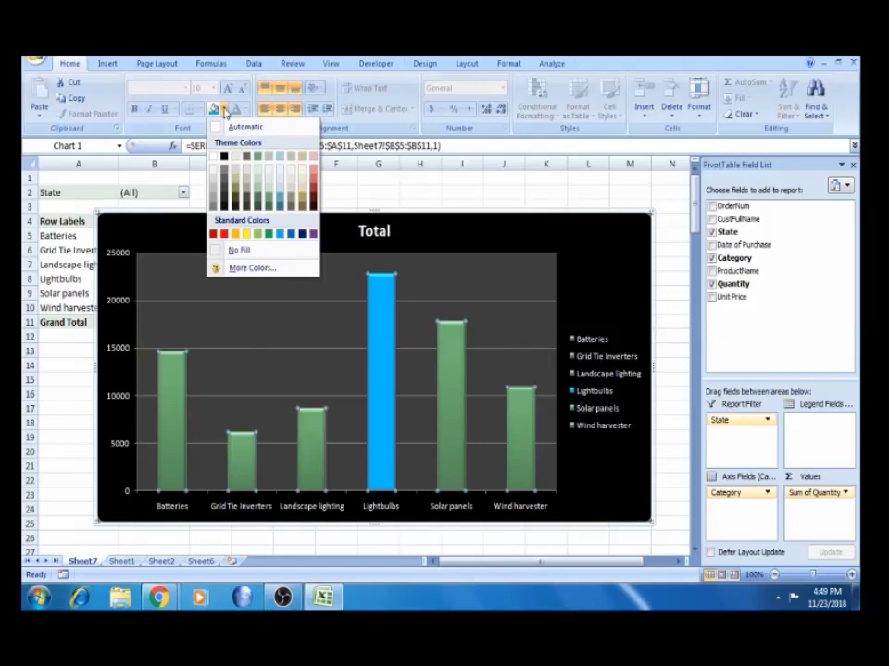
left_click(313, 179)
key("ctrl+z")
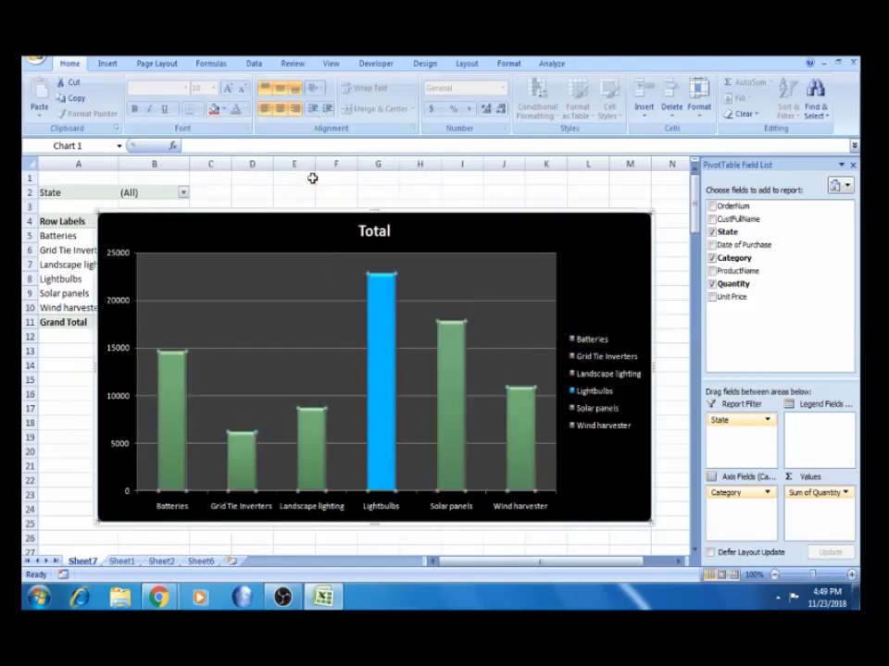
Fill only the Solar panels column salmon.
left_click(453, 368)
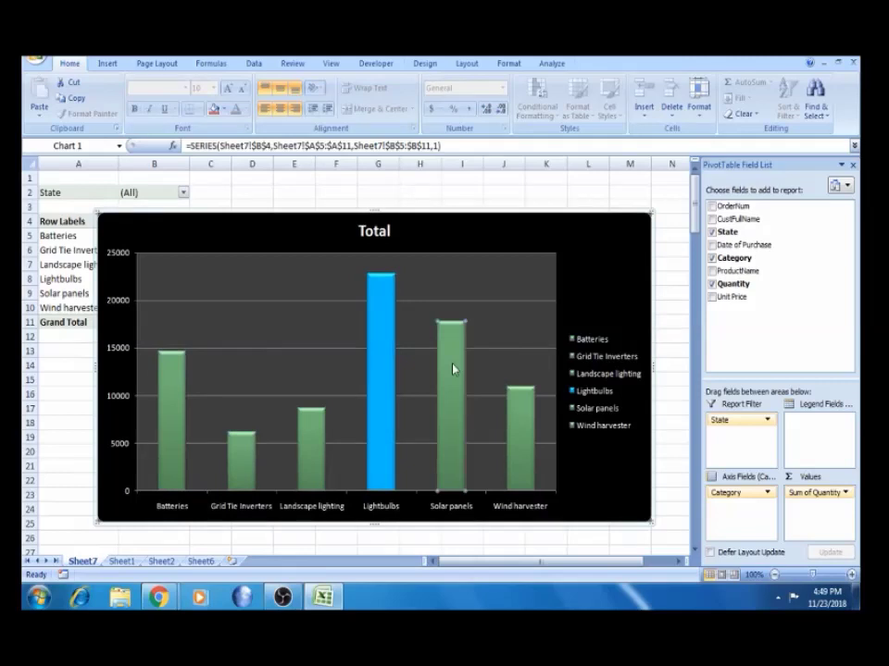
left_click(213, 109)
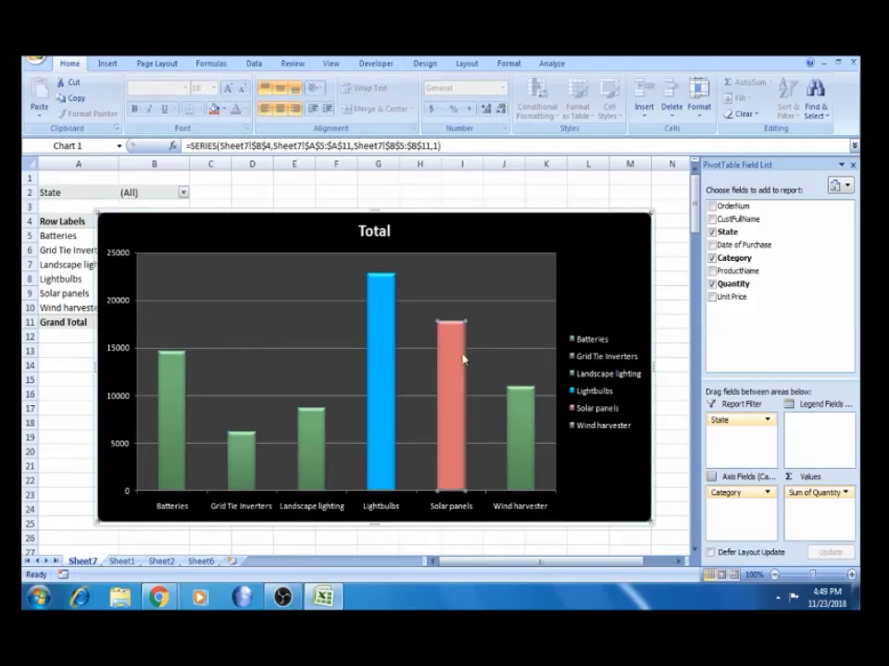
left_click(288, 287)
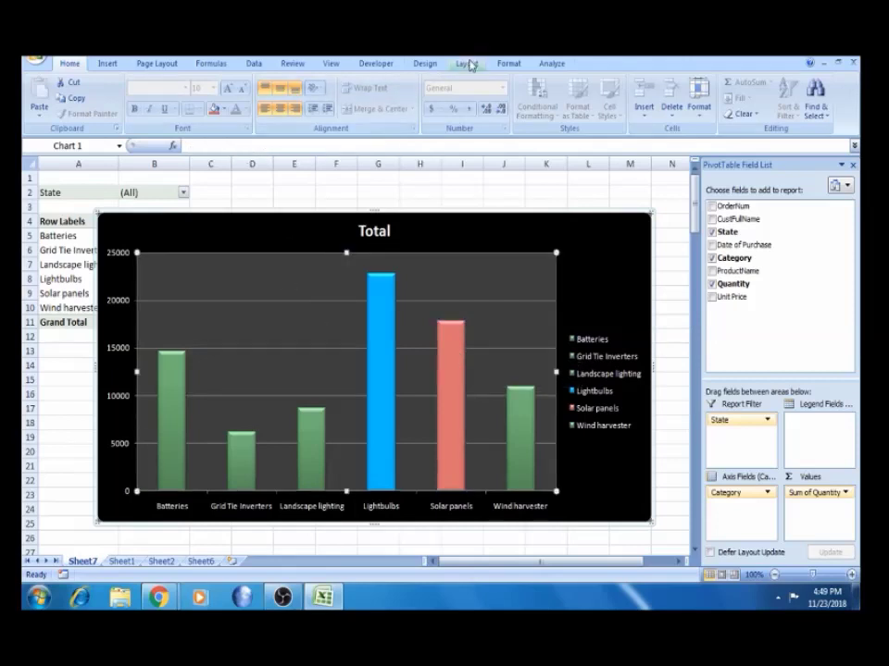
left_click(426, 64)
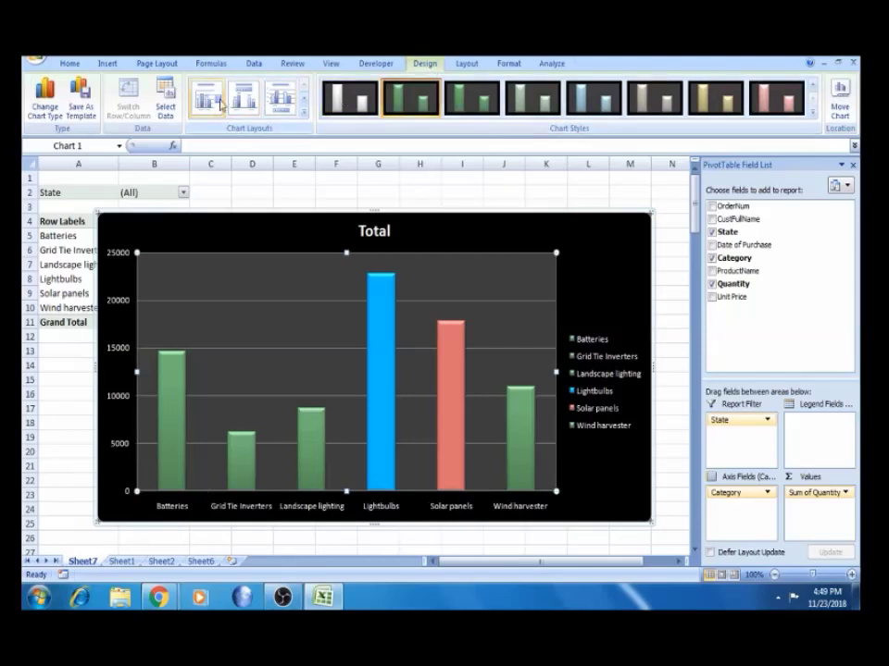
Apply the second chart layout, adding value labels and a top legend.
left_click(245, 98)
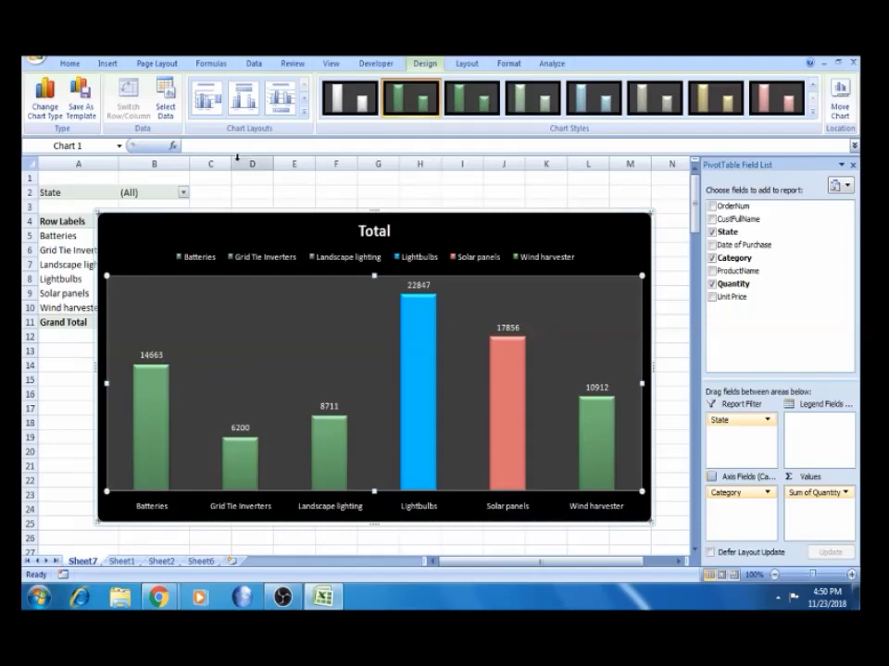
left_click(51, 117)
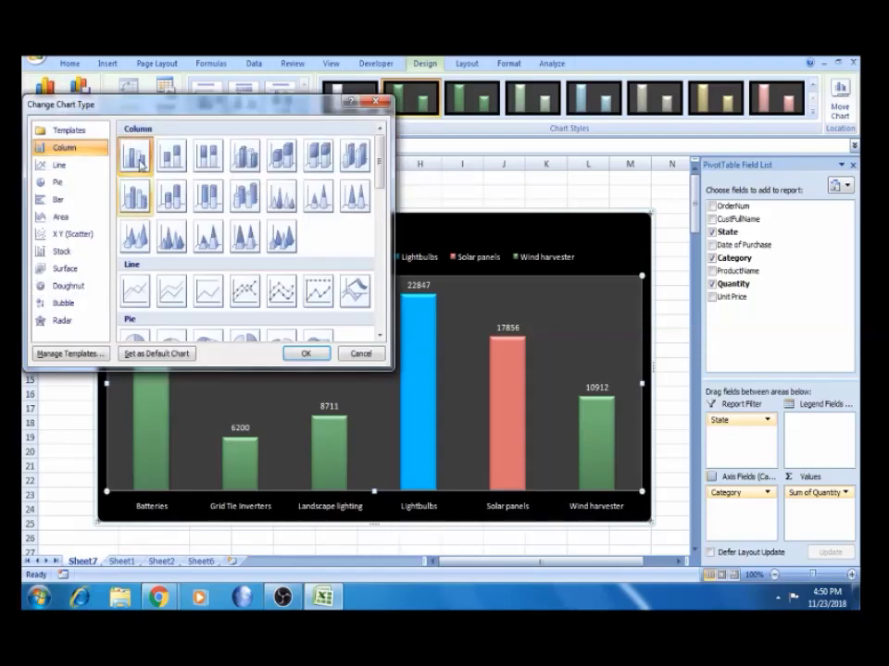
Change the chart to 3-D Cone columns.
left_click(171, 233)
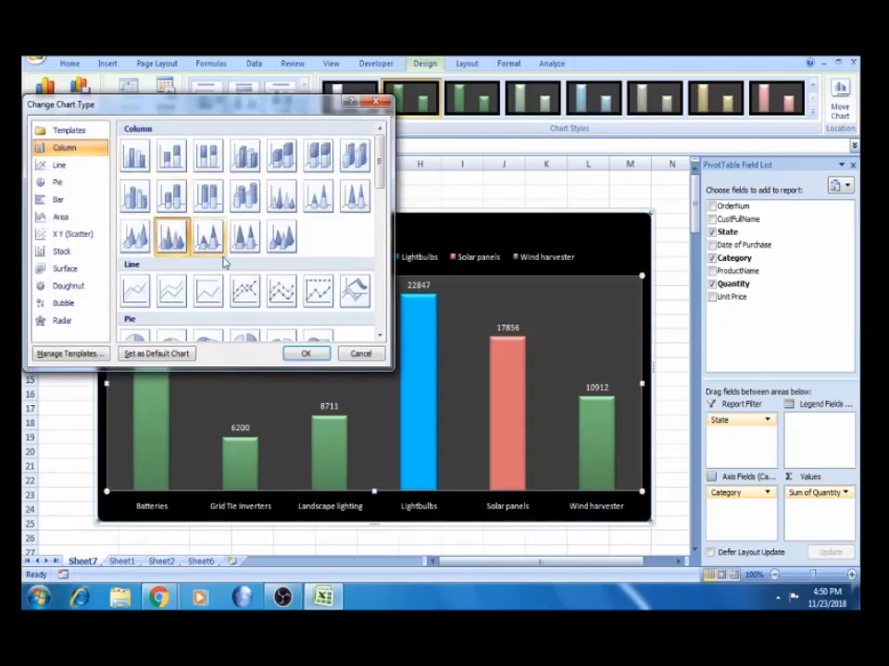
left_click(301, 354)
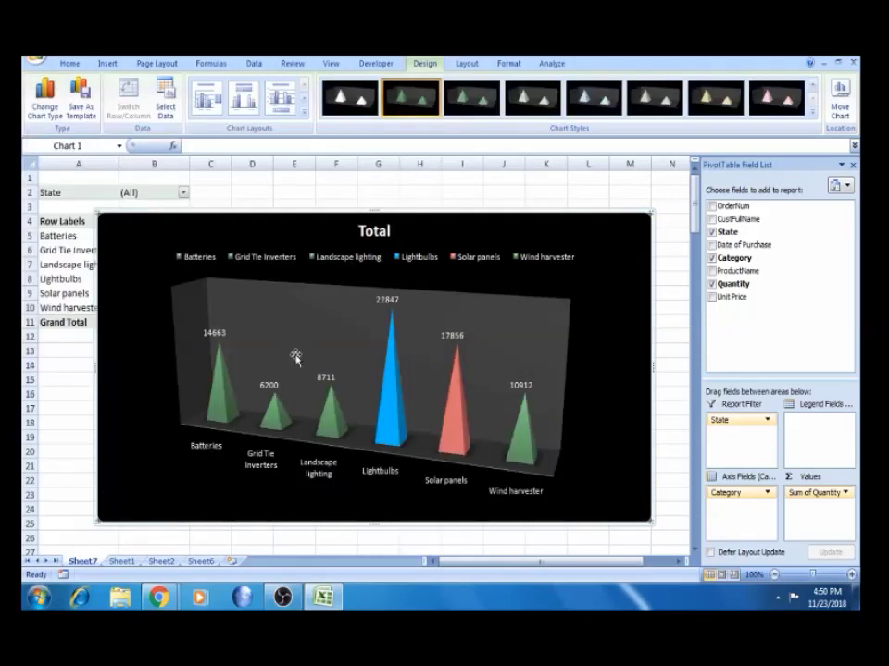
left_click(46, 116)
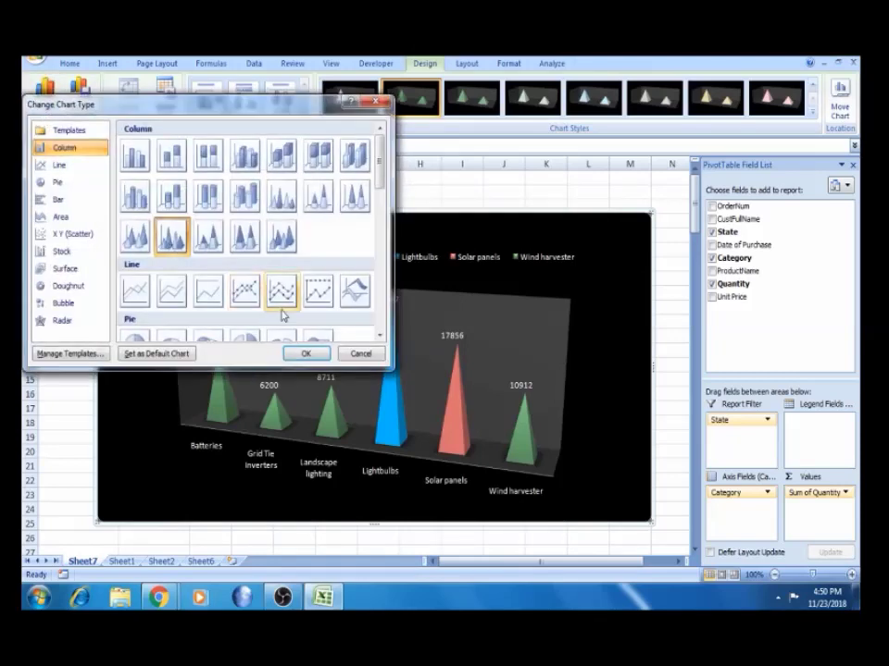
Change the chart to 3-D Cylinder columns.
left_click(255, 209)
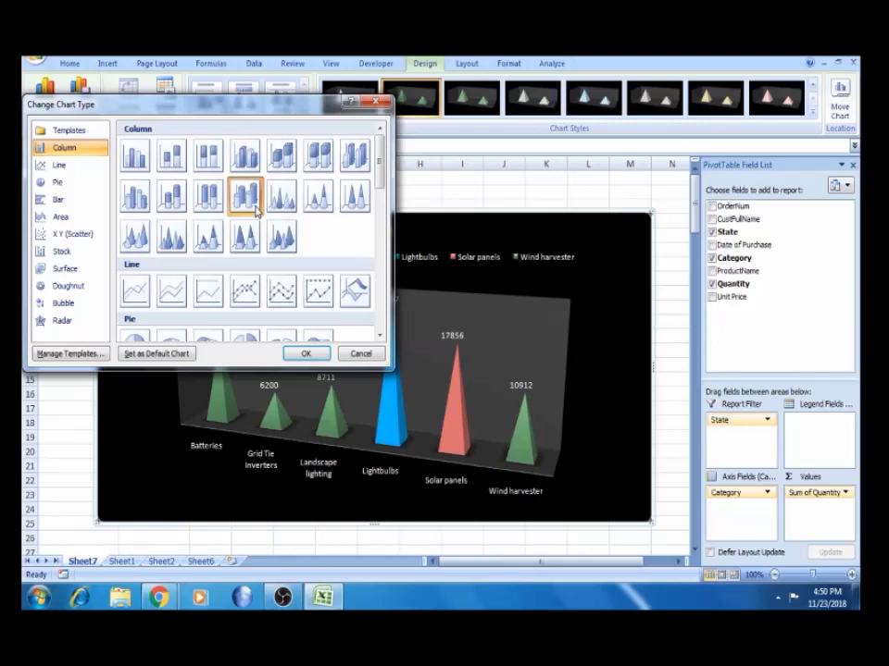
left_click(305, 354)
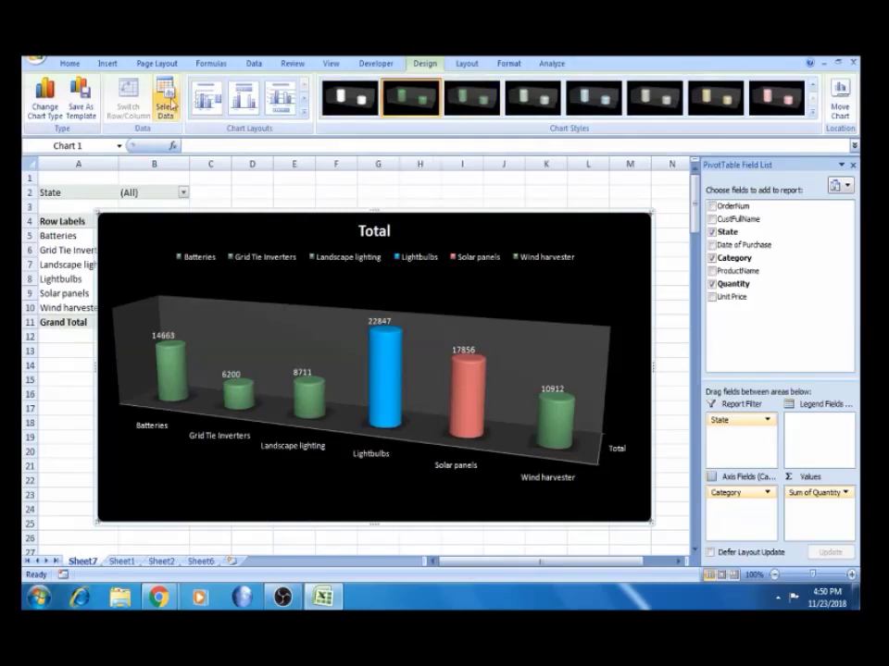
left_click(43, 93)
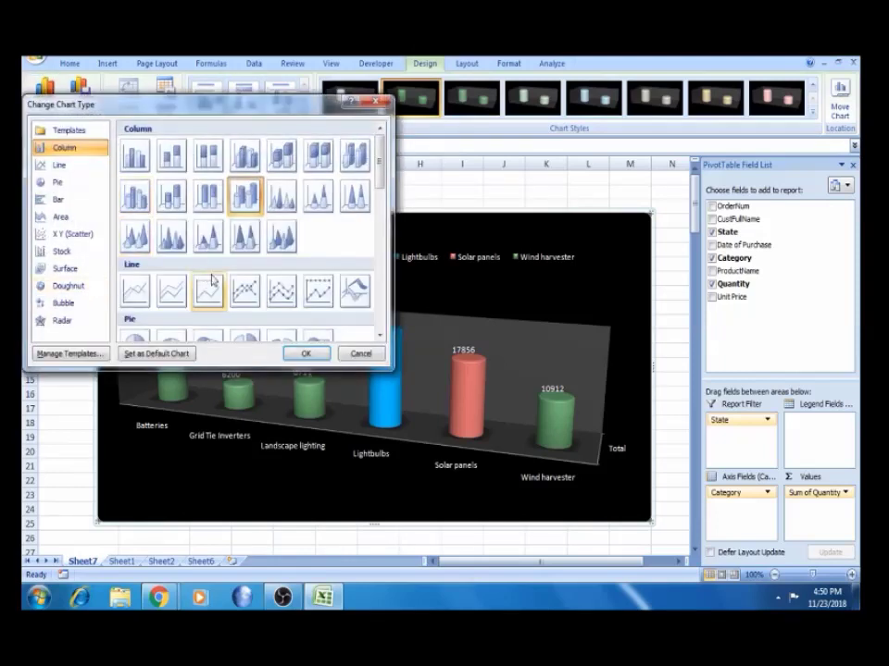
Convert the Total chart to a pie with quantity labels and select the whole chart.
left_click(58, 182)
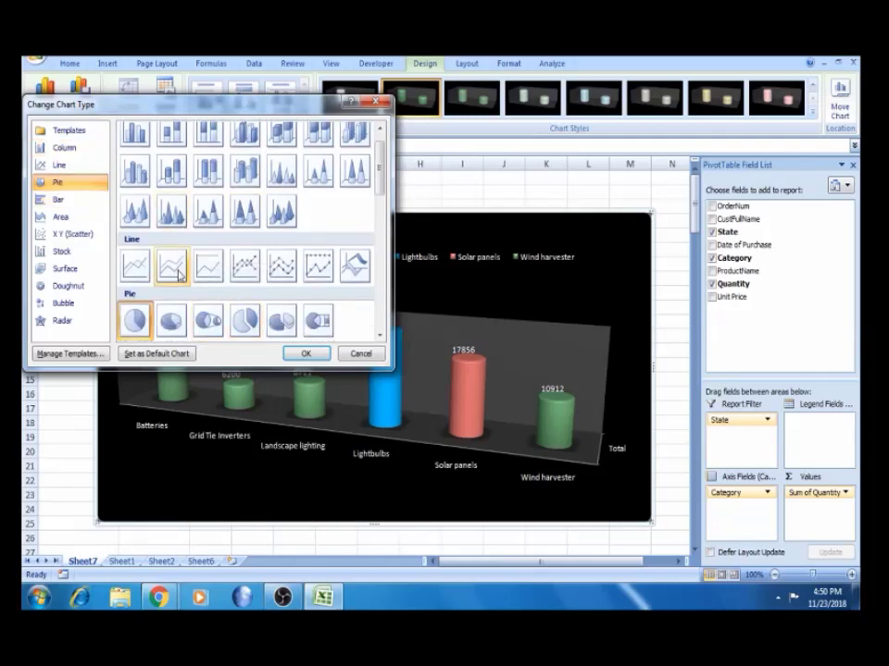
left_click(303, 353)
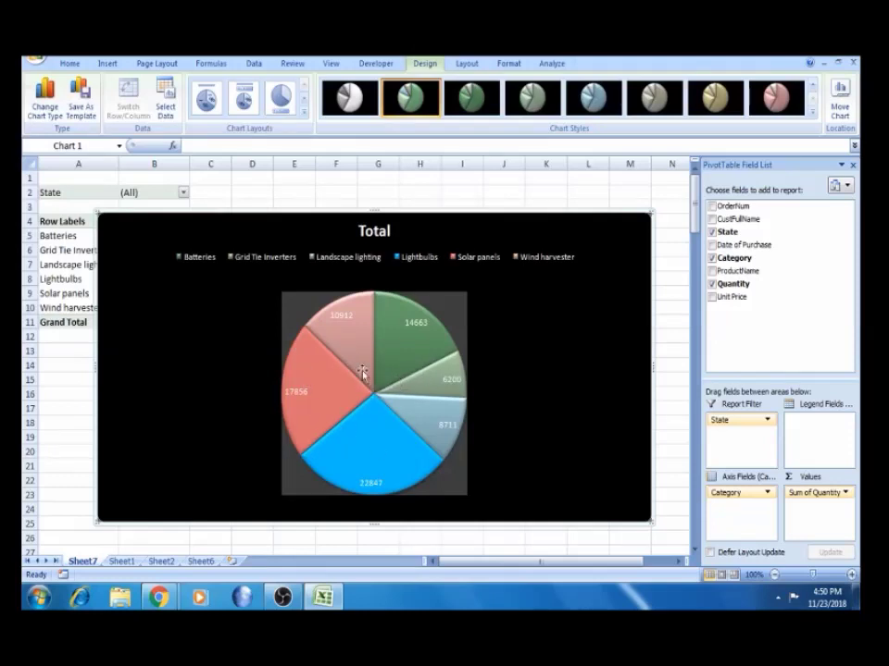
left_click(380, 458)
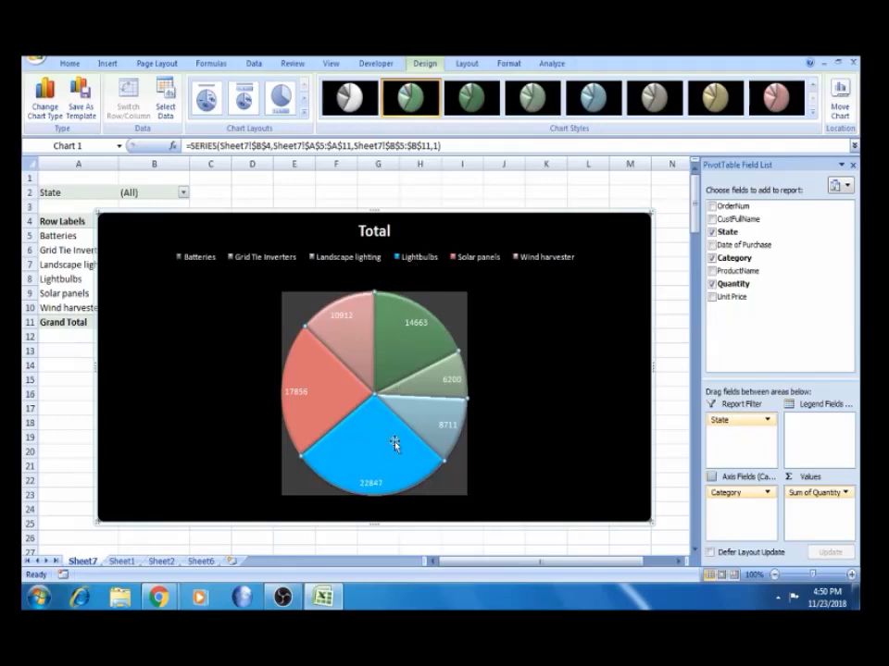
left_click(371, 458)
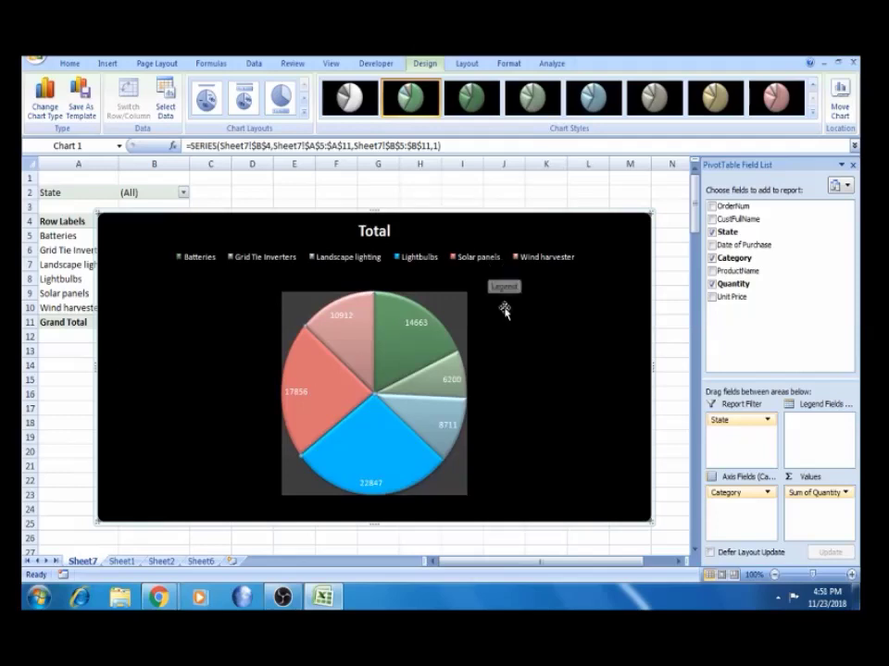
left_click(520, 334)
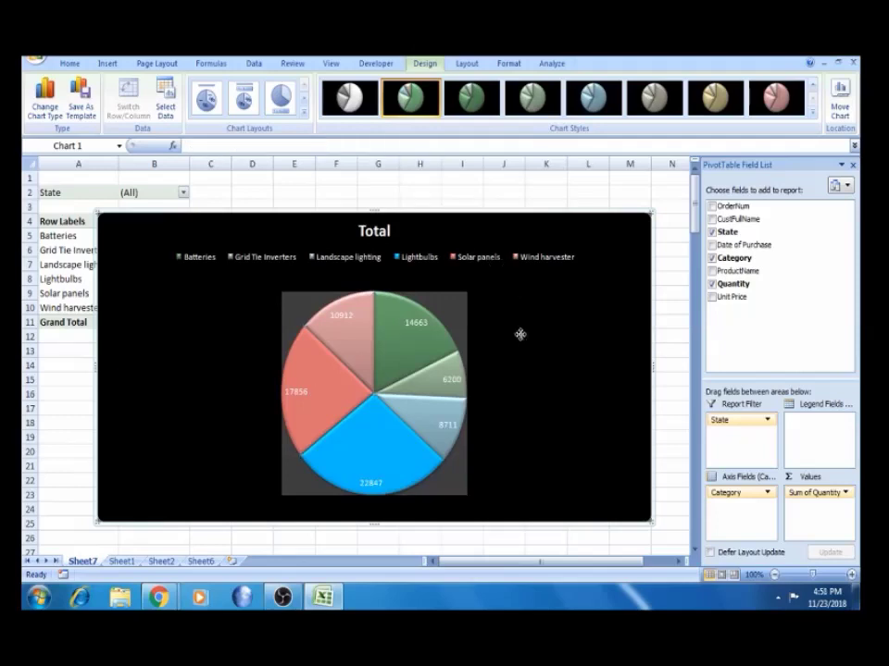
Apply a green gradient Chart Style to the pie after previewing several others.
left_click(477, 104)
left_click(532, 100)
left_click(593, 100)
left_click(653, 102)
left_click(408, 100)
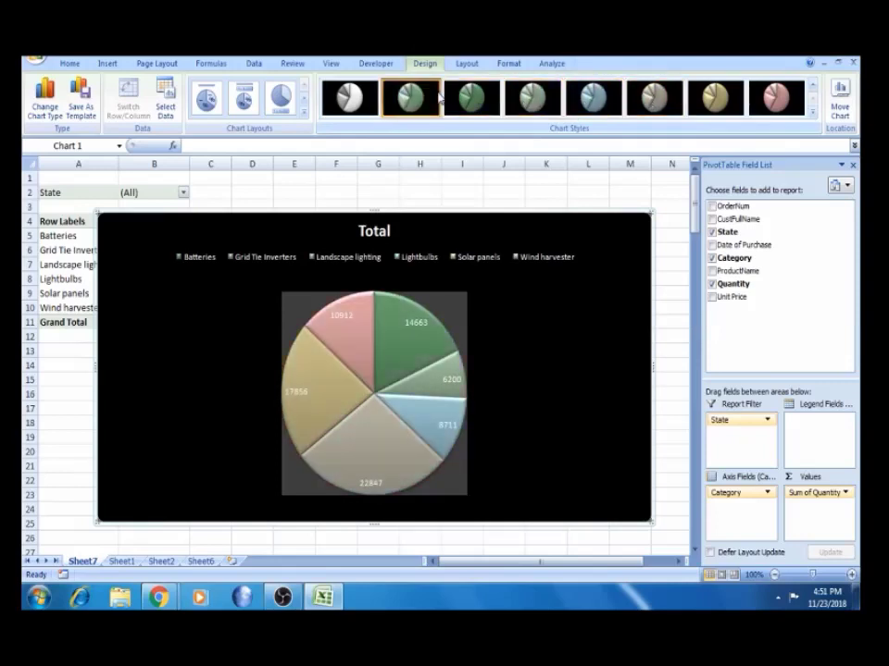
left_click(453, 100)
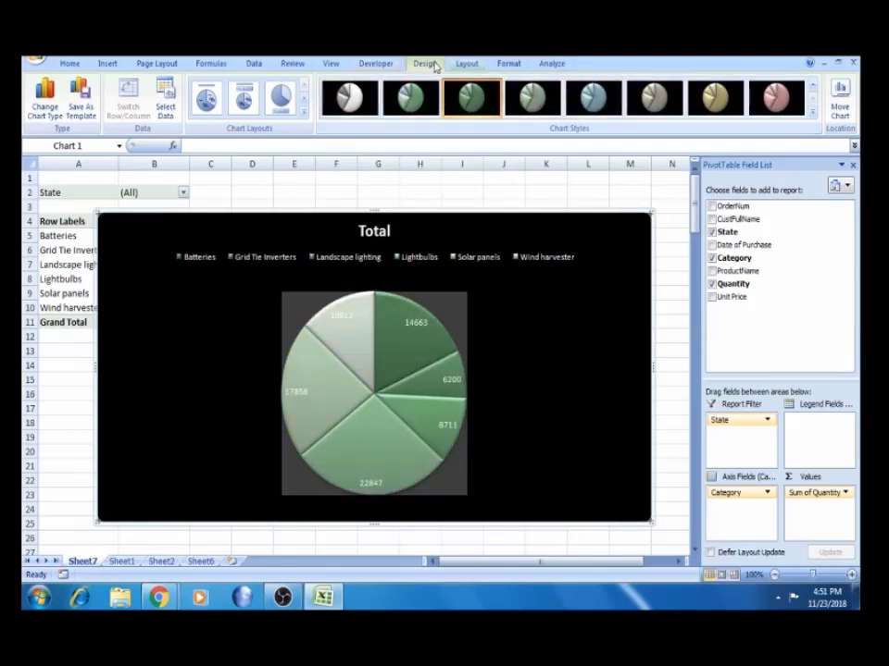
left_click(468, 65)
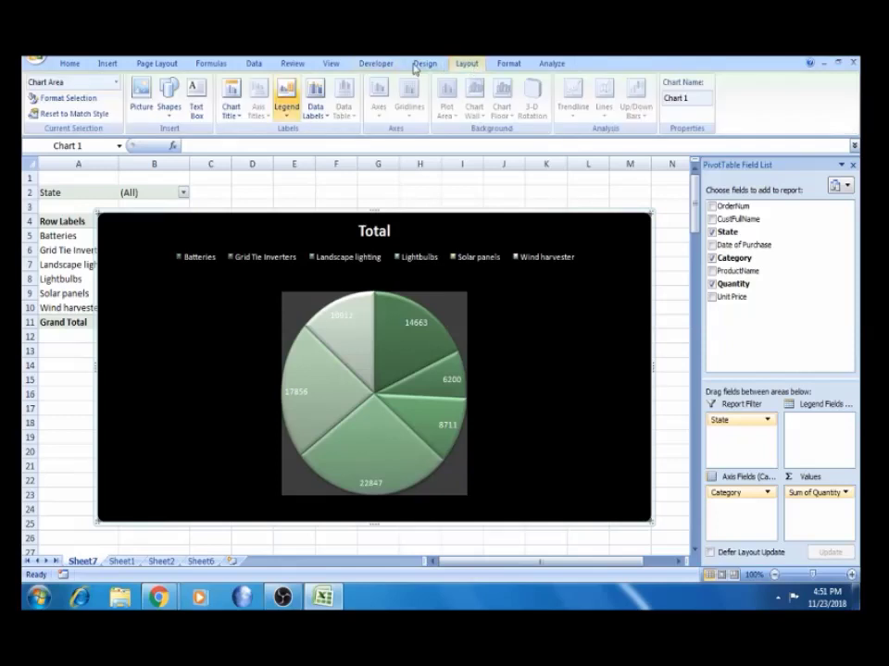
left_click(231, 110)
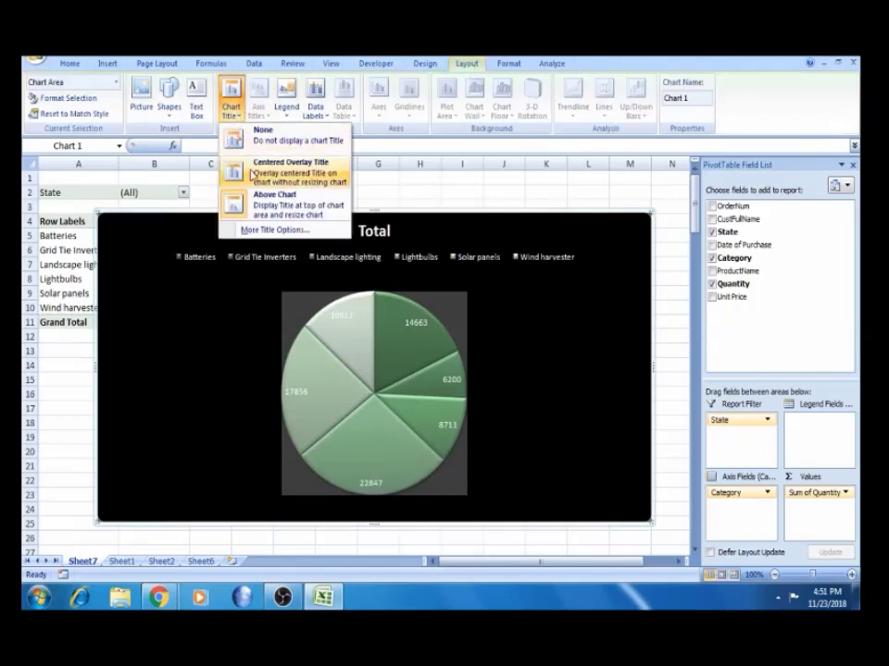
Overlay the Total title centred on the chart and drag the legend beneath it.
left_click(287, 169)
mouse_move(370, 235)
left_mouse_down()
mouse_move(348, 250)
mouse_move(393, 257)
left_mouse_up()
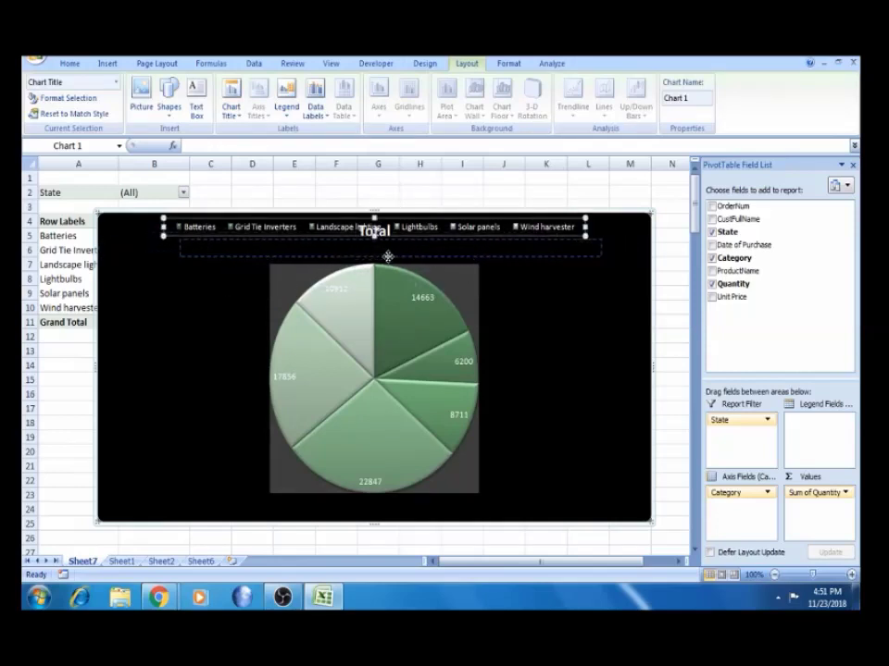
left_click_drag(394, 257, 388, 257)
left_click(295, 220)
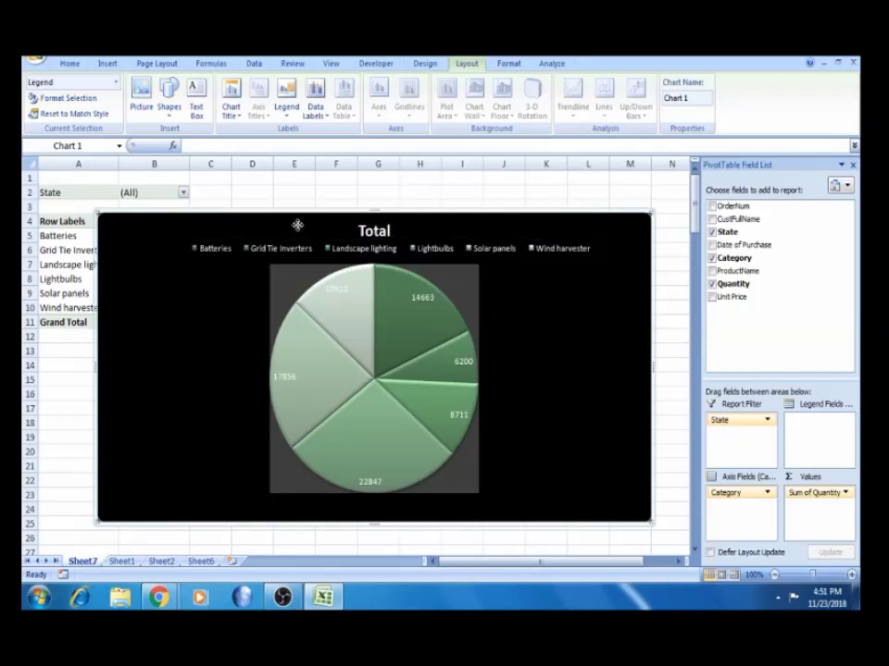
left_click(310, 251)
left_click(308, 250)
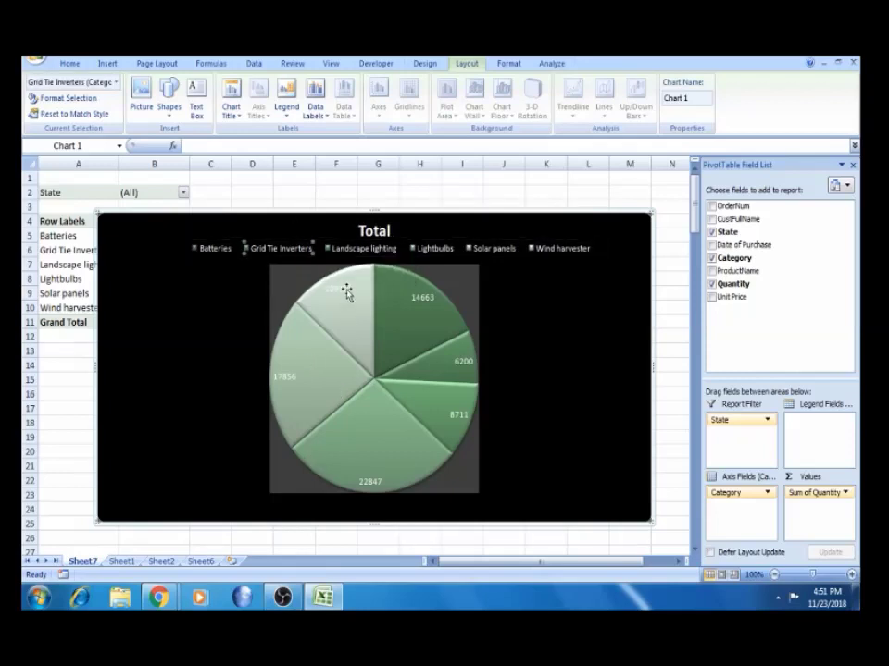
left_click(317, 233)
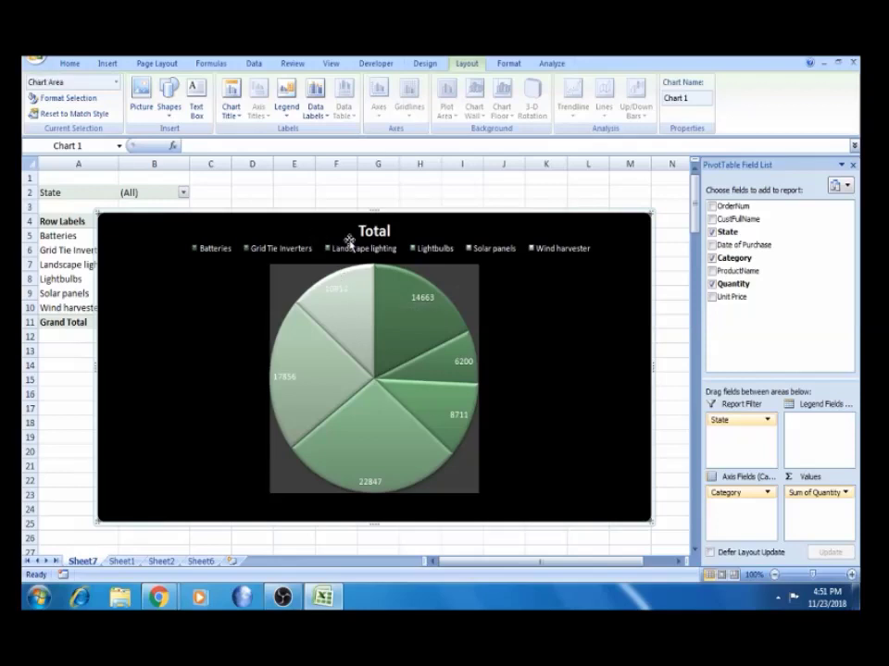
left_click(359, 252)
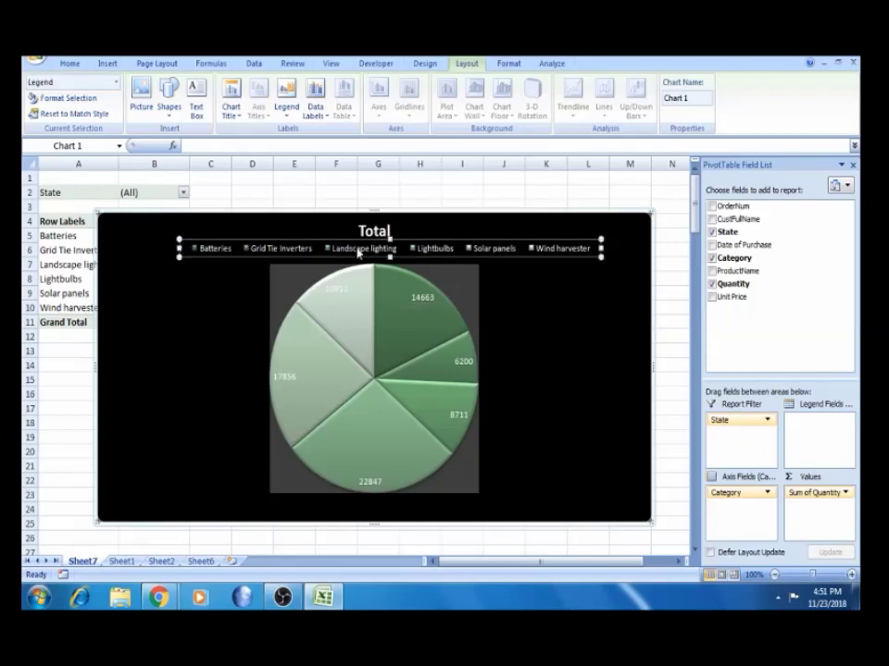
mouse_move(359, 328)
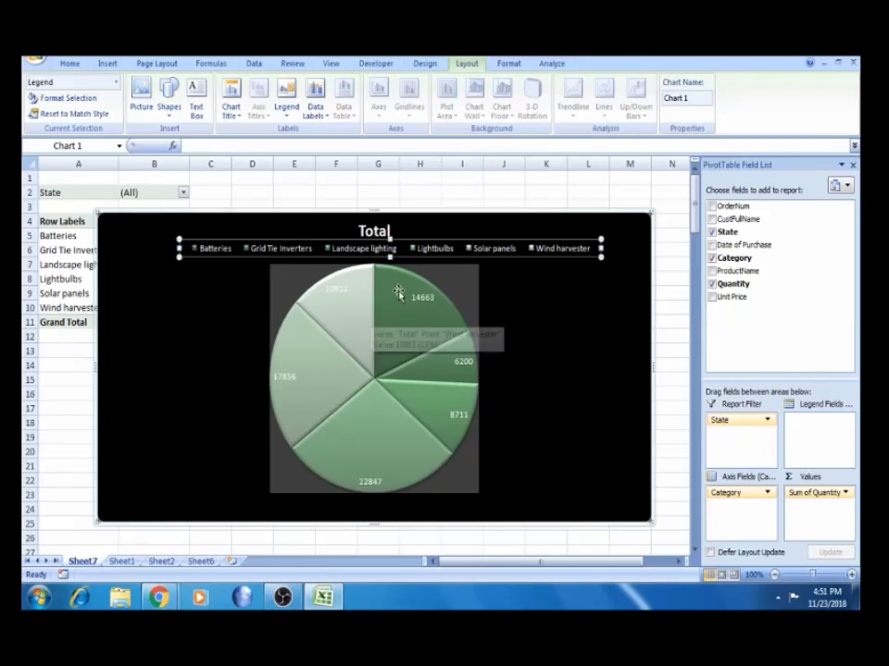
Try left and bottom legends, settle on right, and place the title above the chart.
left_click(287, 111)
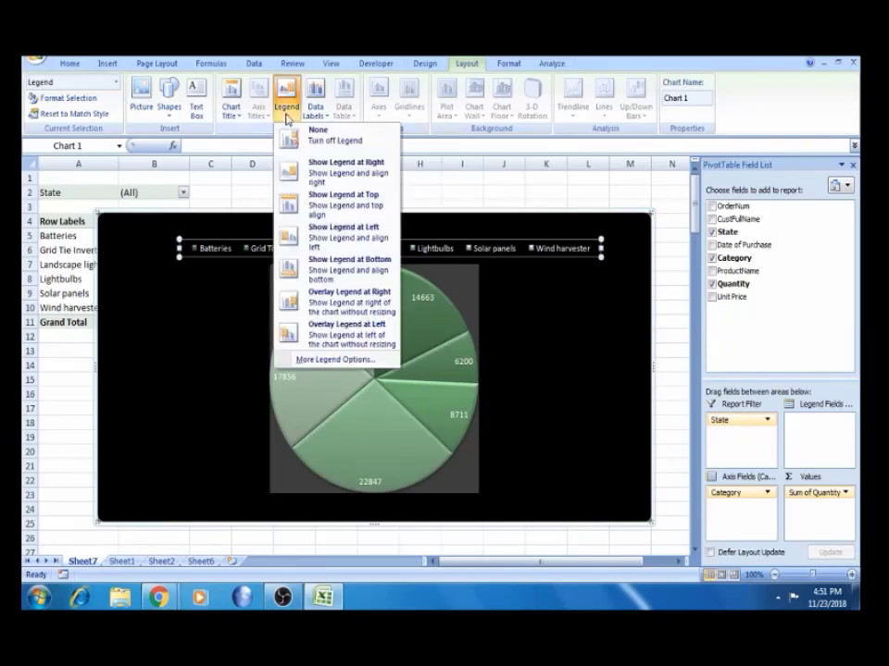
left_click(314, 236)
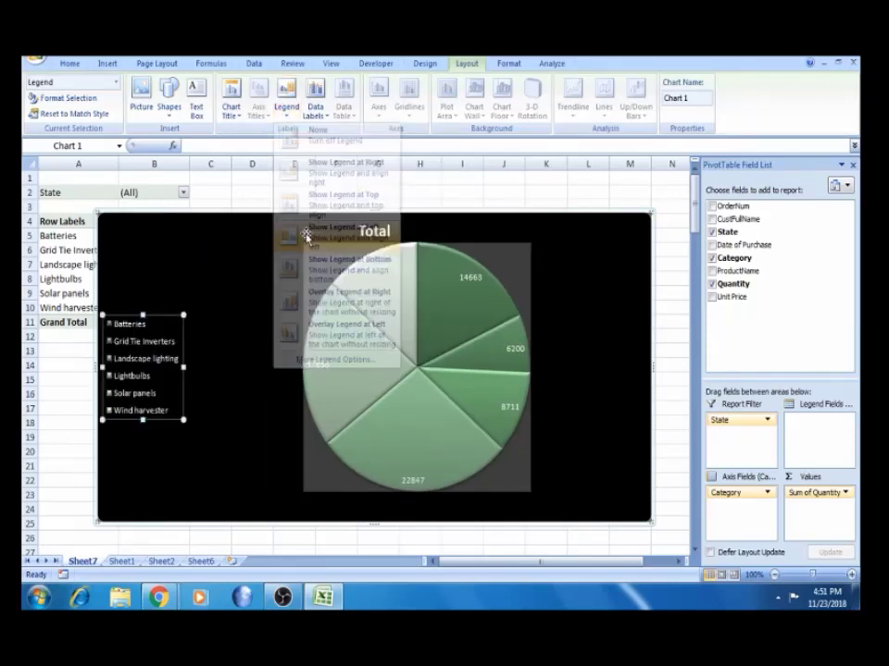
left_click(287, 113)
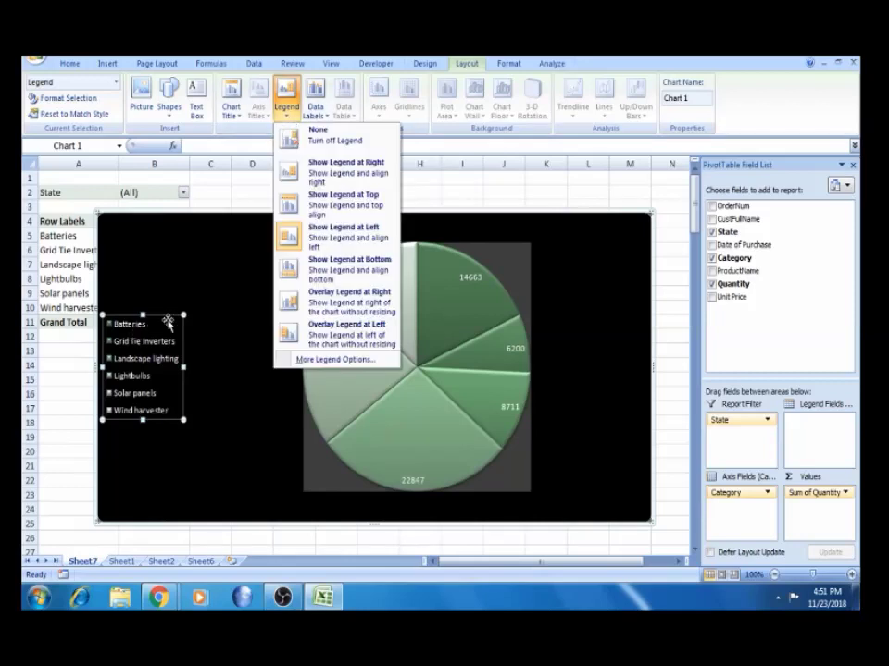
left_click(321, 276)
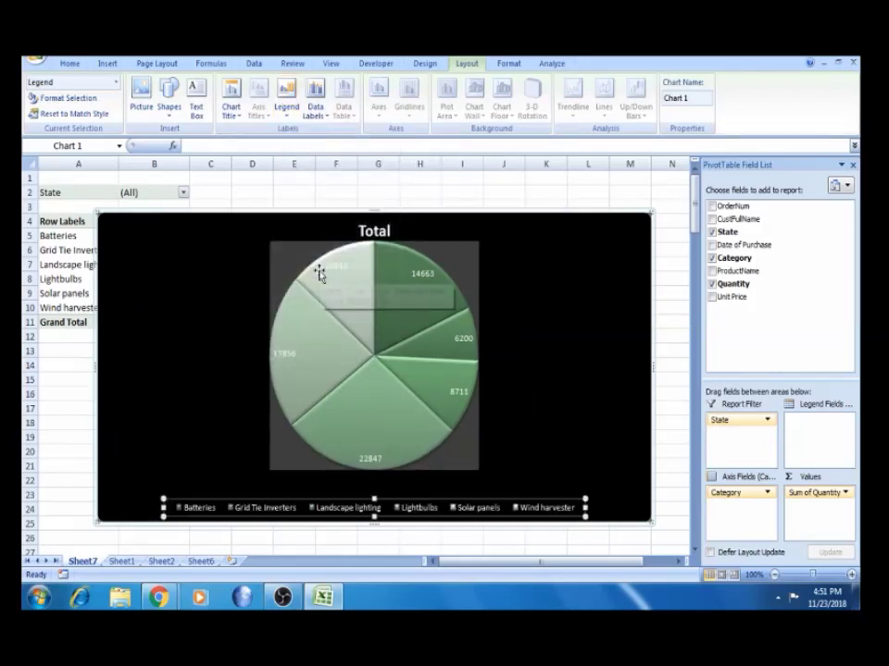
left_click(239, 117)
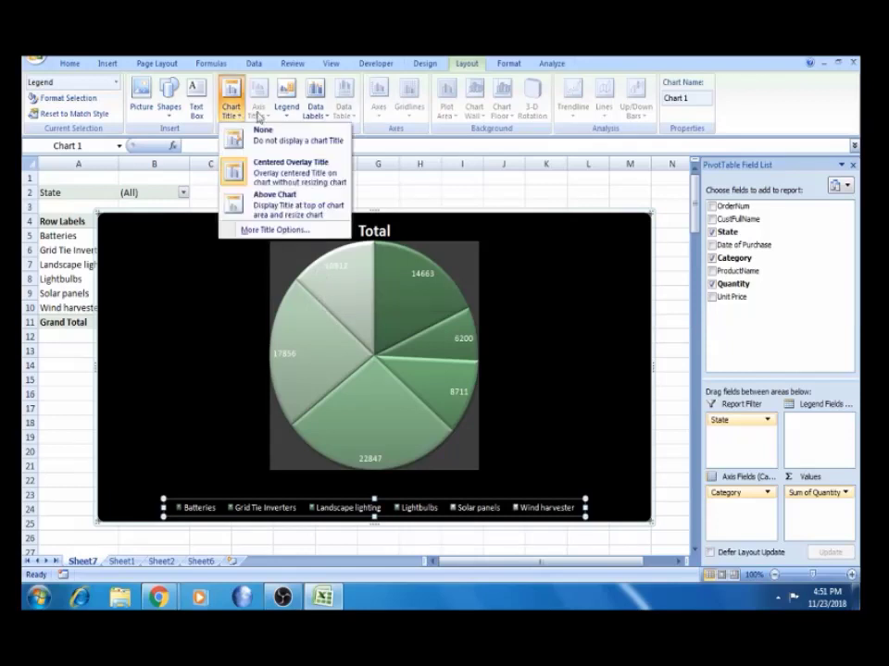
left_click(287, 104)
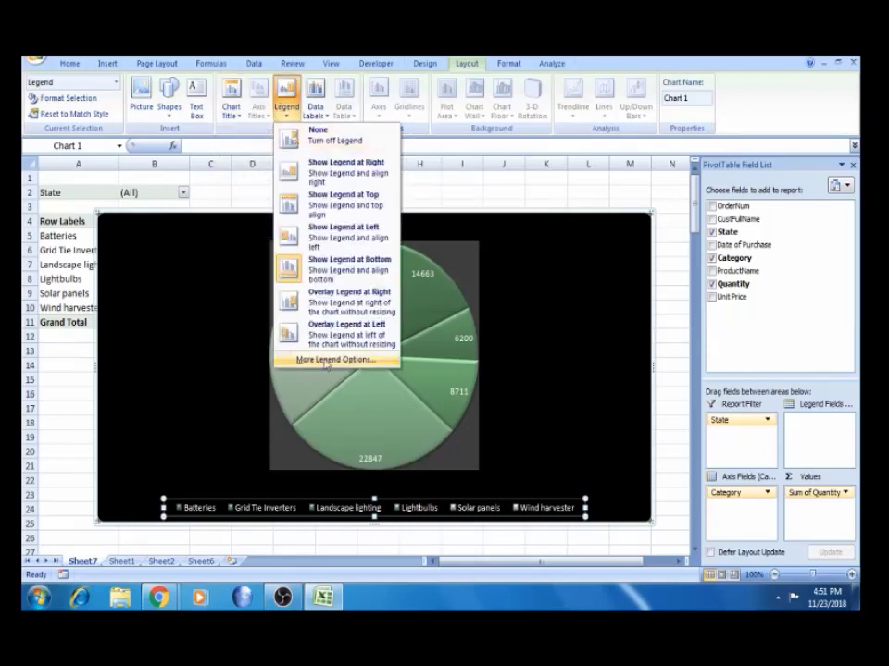
left_click(335, 514)
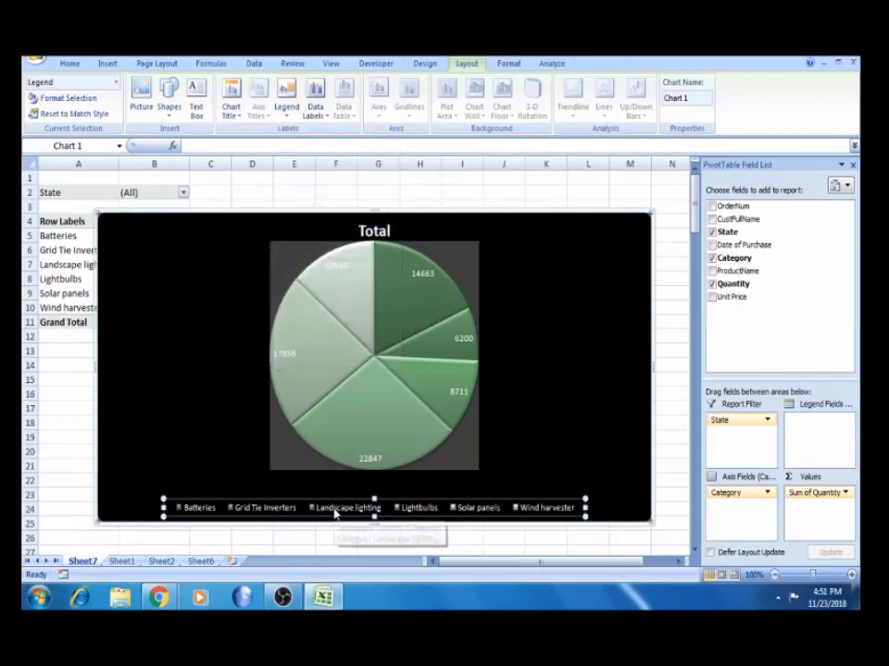
left_click(285, 119)
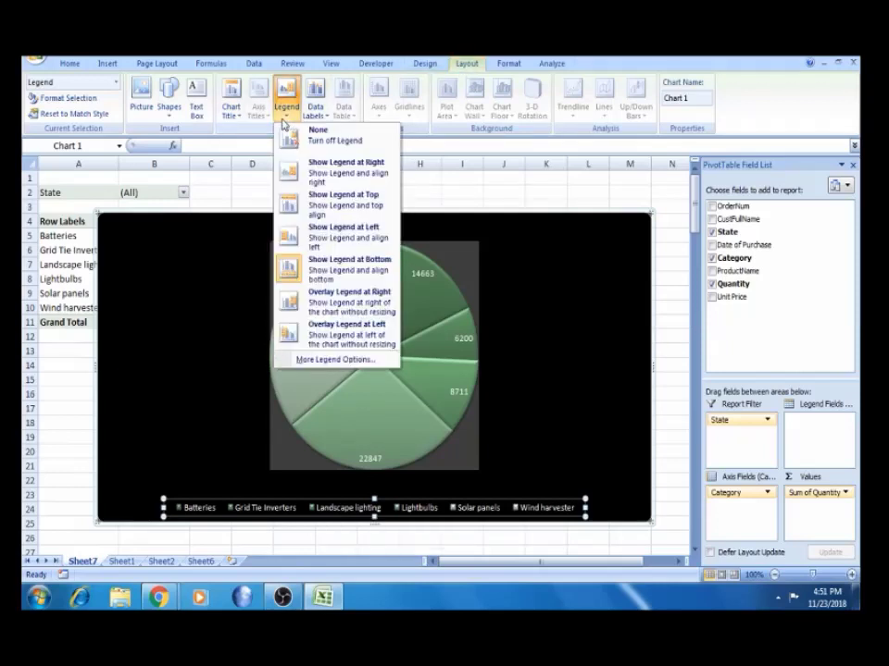
left_click(310, 303)
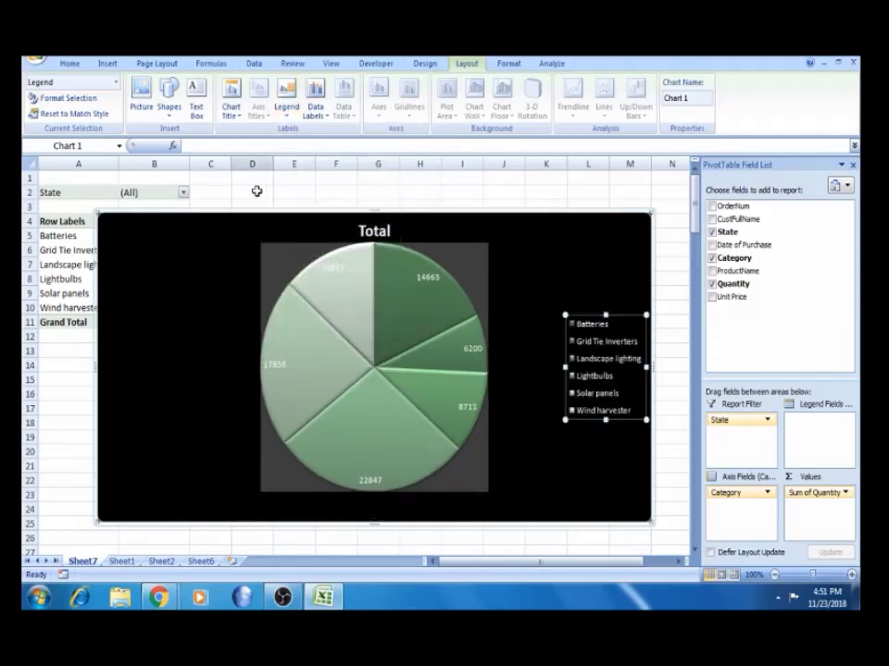
left_click(234, 113)
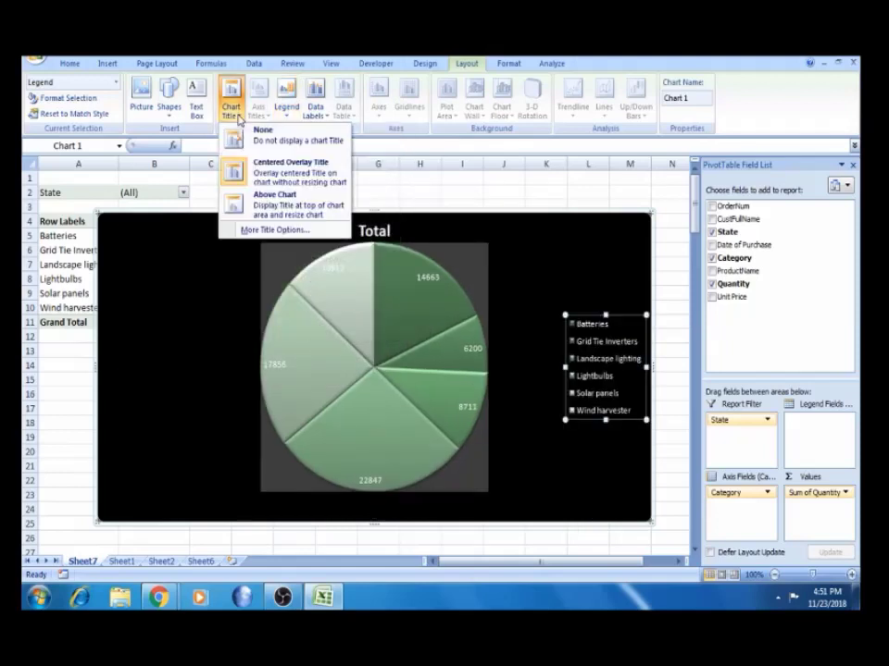
left_click(261, 209)
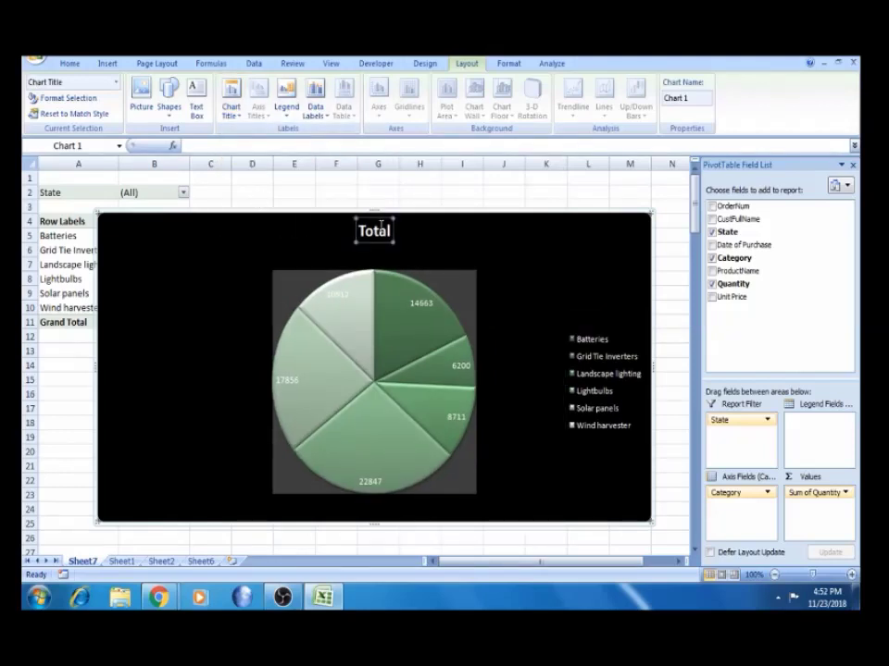
Try a Centered Overlay title, then return it to Above Chart.
left_click(231, 115)
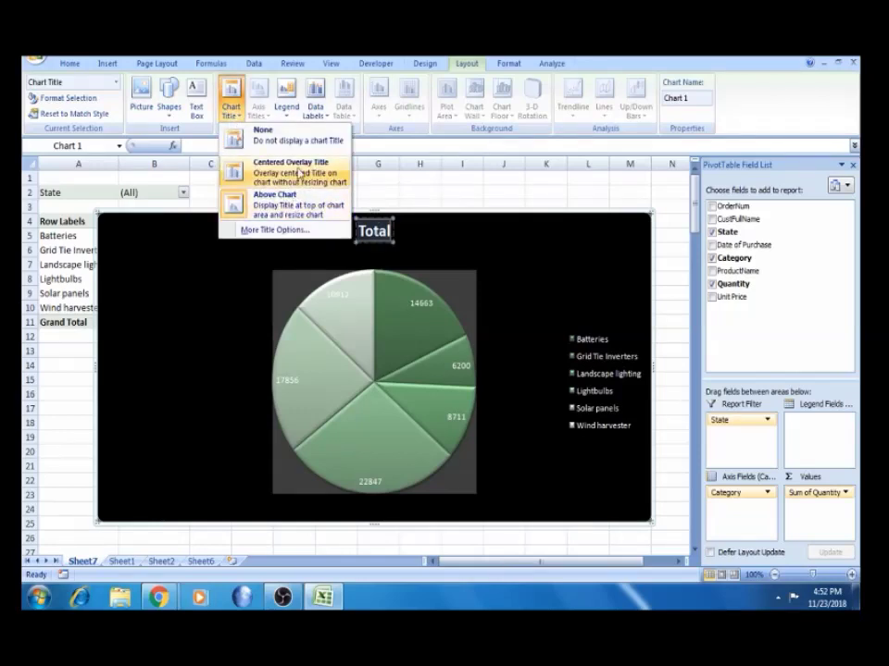
left_click(299, 172)
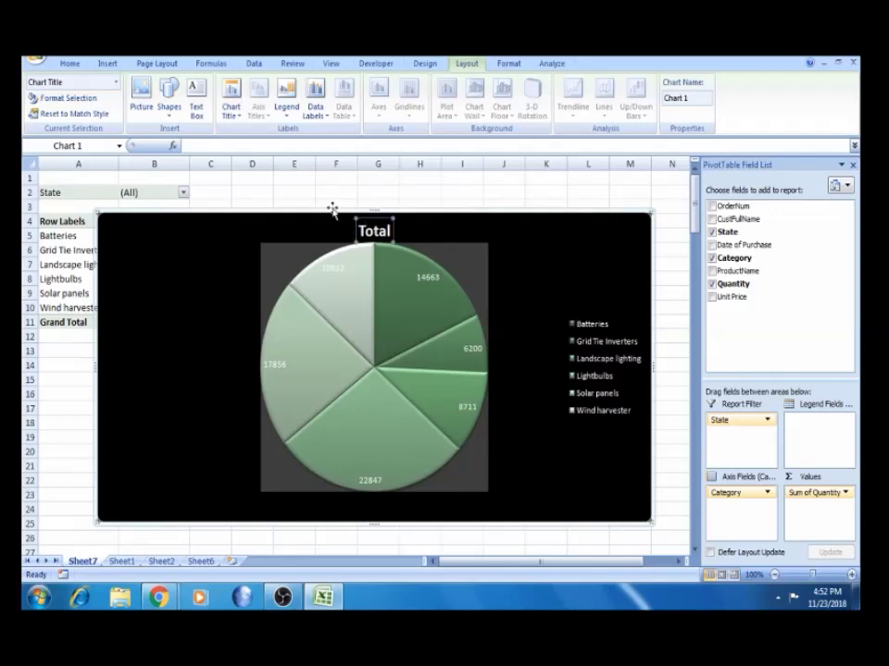
left_click(230, 102)
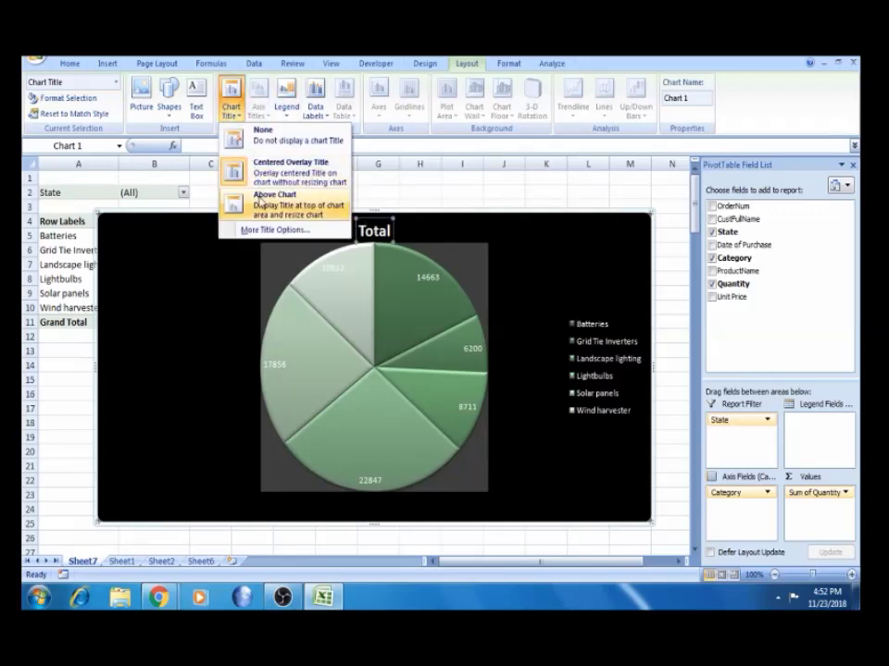
left_click(293, 202)
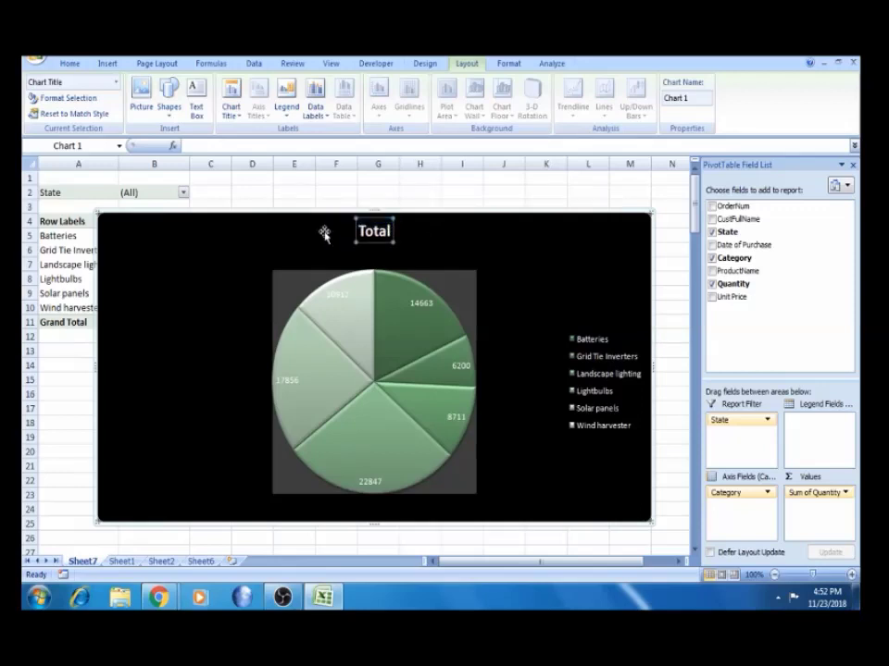
Drag the Total title to the left of the pie.
left_click_drag(393, 234, 486, 240)
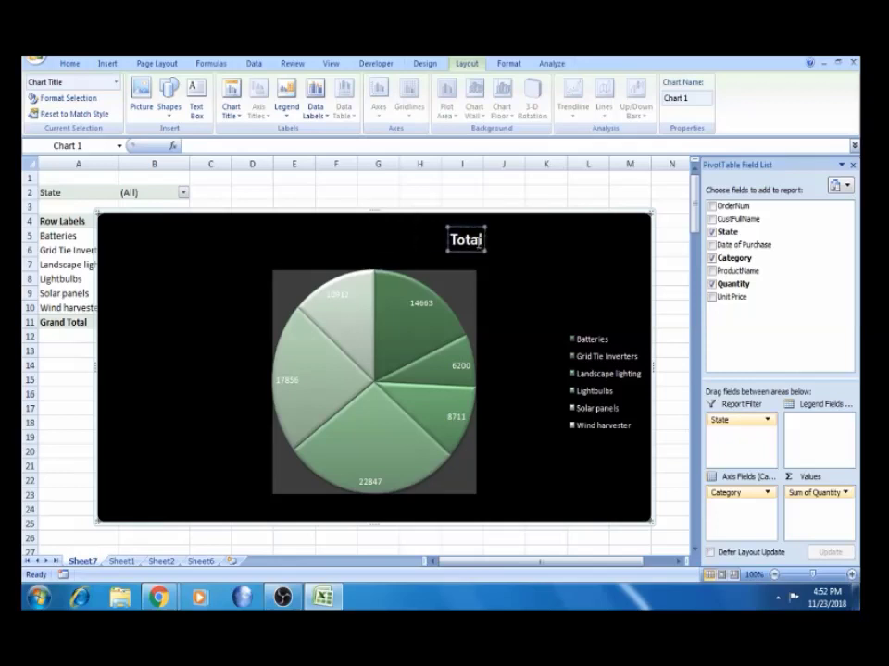
left_click_drag(448, 237, 172, 325)
left_click_drag(171, 325, 143, 348)
left_click(162, 354)
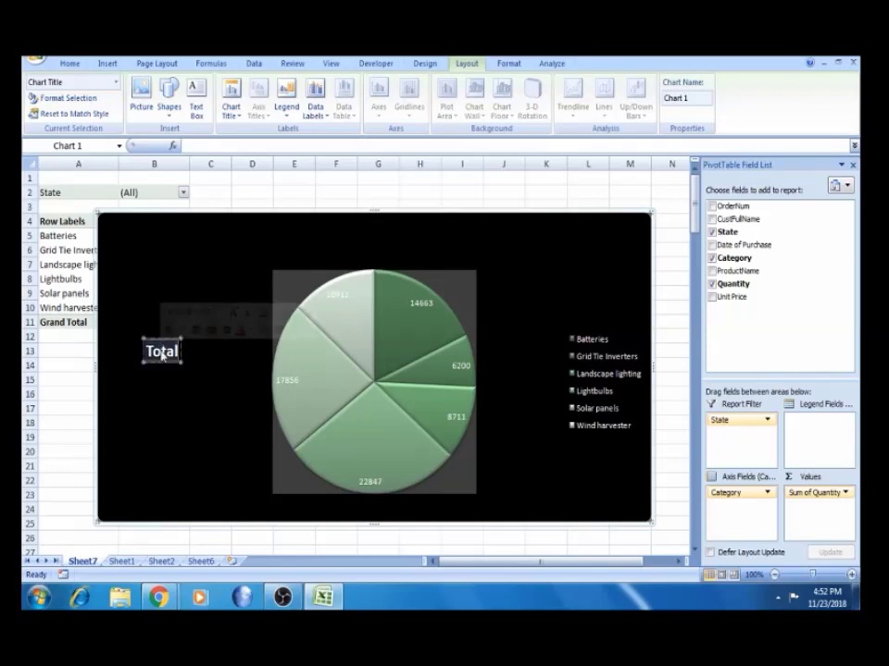
Replace the 'Total' title text with 'Total Sales'.
left_click(162, 354)
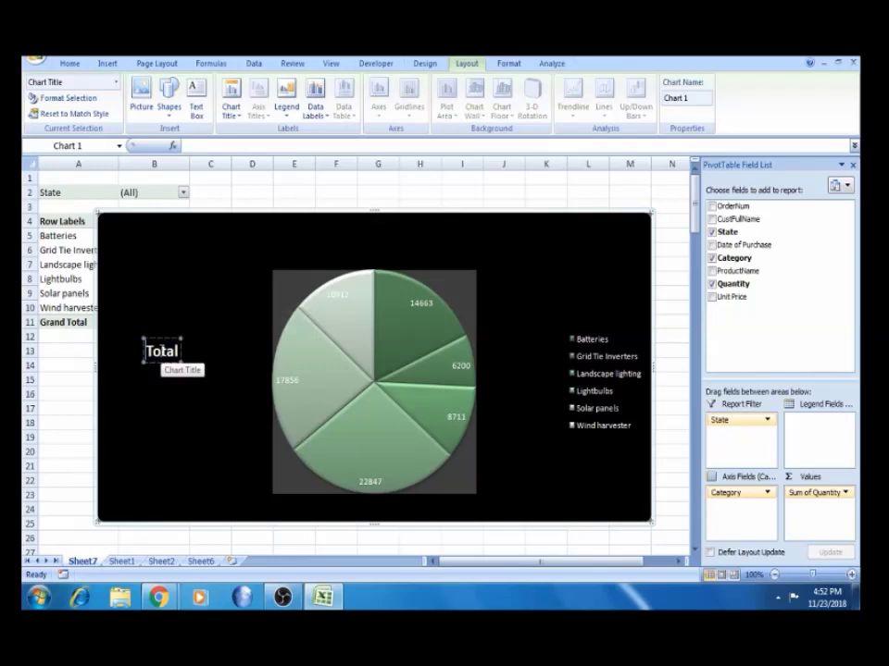
key("Delete")
key("Delete")
key("Delete")
key("Delete")
type("Total Sales")
left_click(209, 275)
left_click(198, 348)
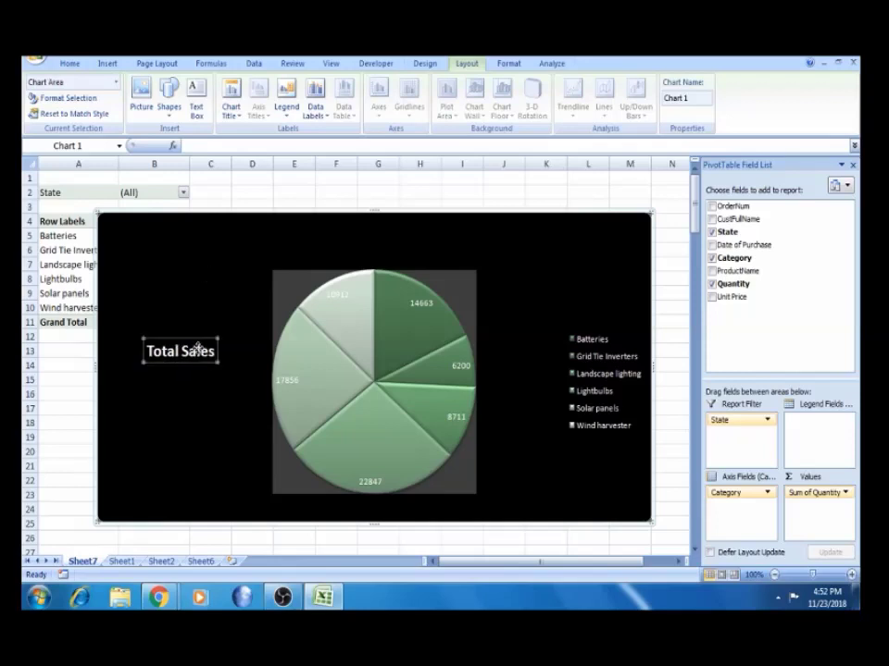
left_click(189, 348)
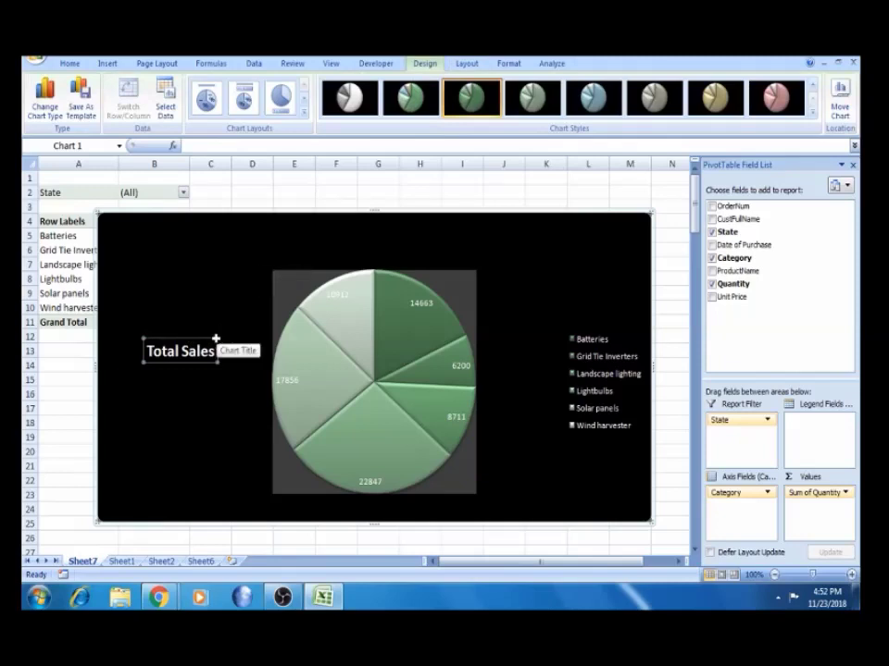
Nudge the chart up and left and drag the Total Sales title to the top centre.
left_click_drag(220, 339, 306, 269)
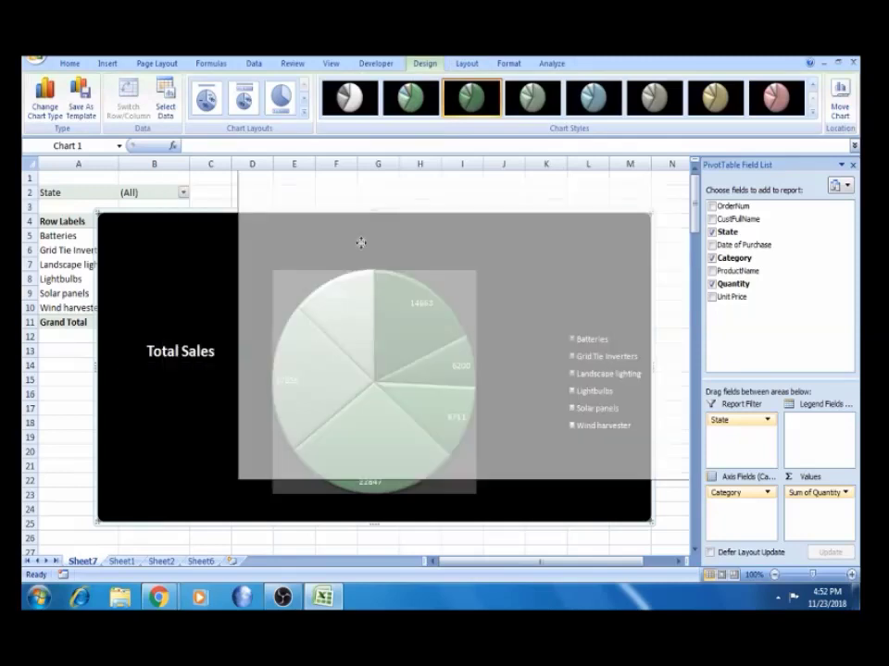
left_click_drag(306, 270, 202, 322)
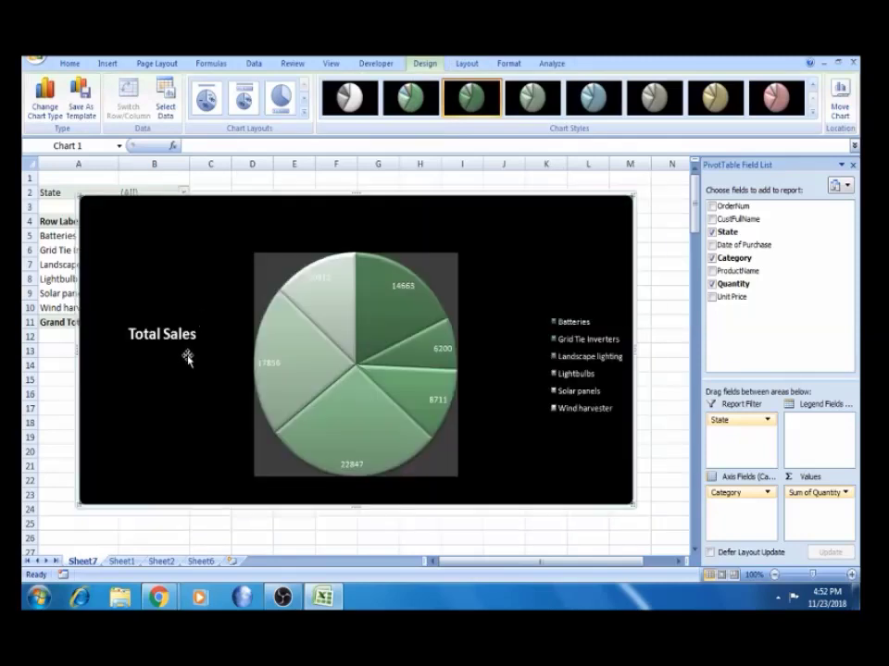
left_click(173, 332)
left_click_drag(173, 321, 380, 222)
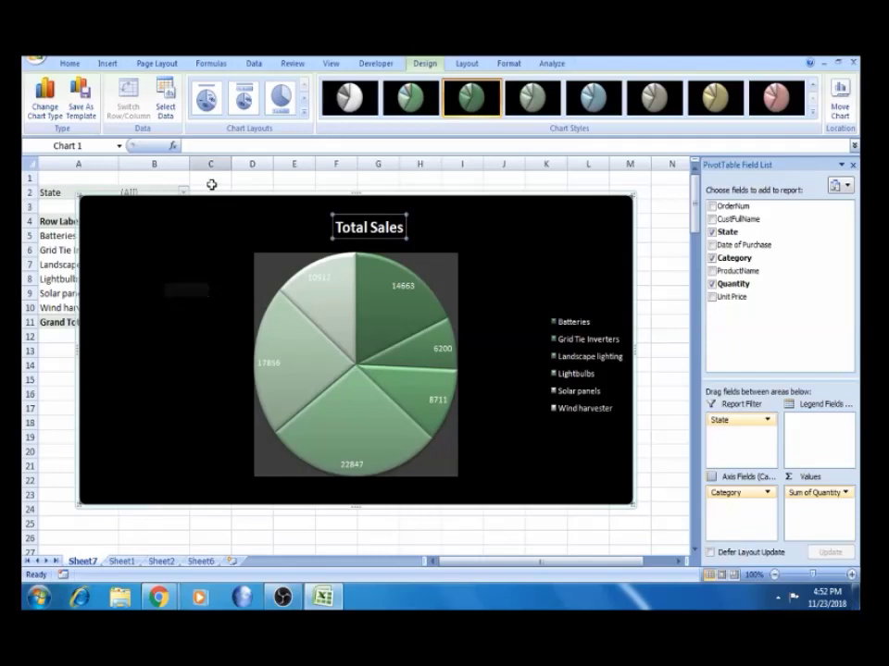
left_click(470, 64)
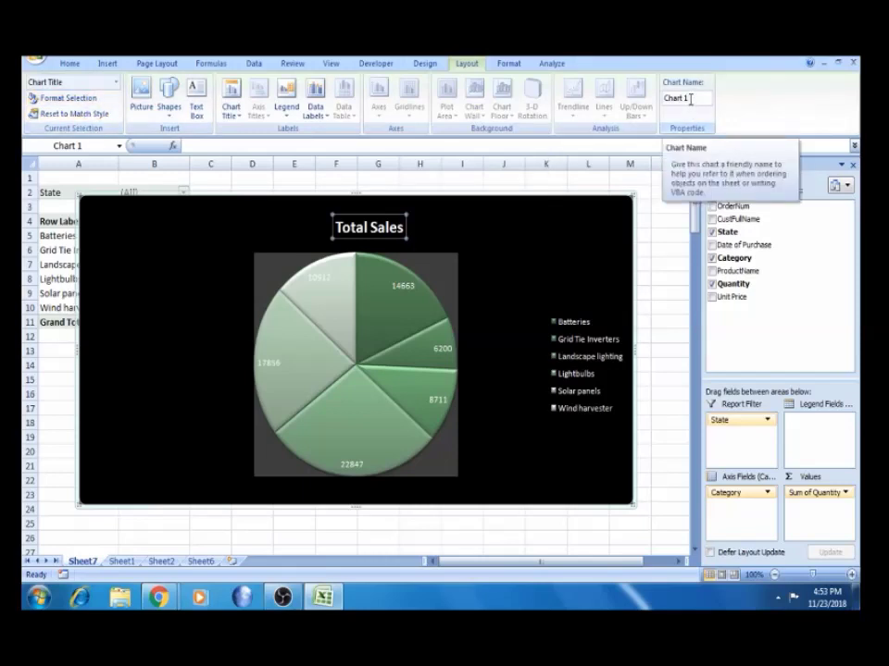
Clear 'Chart 1' from the Chart Name box so the chart can be renamed.
left_click(690, 99)
key("BackSpace")
type("Raj")
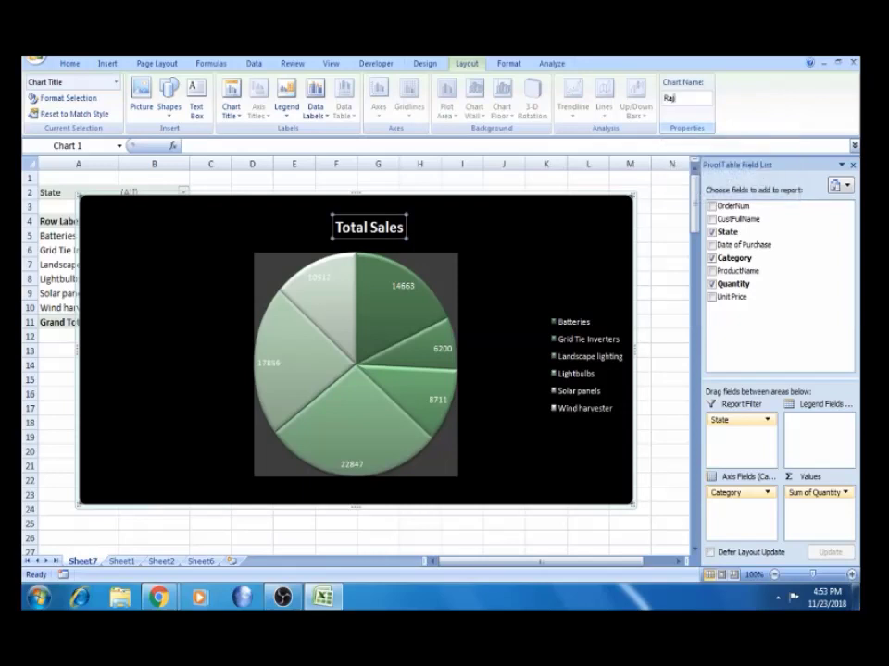
left_click(503, 66)
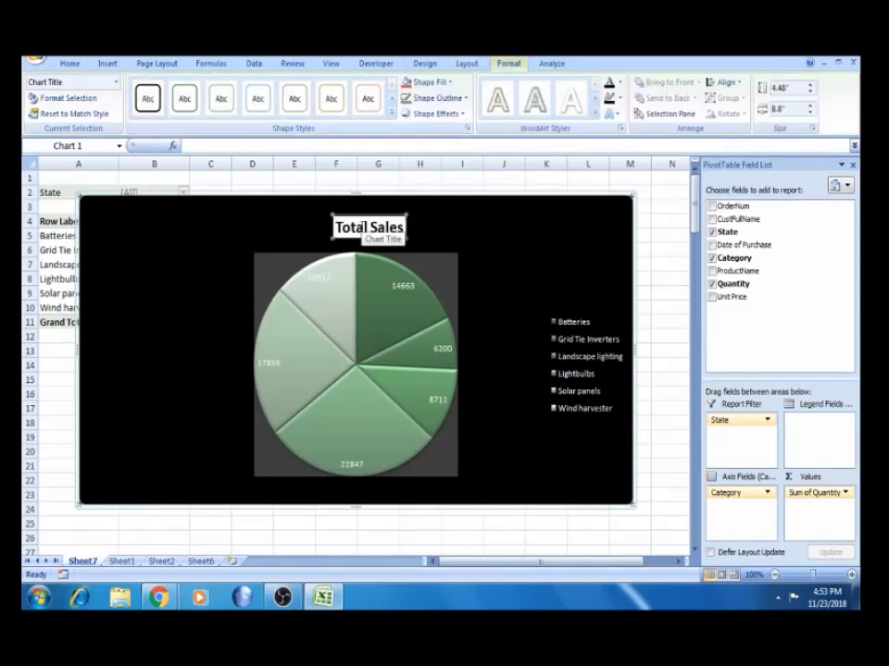
Apply the first plain Shape Style to the pie slices series, giving darker slice outlines.
left_click(351, 309)
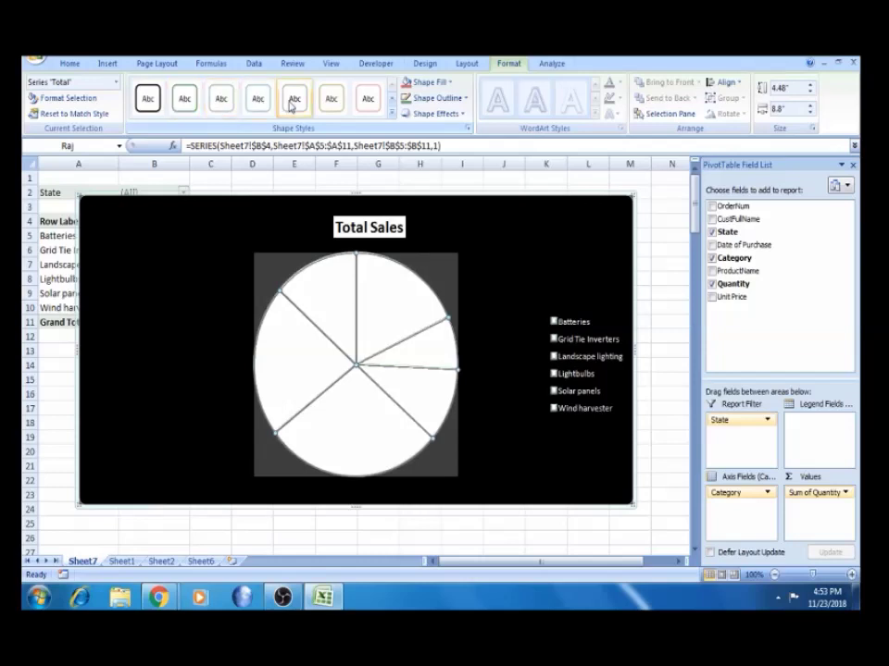
left_click(151, 107)
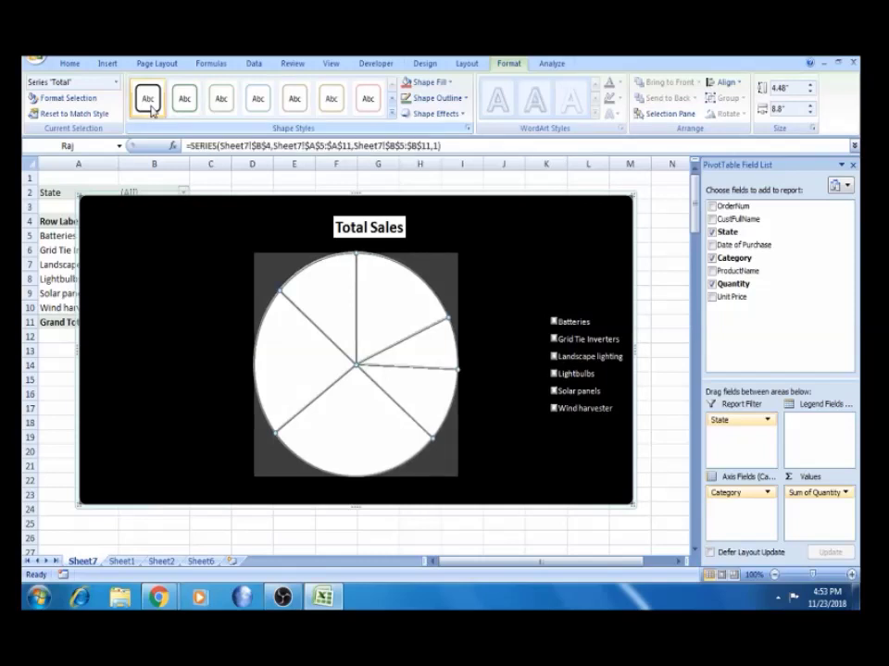
left_click(151, 283)
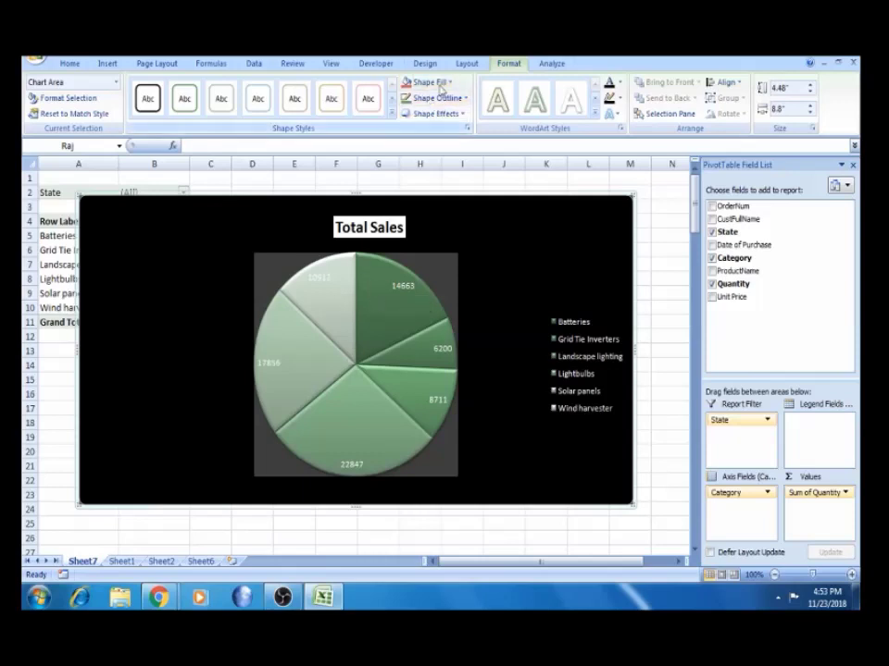
left_click(359, 294)
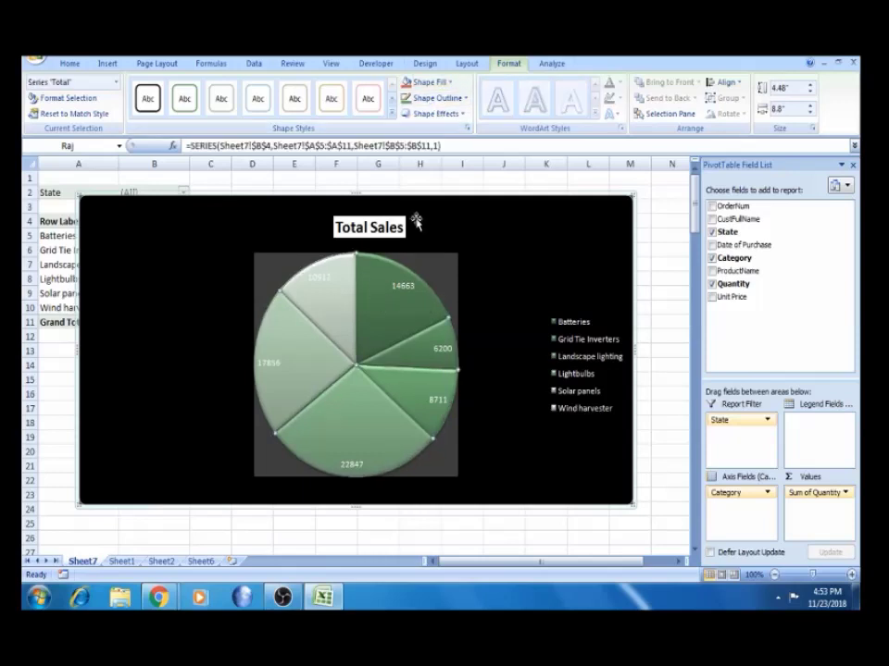
left_click(452, 85)
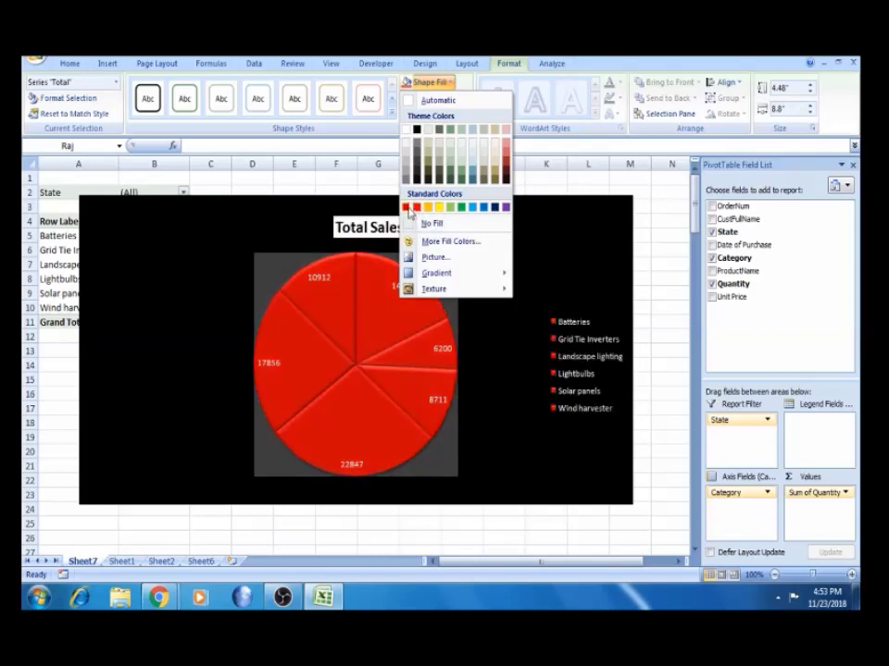
Fill the 14663 Batteries slice yellow and change its outline colour.
left_click(381, 276)
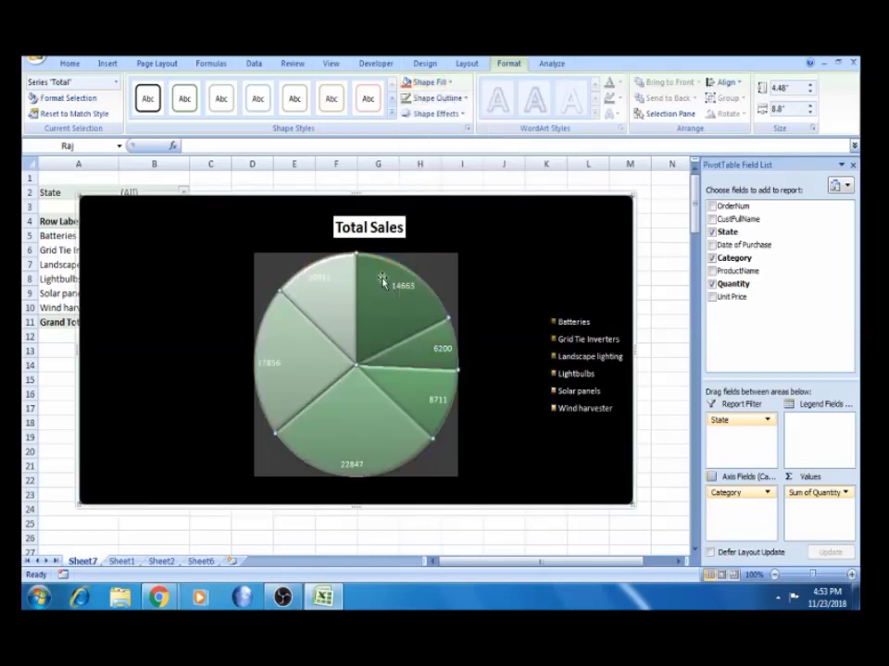
left_click(380, 294)
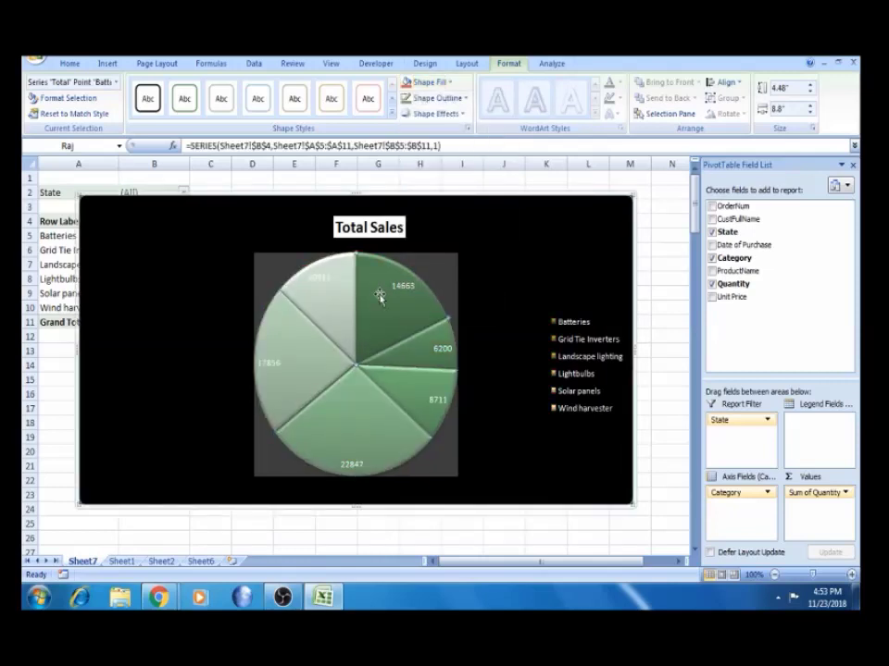
left_click(450, 84)
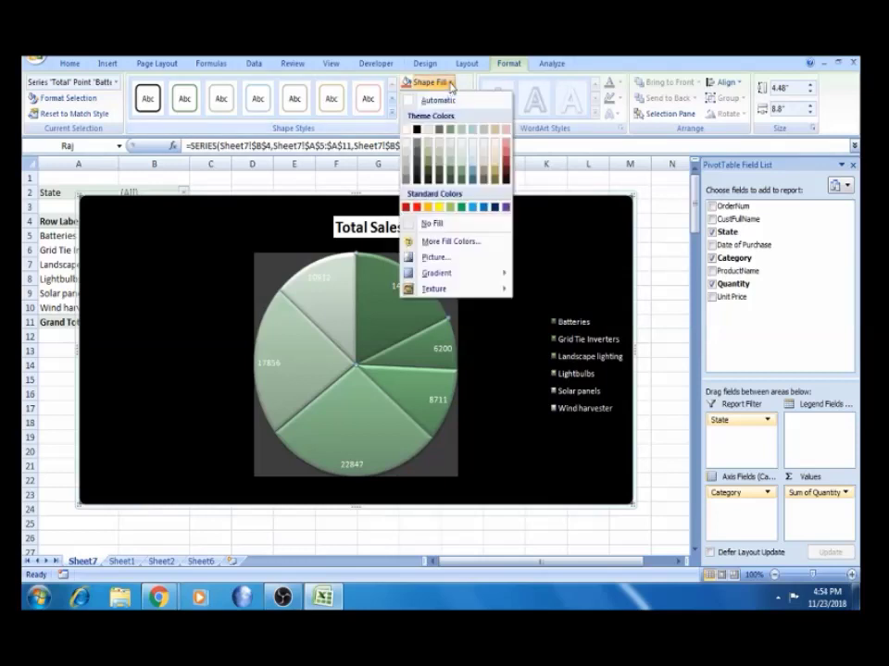
left_click(437, 207)
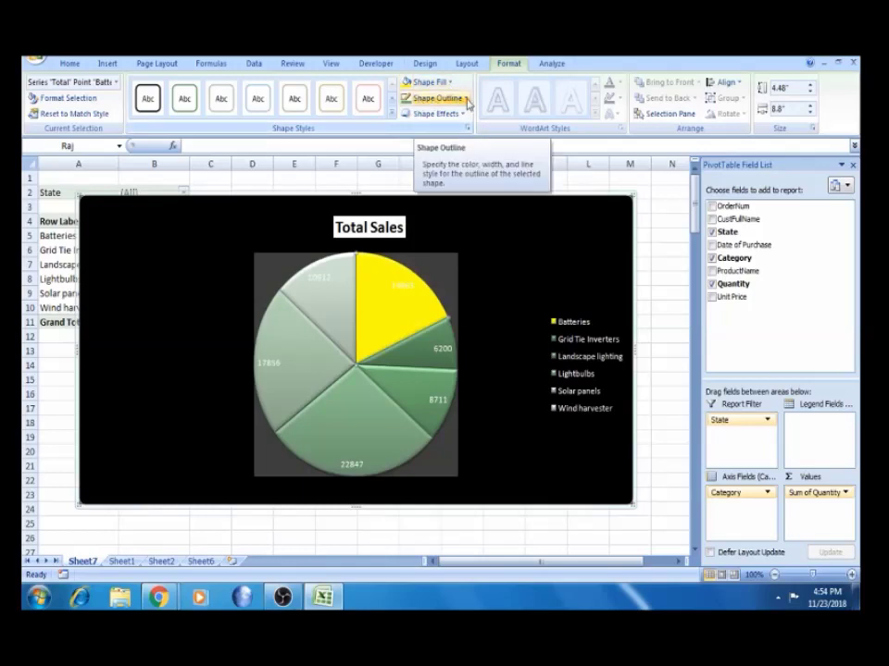
left_click(466, 100)
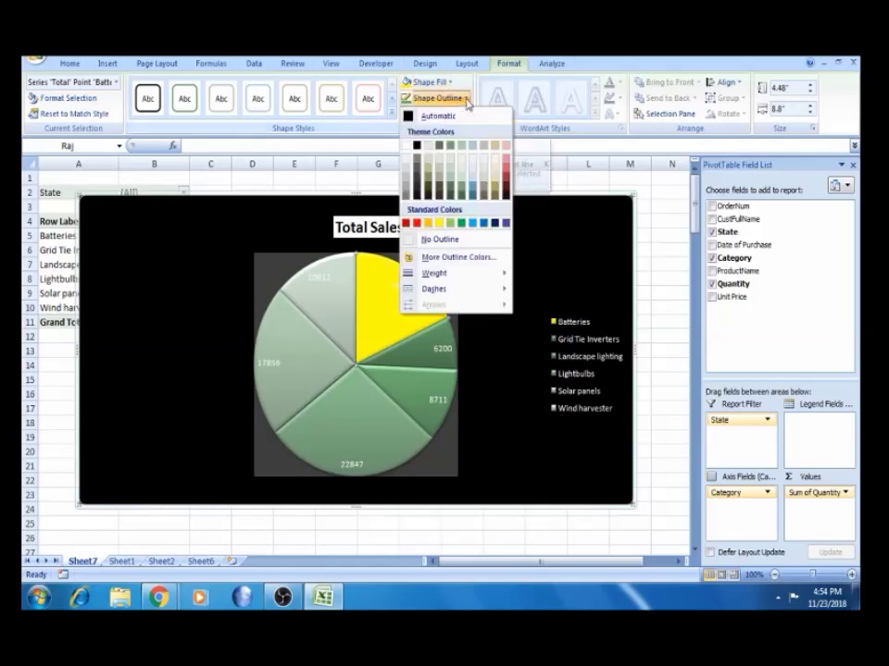
left_click(416, 145)
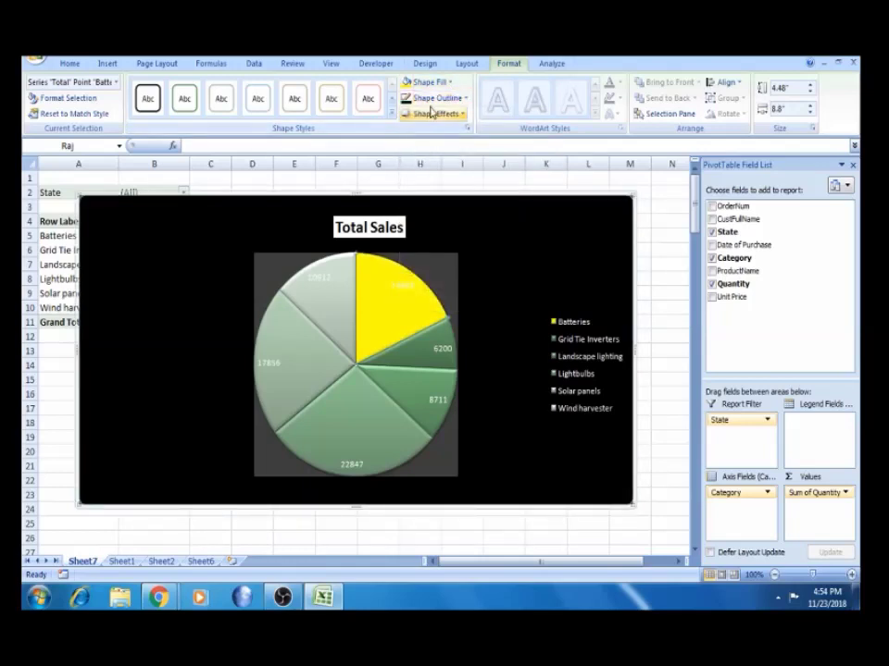
left_click(465, 99)
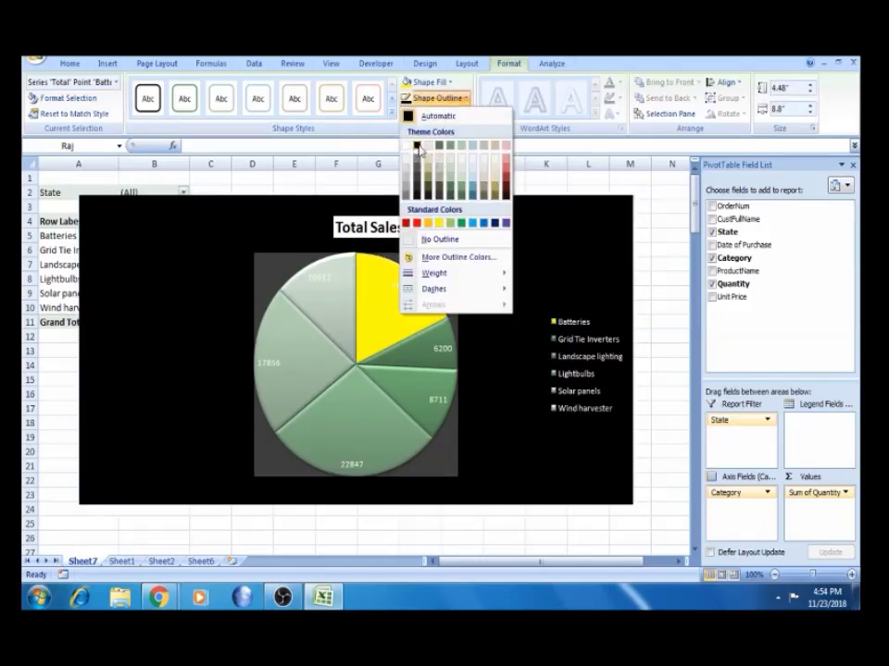
left_click(425, 238)
Enlarge the pie's plot area slightly by dragging its top-right handle.
left_click(269, 445)
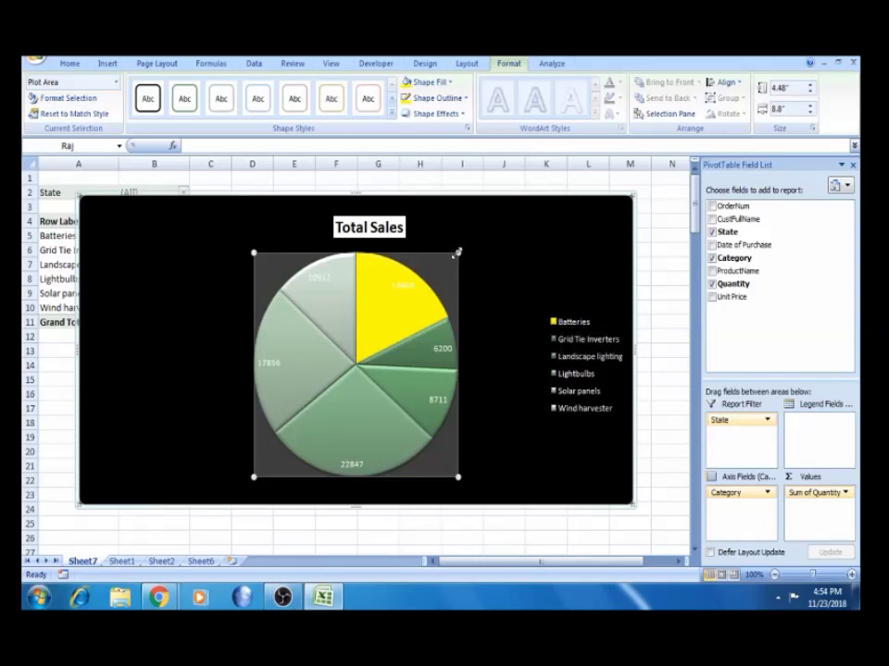
left_click_drag(457, 251, 484, 247)
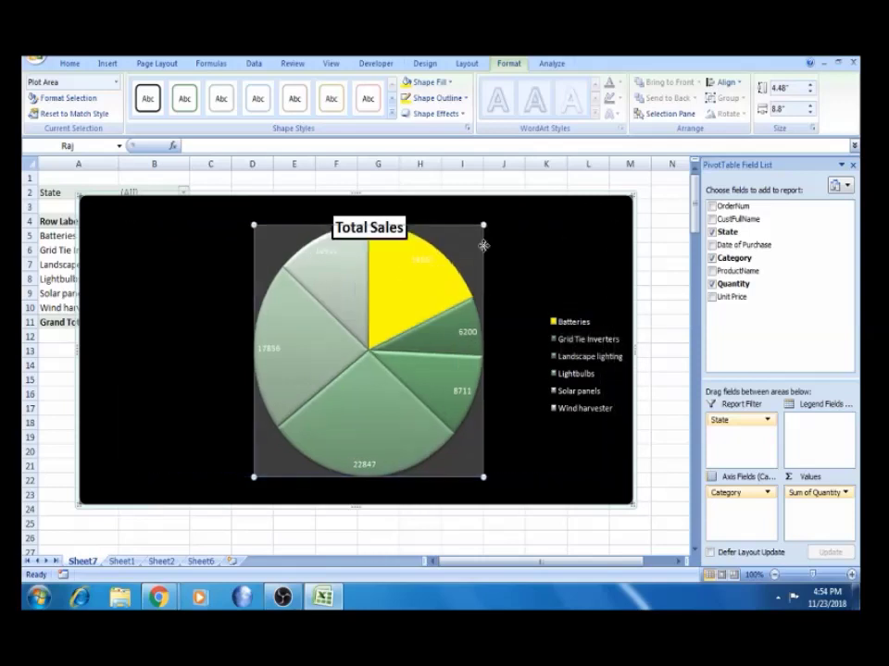
left_click_drag(484, 224, 463, 250)
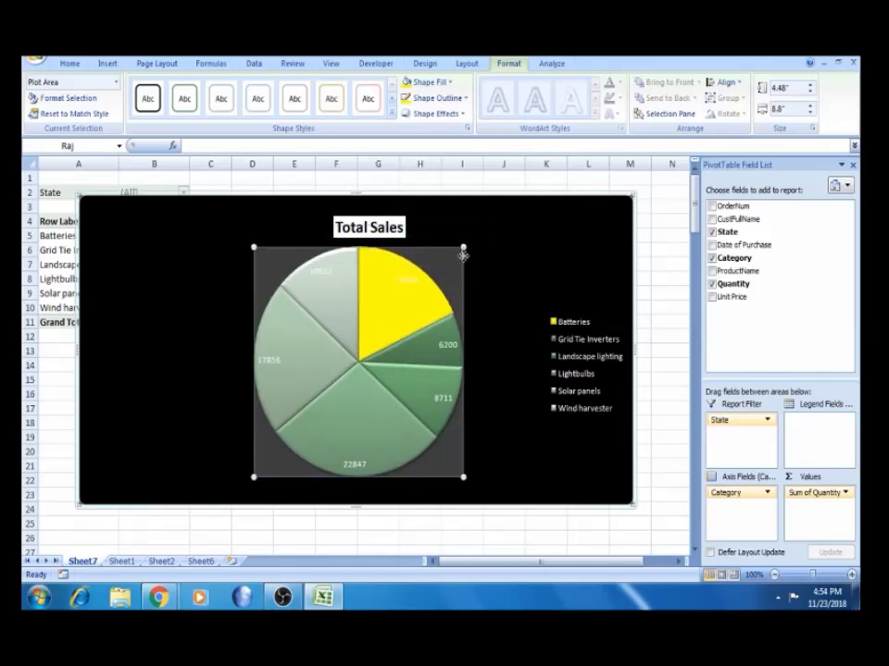
left_click(375, 226)
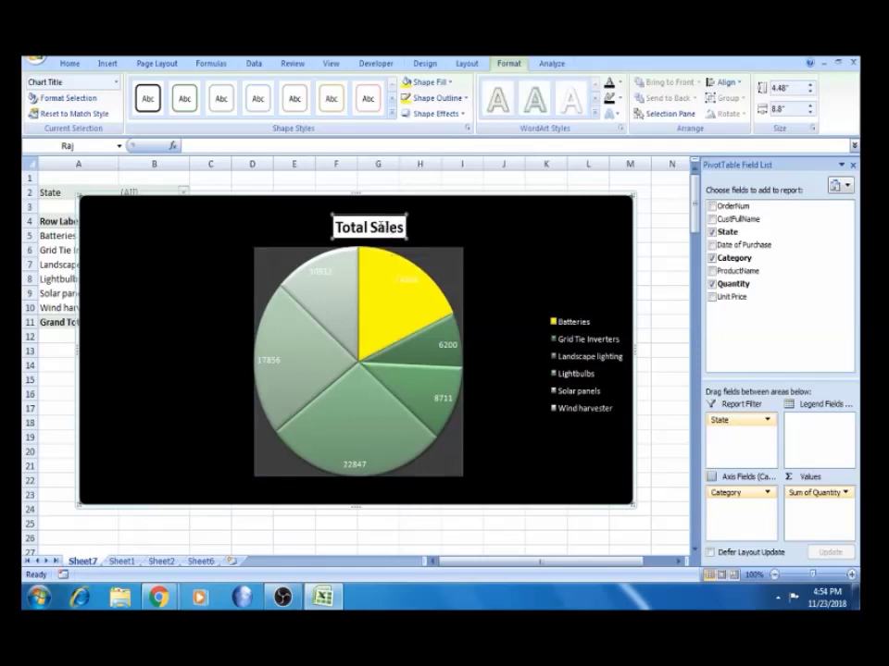
Give the Total Sales title a WordArt style with solid-filled letters.
left_click(500, 104)
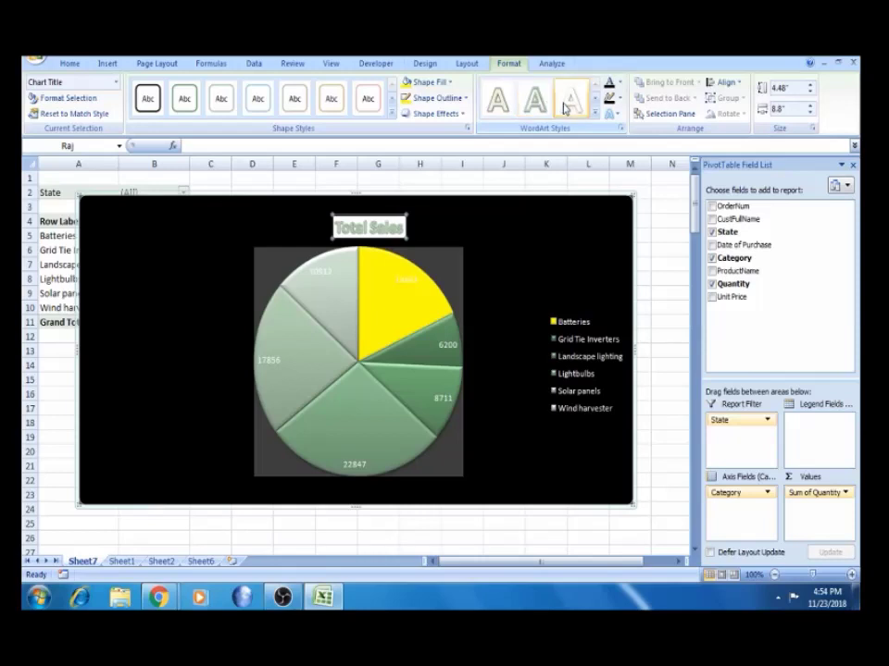
left_click(539, 108)
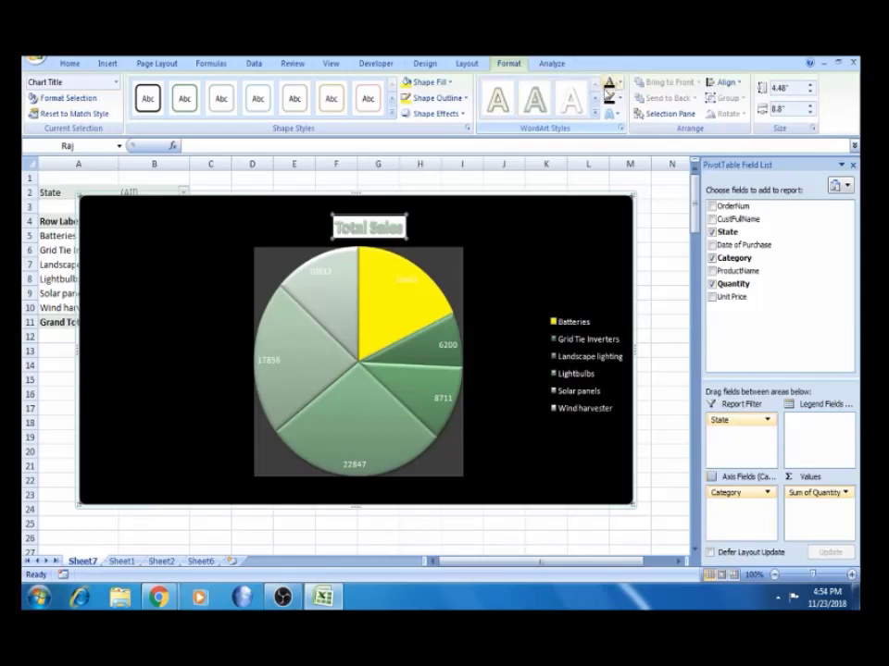
left_click(608, 82)
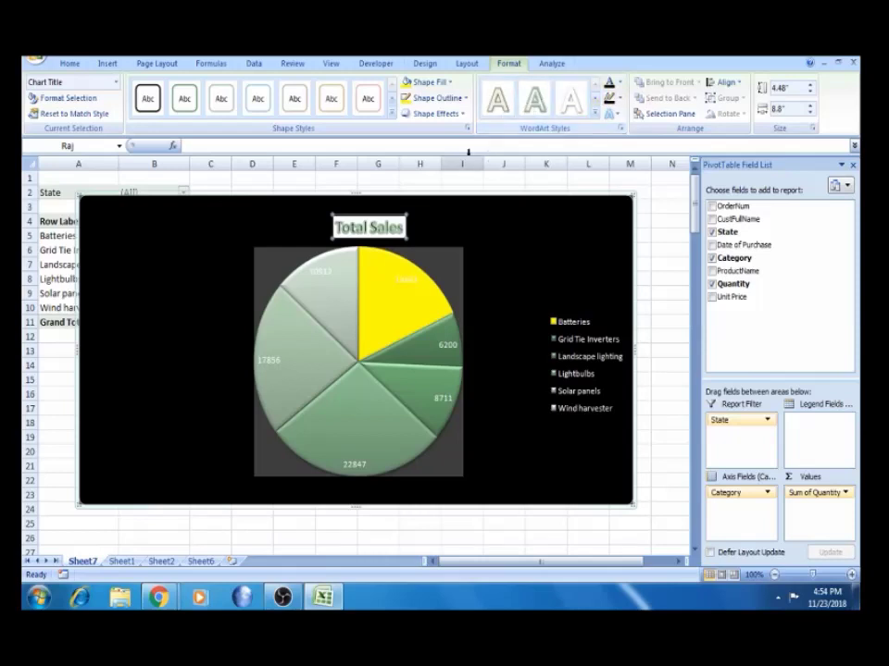
left_click(135, 275)
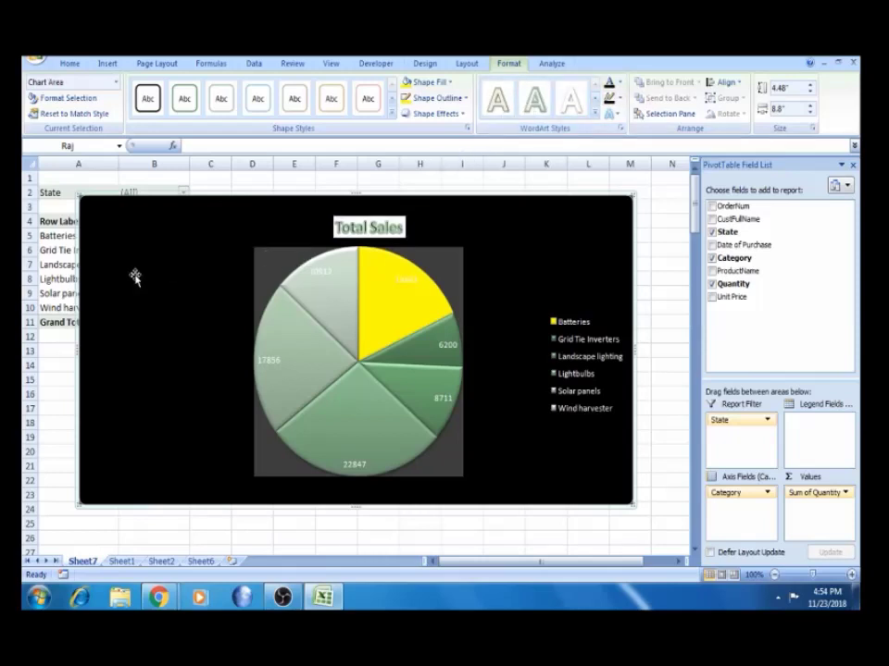
left_click(558, 65)
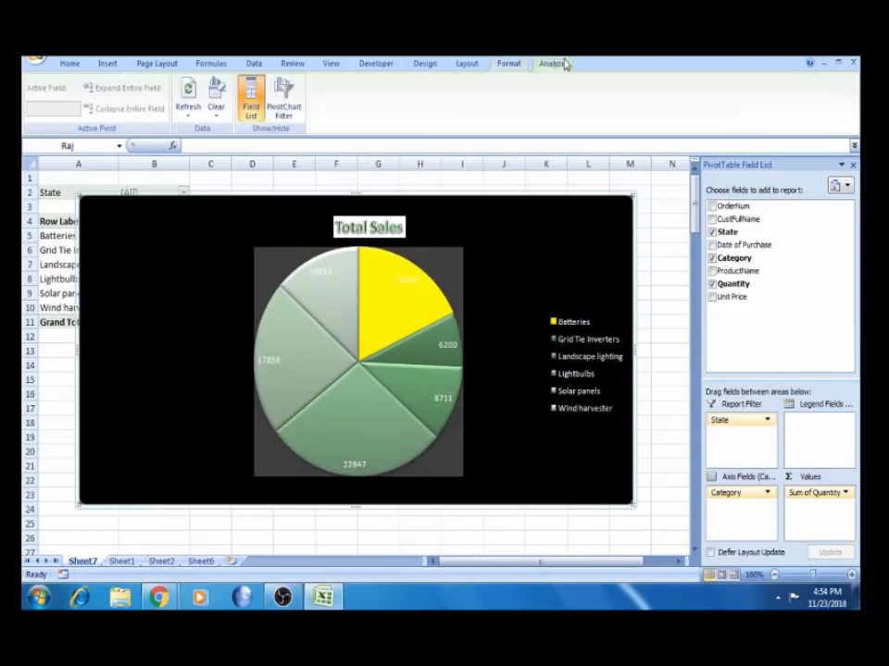
Check the Refresh options, then select Batteries cell A5 and browse the PivotTable tabs.
left_click(188, 115)
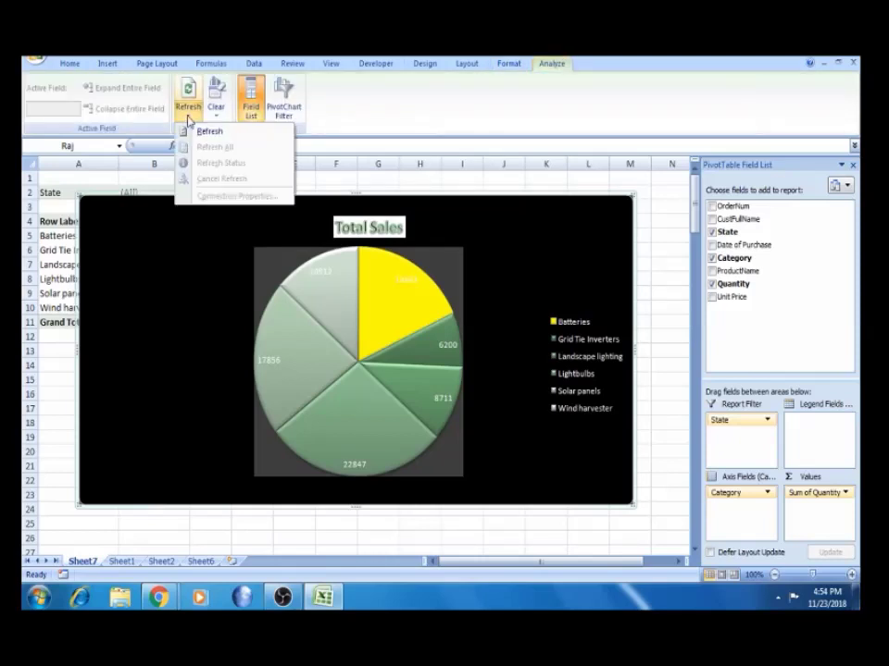
left_click(55, 235)
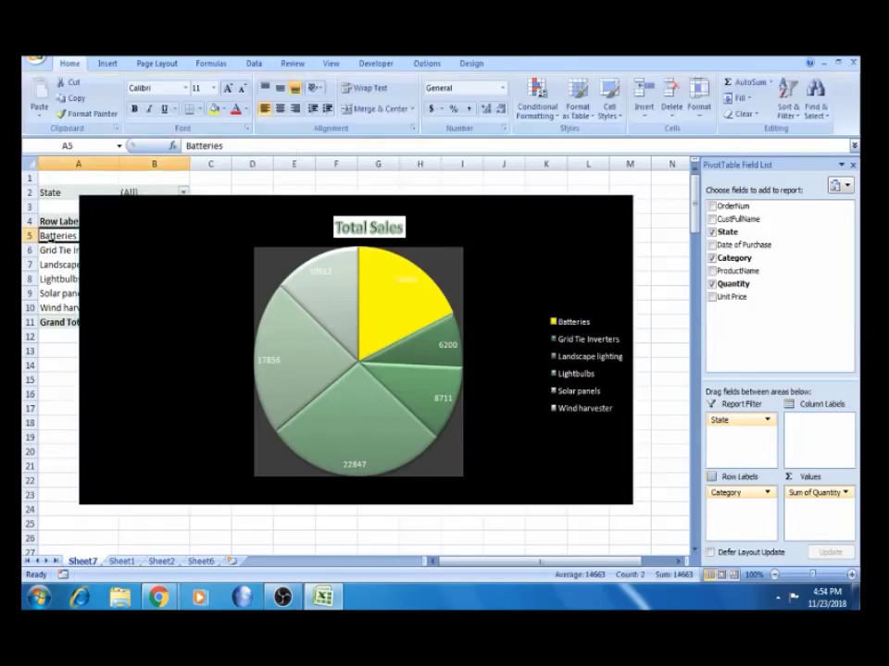
left_click(471, 65)
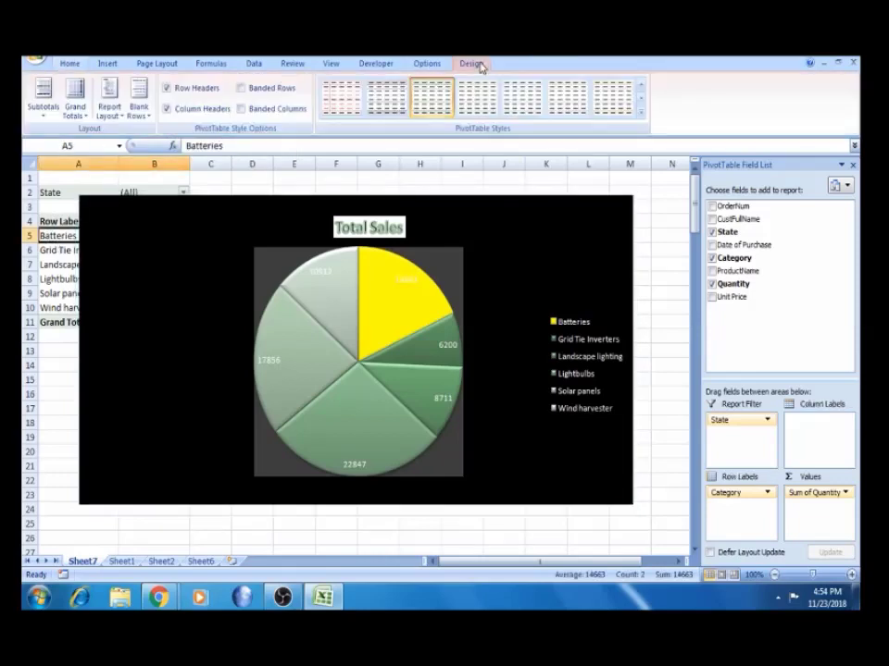
left_click(439, 68)
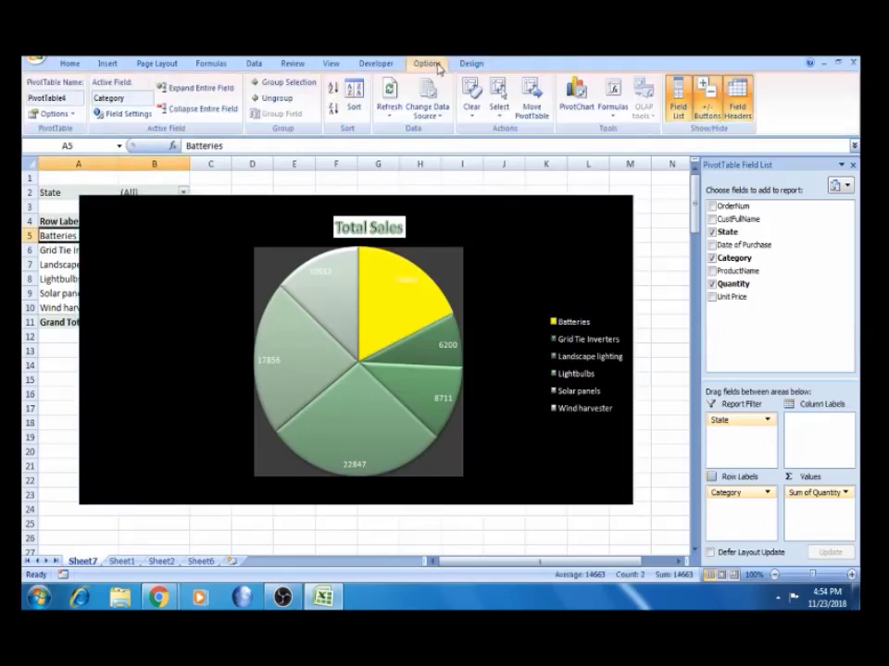
Select the Total Sales PivotChart, review its Refresh choices, and show the PivotChart Filter Pane.
left_click(209, 277)
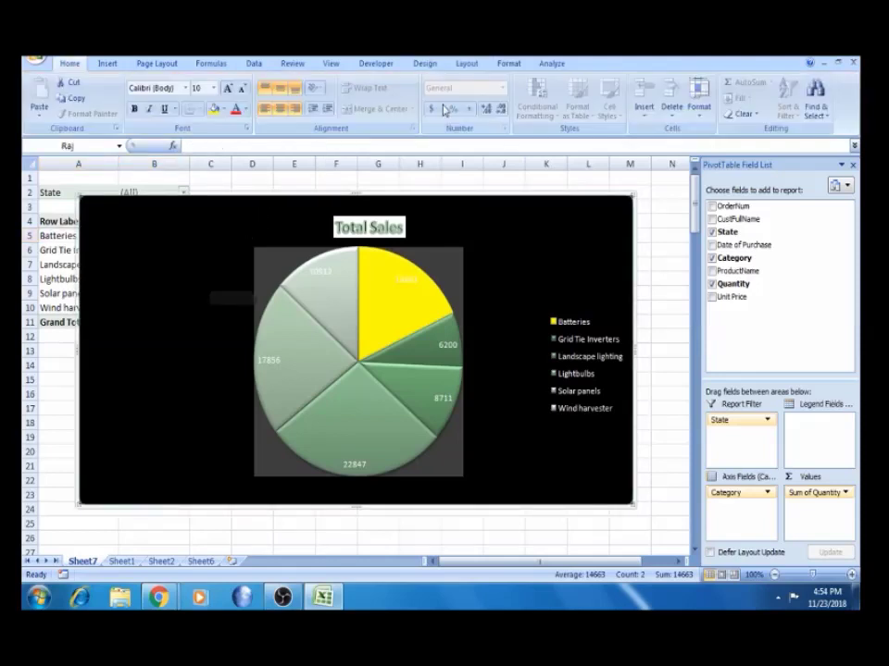
left_click(554, 64)
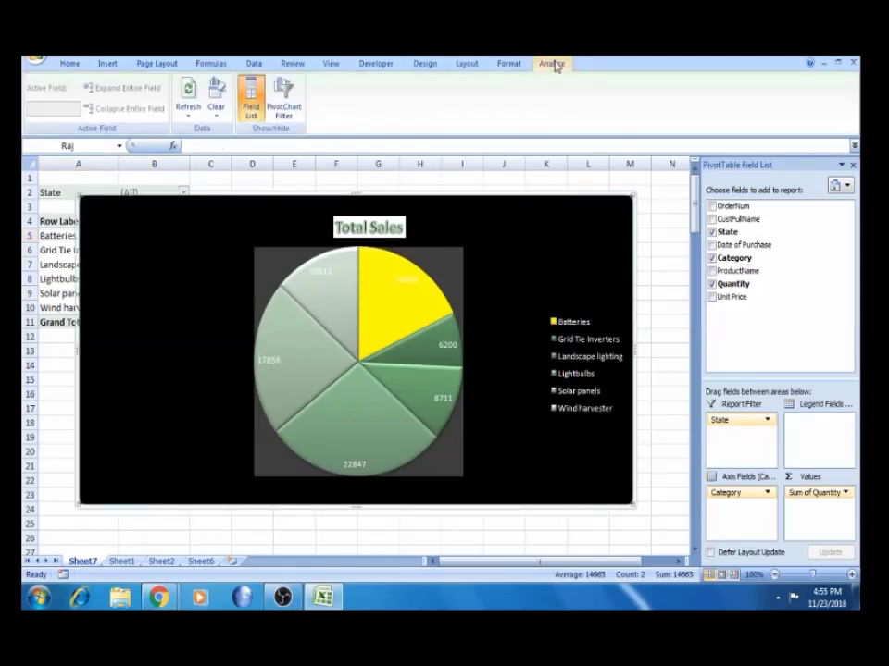
left_click(186, 112)
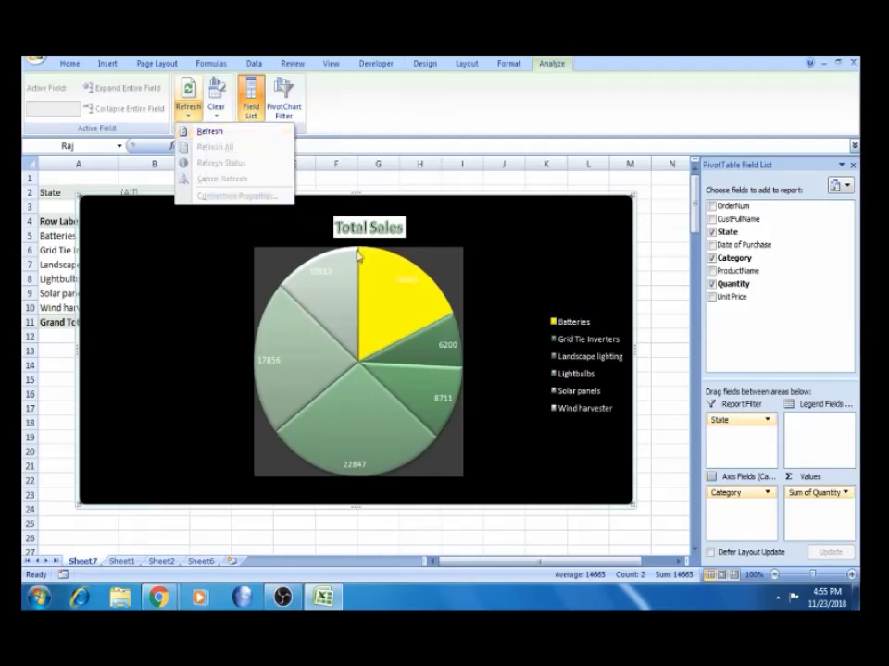
left_click(186, 259)
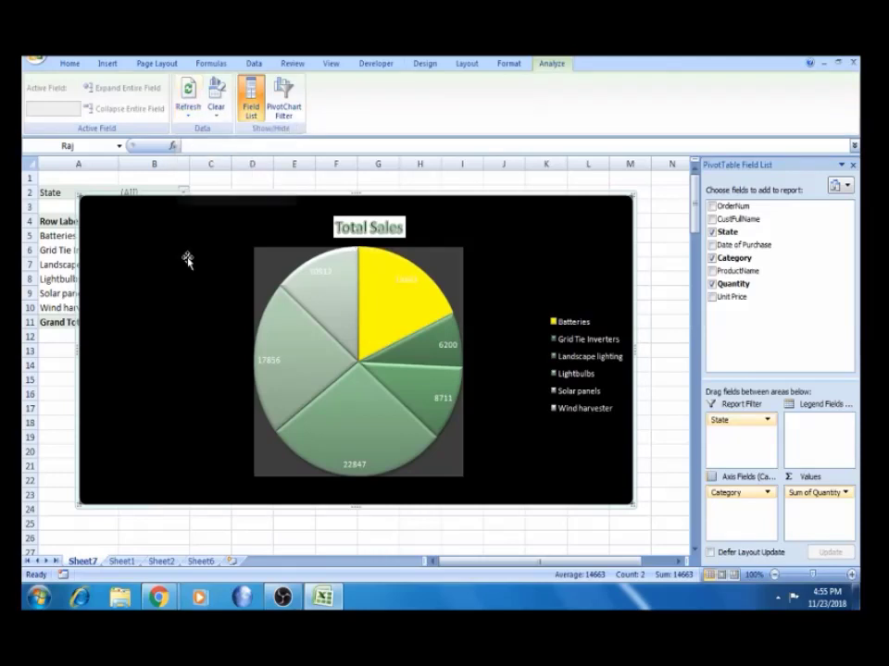
left_click(285, 113)
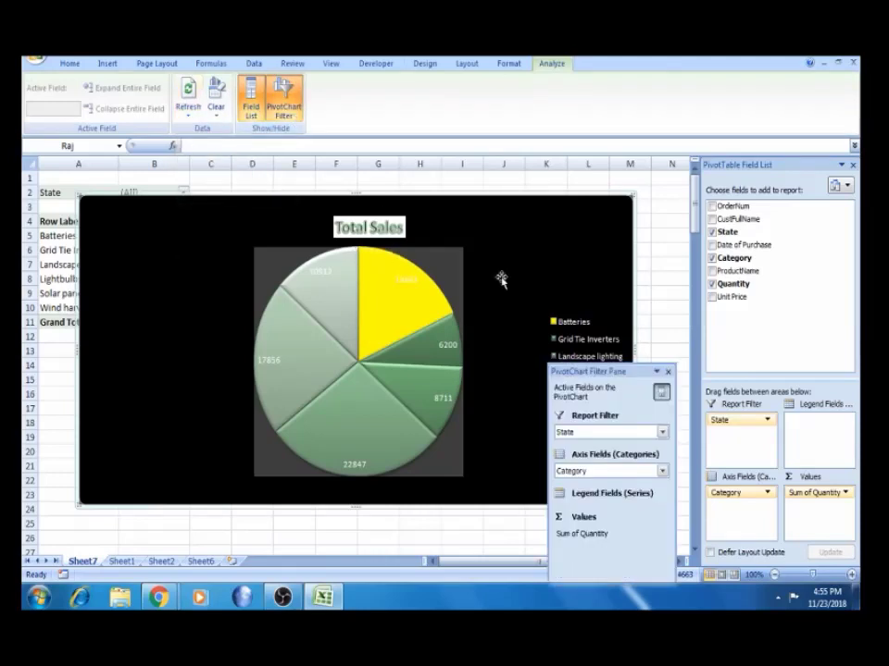
Filter State to only Andhra Pradesh, Arunachal Pradesh, Assam and Bihar.
left_click(663, 433)
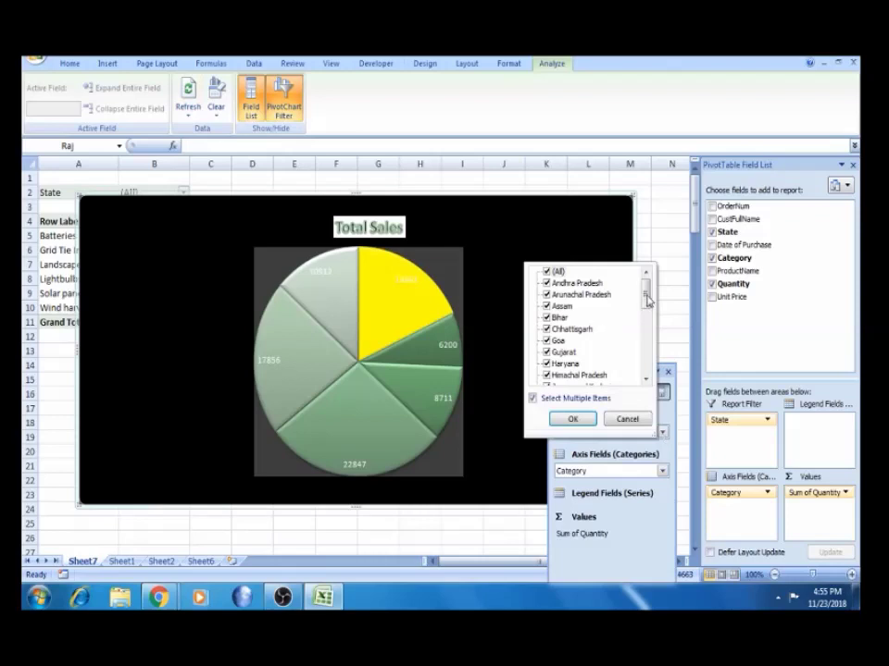
mouse_move(647, 298)
left_mouse_down()
mouse_move(647, 363)
mouse_move(647, 294)
left_mouse_up()
left_click(546, 272)
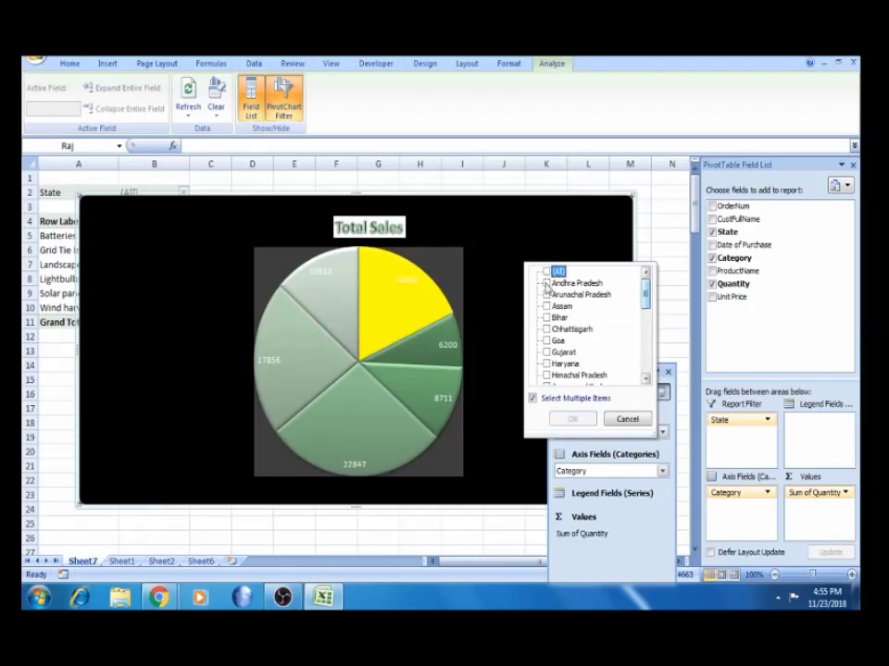
left_click(547, 283)
left_click(546, 295)
left_click(546, 306)
left_click(546, 318)
left_click(576, 419)
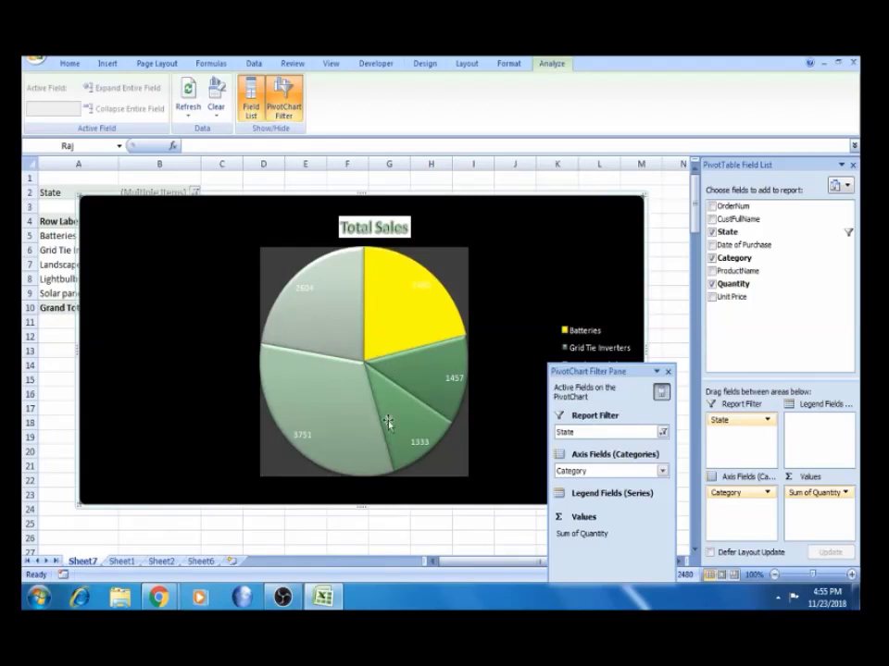
mouse_move(306, 323)
left_click(510, 65)
Set the pie's data labels to Inside End, showing 3751, 2604, 1457 and 1333.
left_click(466, 65)
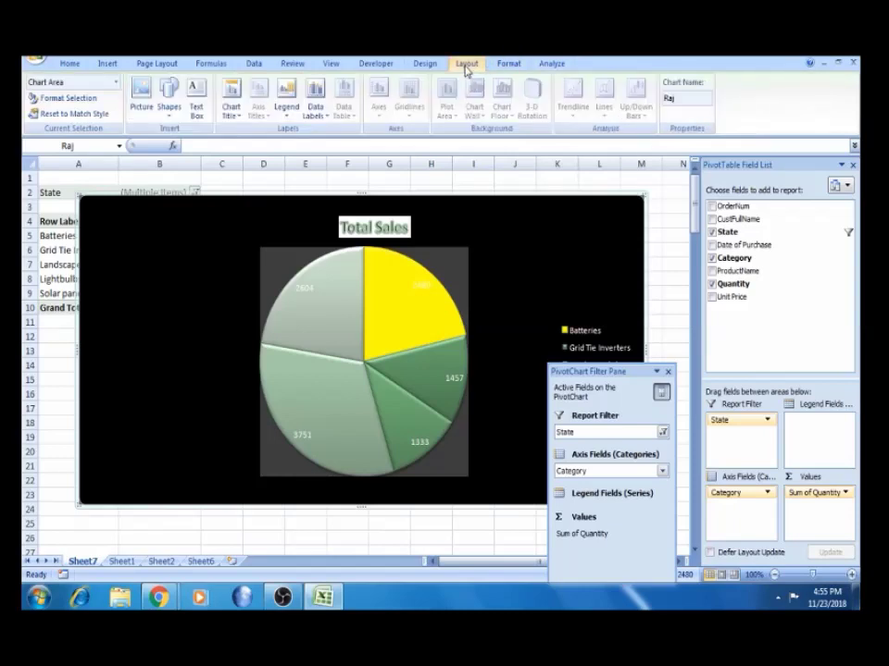
left_click(320, 104)
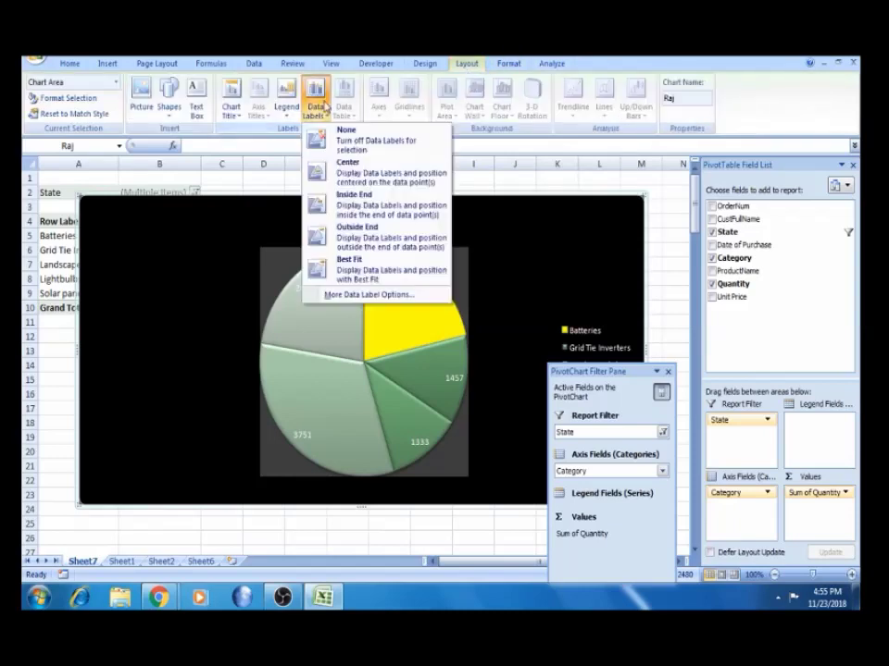
left_click(348, 195)
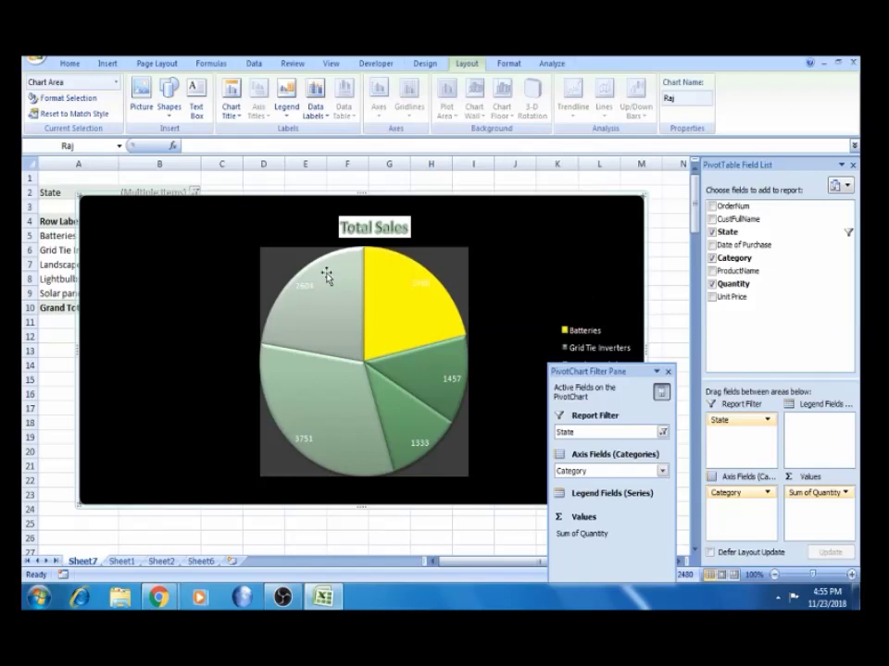
mouse_move(326, 275)
Insert a new worksheet and paste the pie chart at D5, nudging it up-left.
left_click(199, 562)
left_click(230, 561)
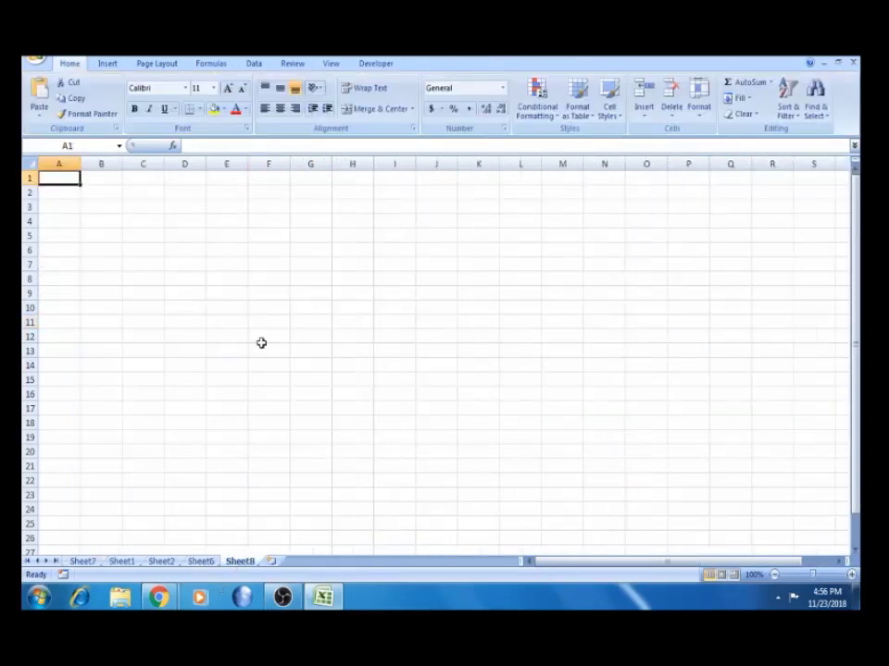
left_click(200, 237)
key("ctrl+v")
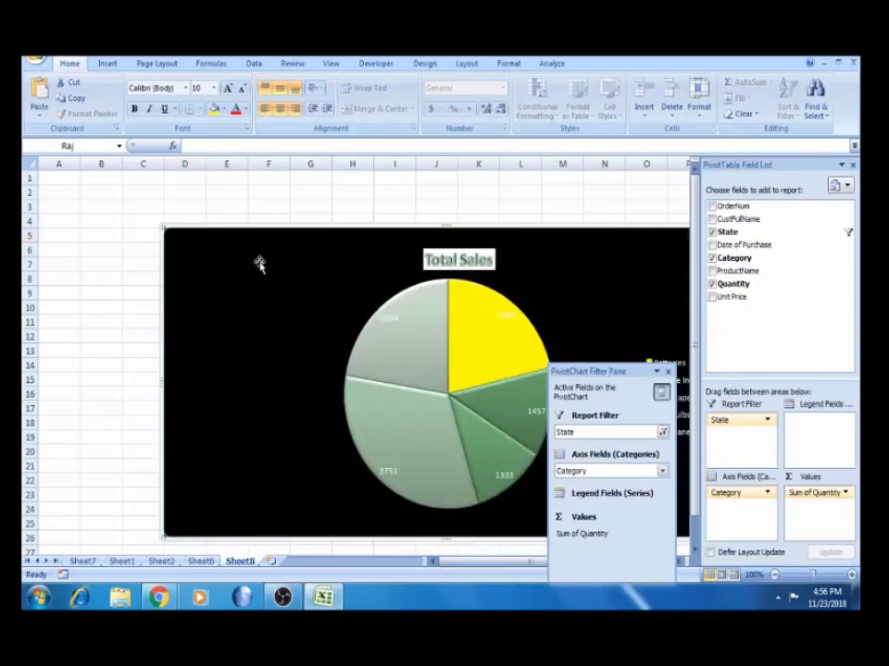
left_click_drag(259, 257, 185, 226)
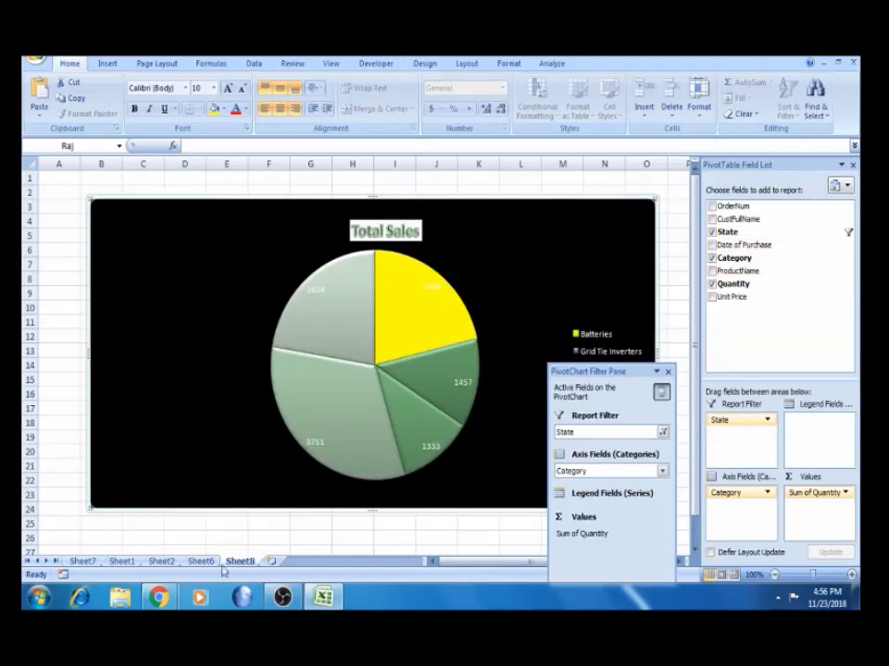
Paste a second chart copy at D6 on another new sheet and close the filter pane.
left_click(269, 561)
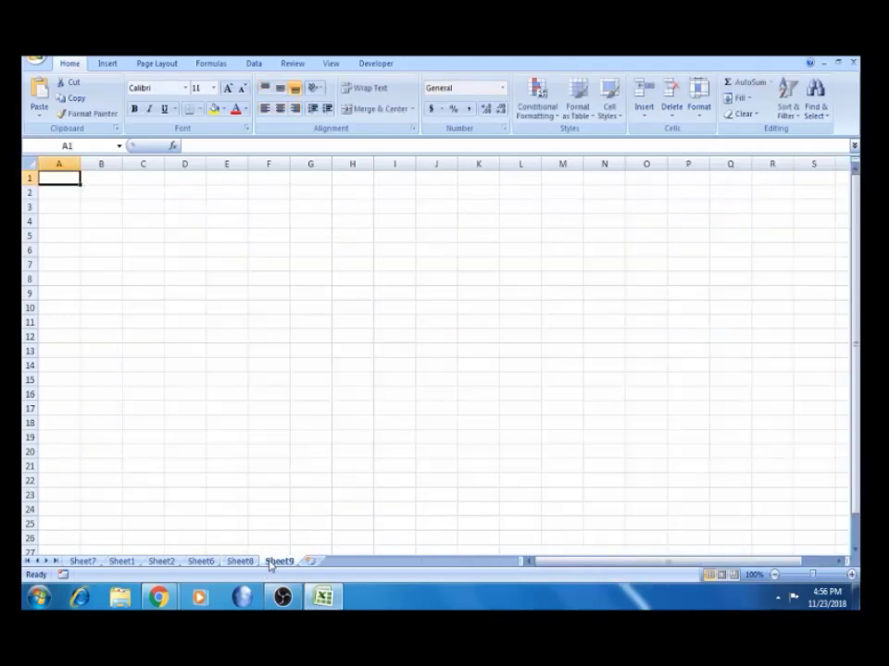
left_click(198, 247)
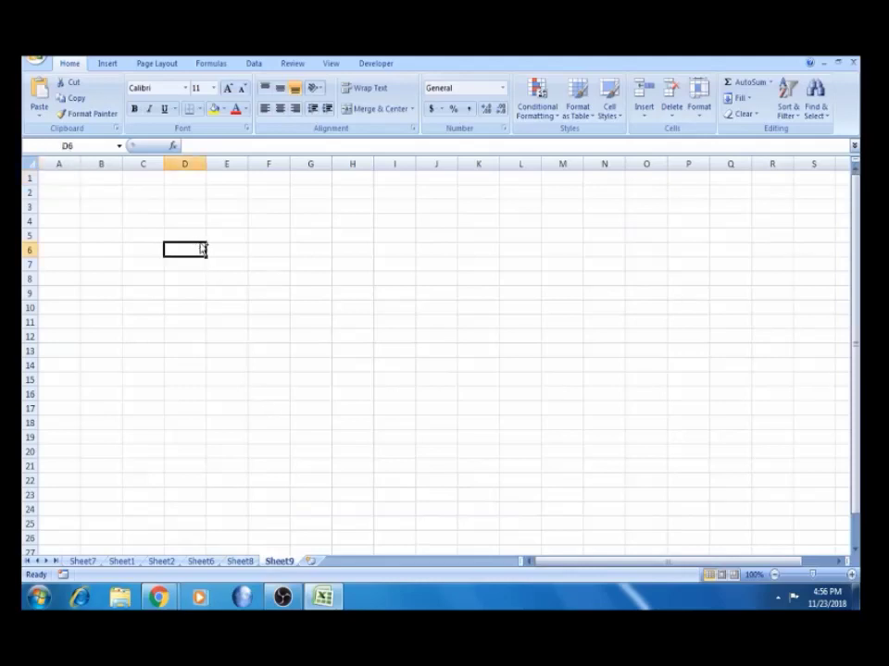
key("ctrl+v")
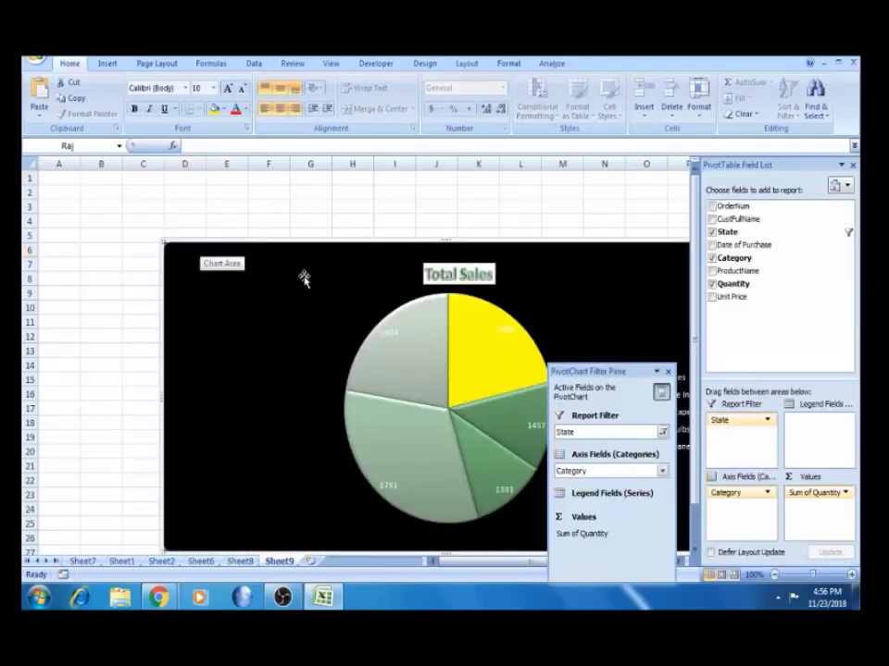
left_click_drag(303, 278, 214, 239)
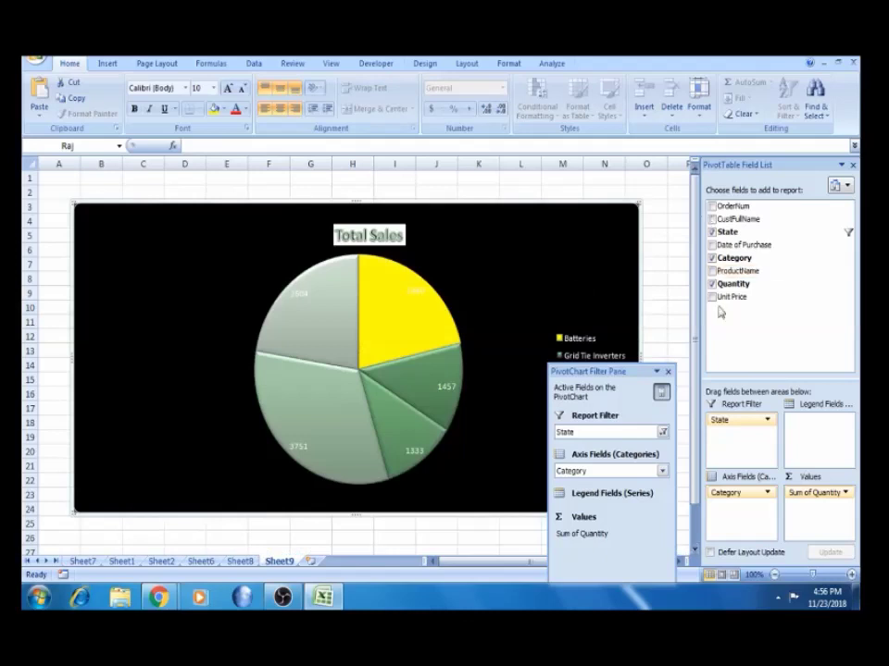
left_click(667, 372)
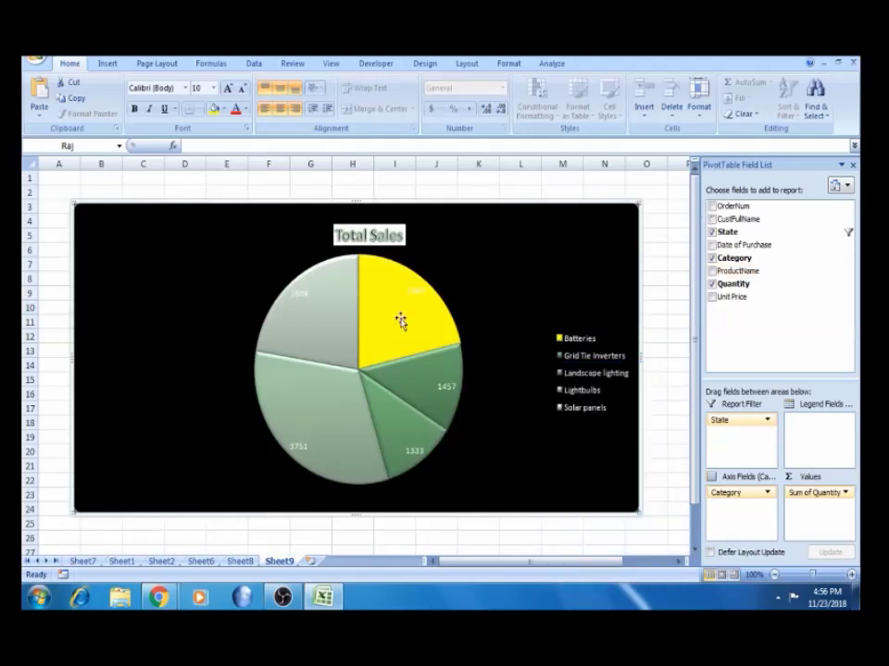
left_click(313, 322)
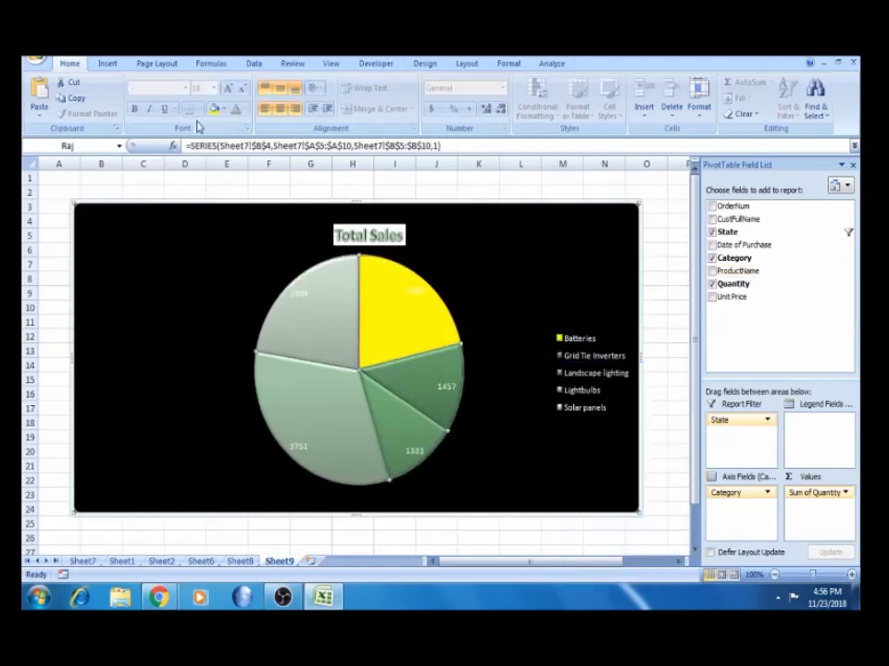
left_click(425, 64)
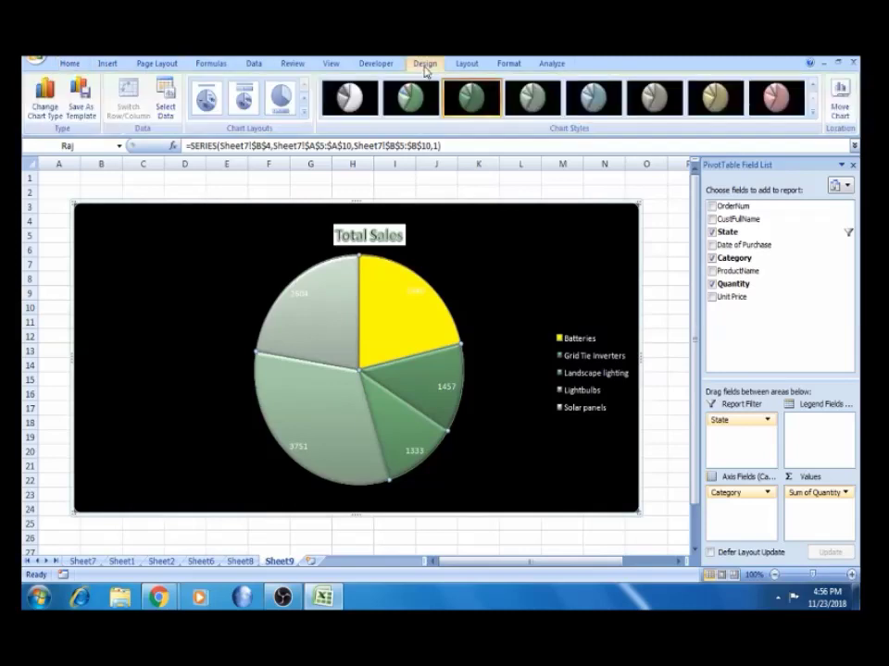
Change the Sheet9 chart to a 3-D Cone column chart and return to Sheet8.
left_click(45, 97)
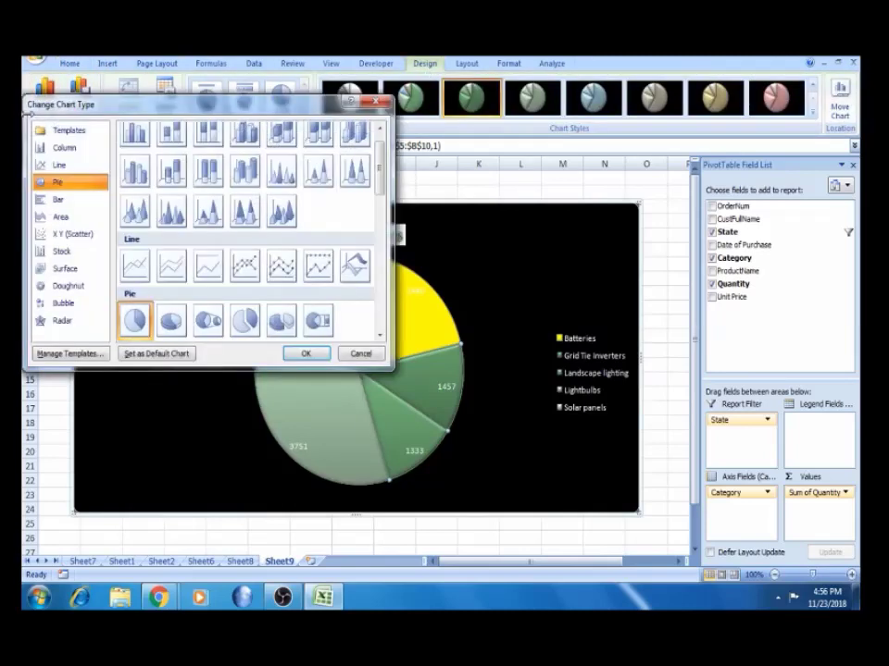
left_click(145, 215)
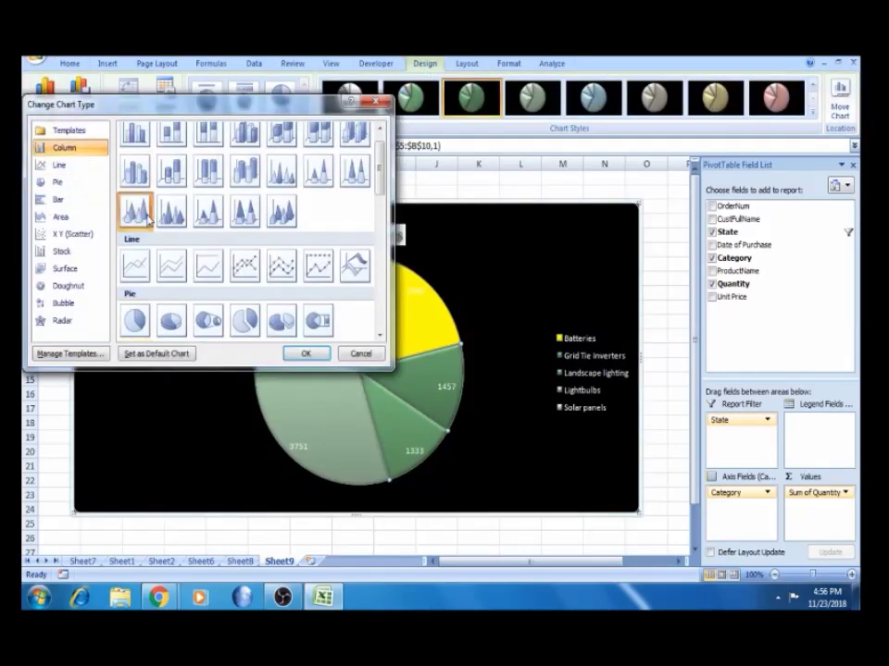
left_click(304, 353)
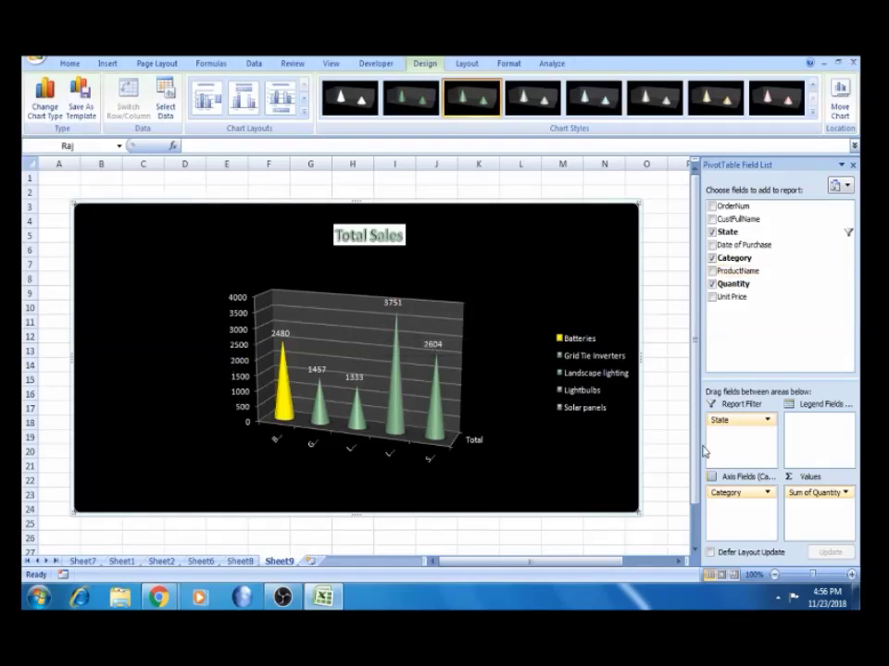
left_click(239, 560)
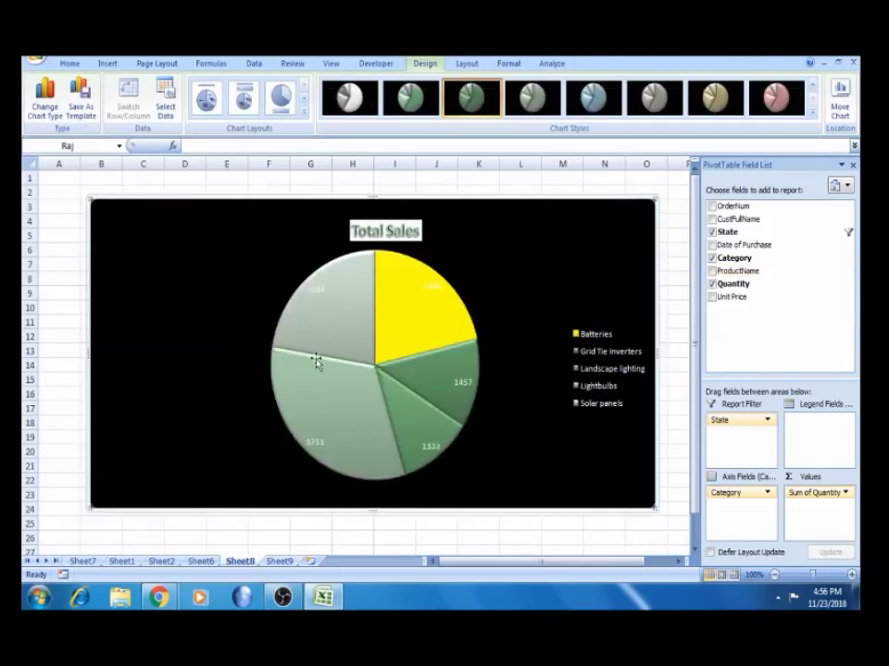
Change the Sheet8 Total Sales pie chart to a 3-D Clustered Cylinder column chart.
left_click(329, 321)
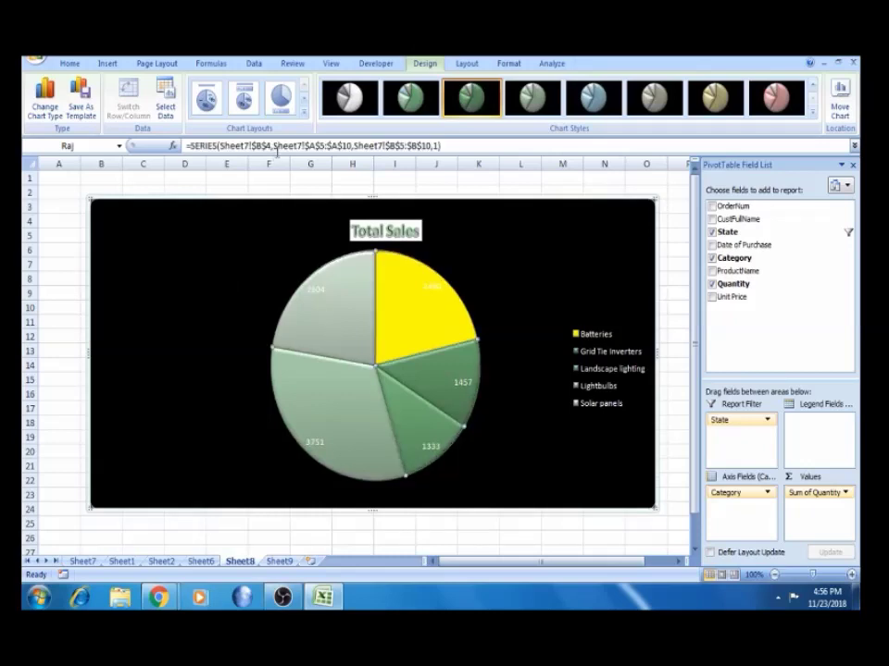
left_click(41, 92)
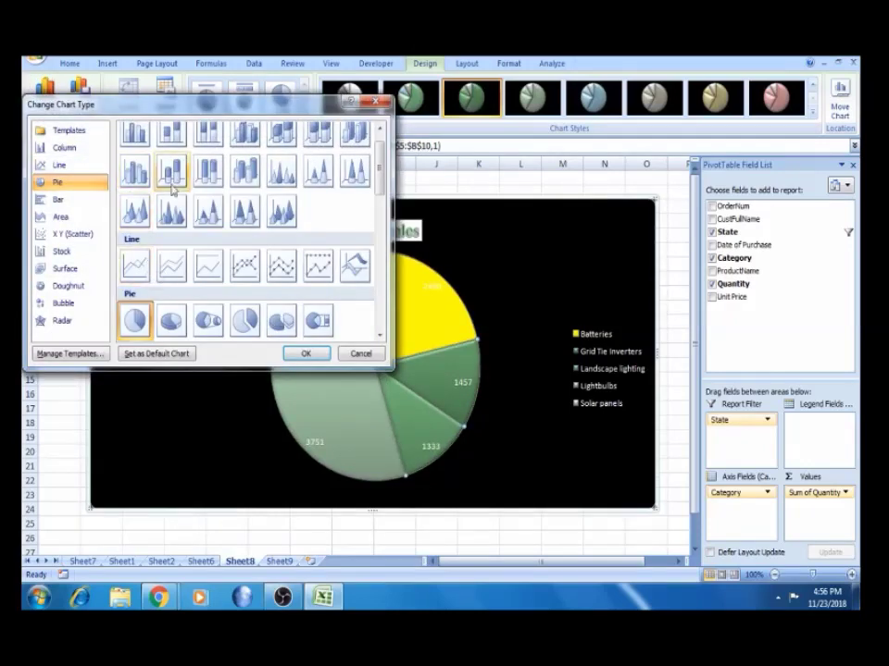
left_click(171, 170)
left_click(136, 170)
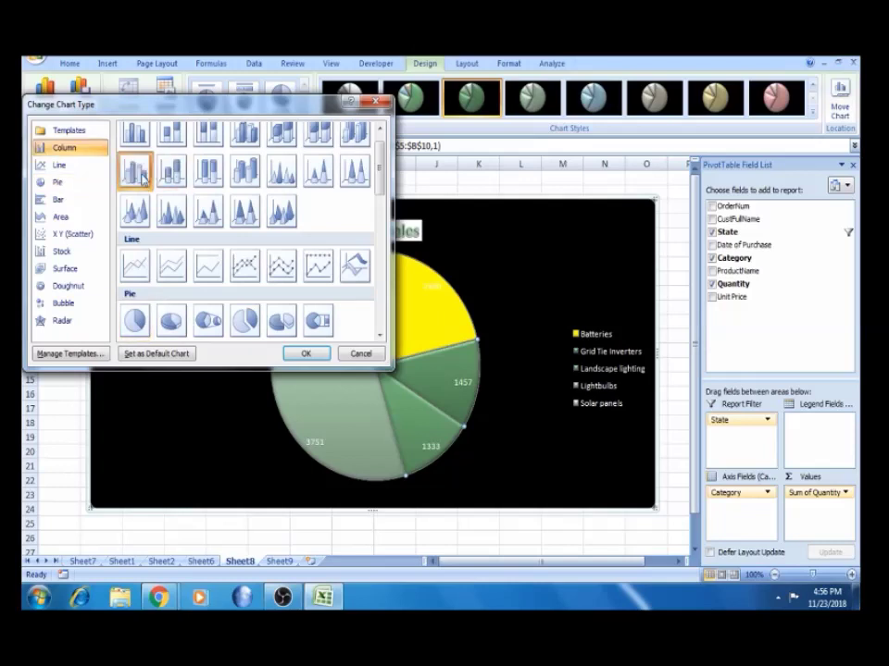
left_click(313, 359)
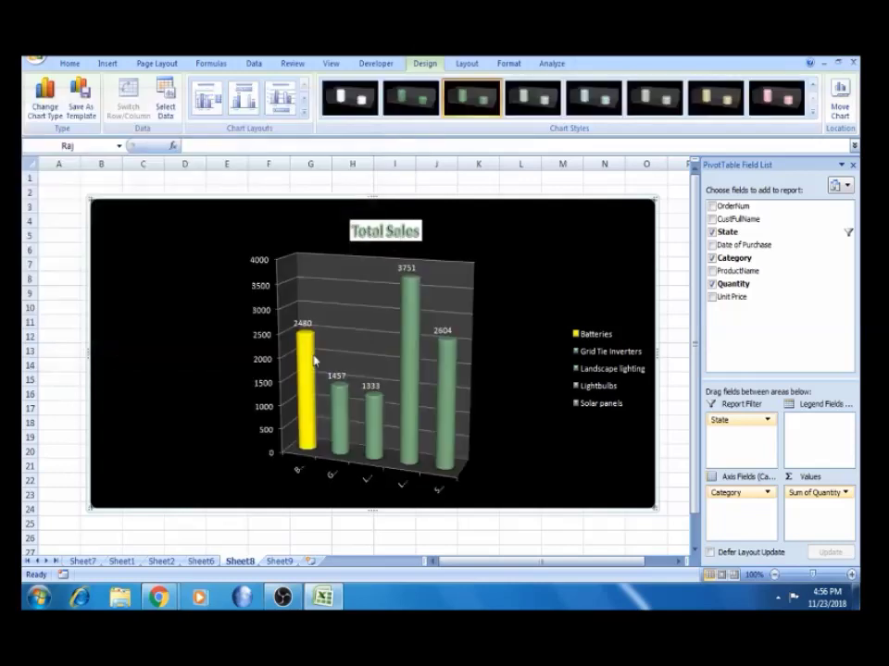